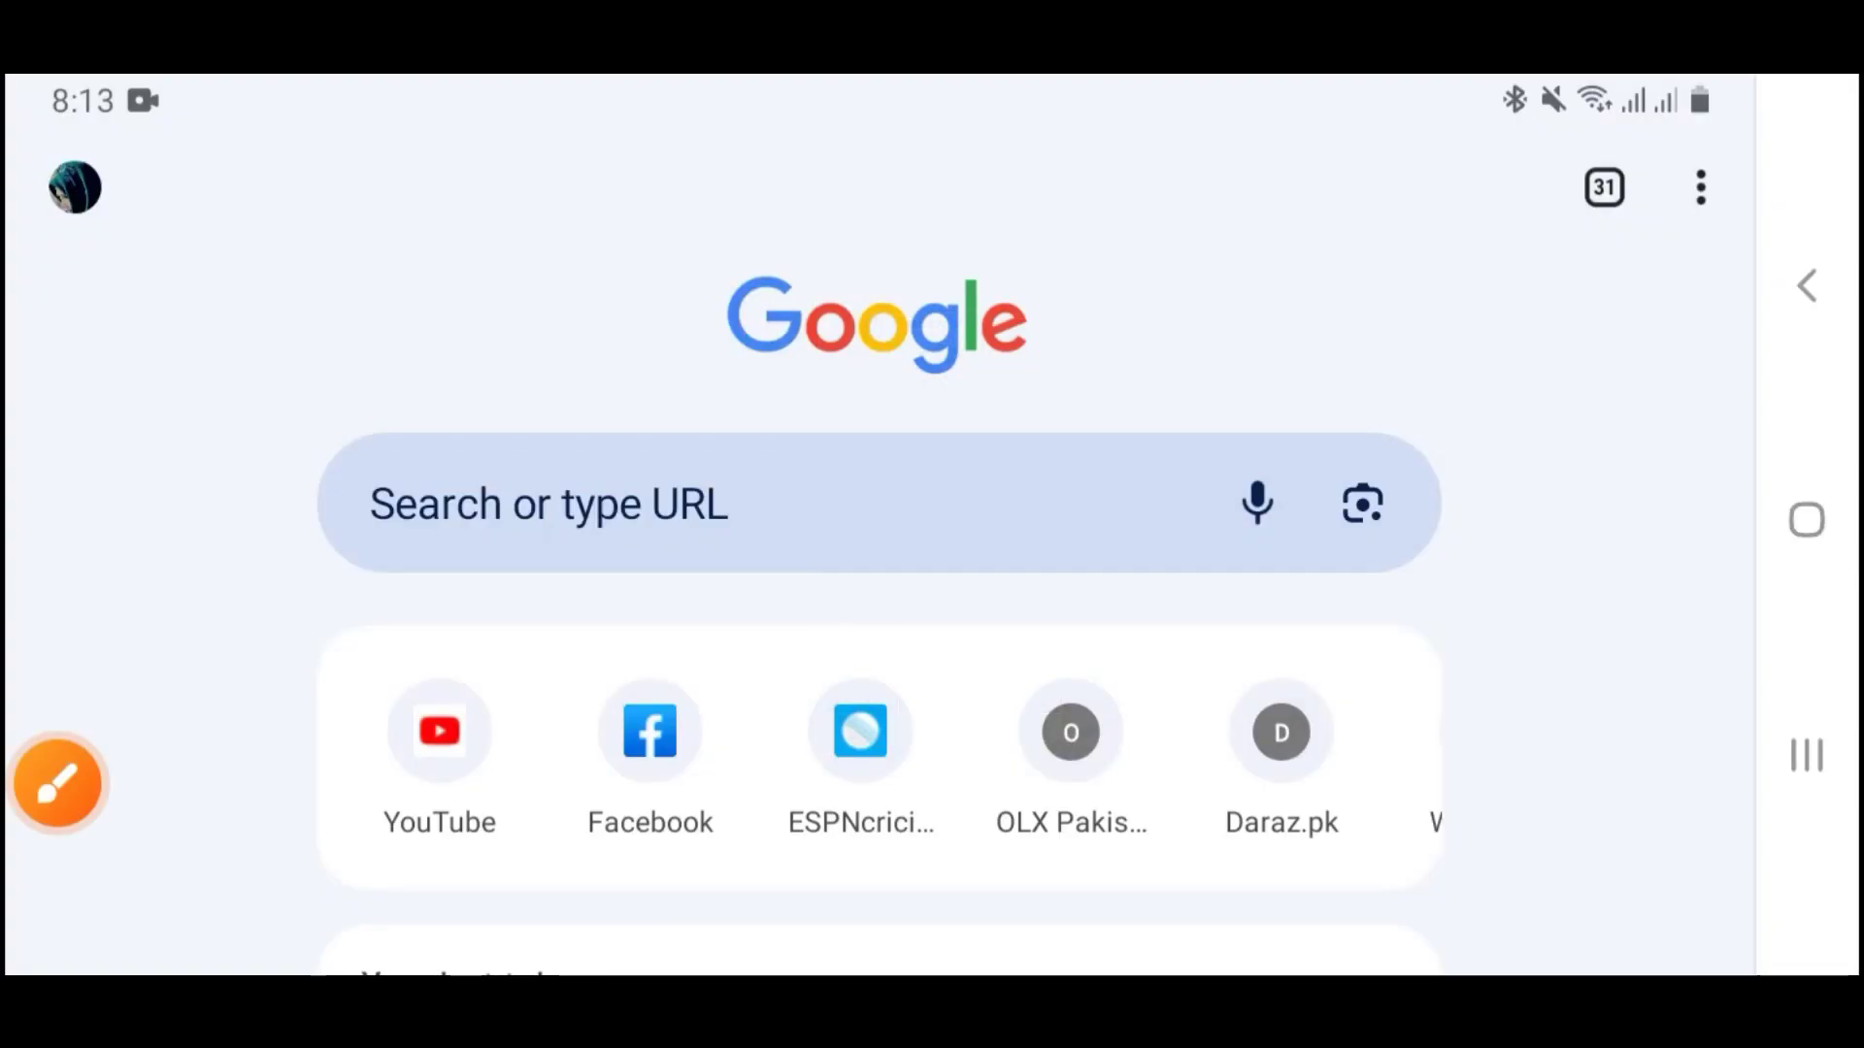
- Search Google for 'bing' and scroll through the results
click(549, 504)
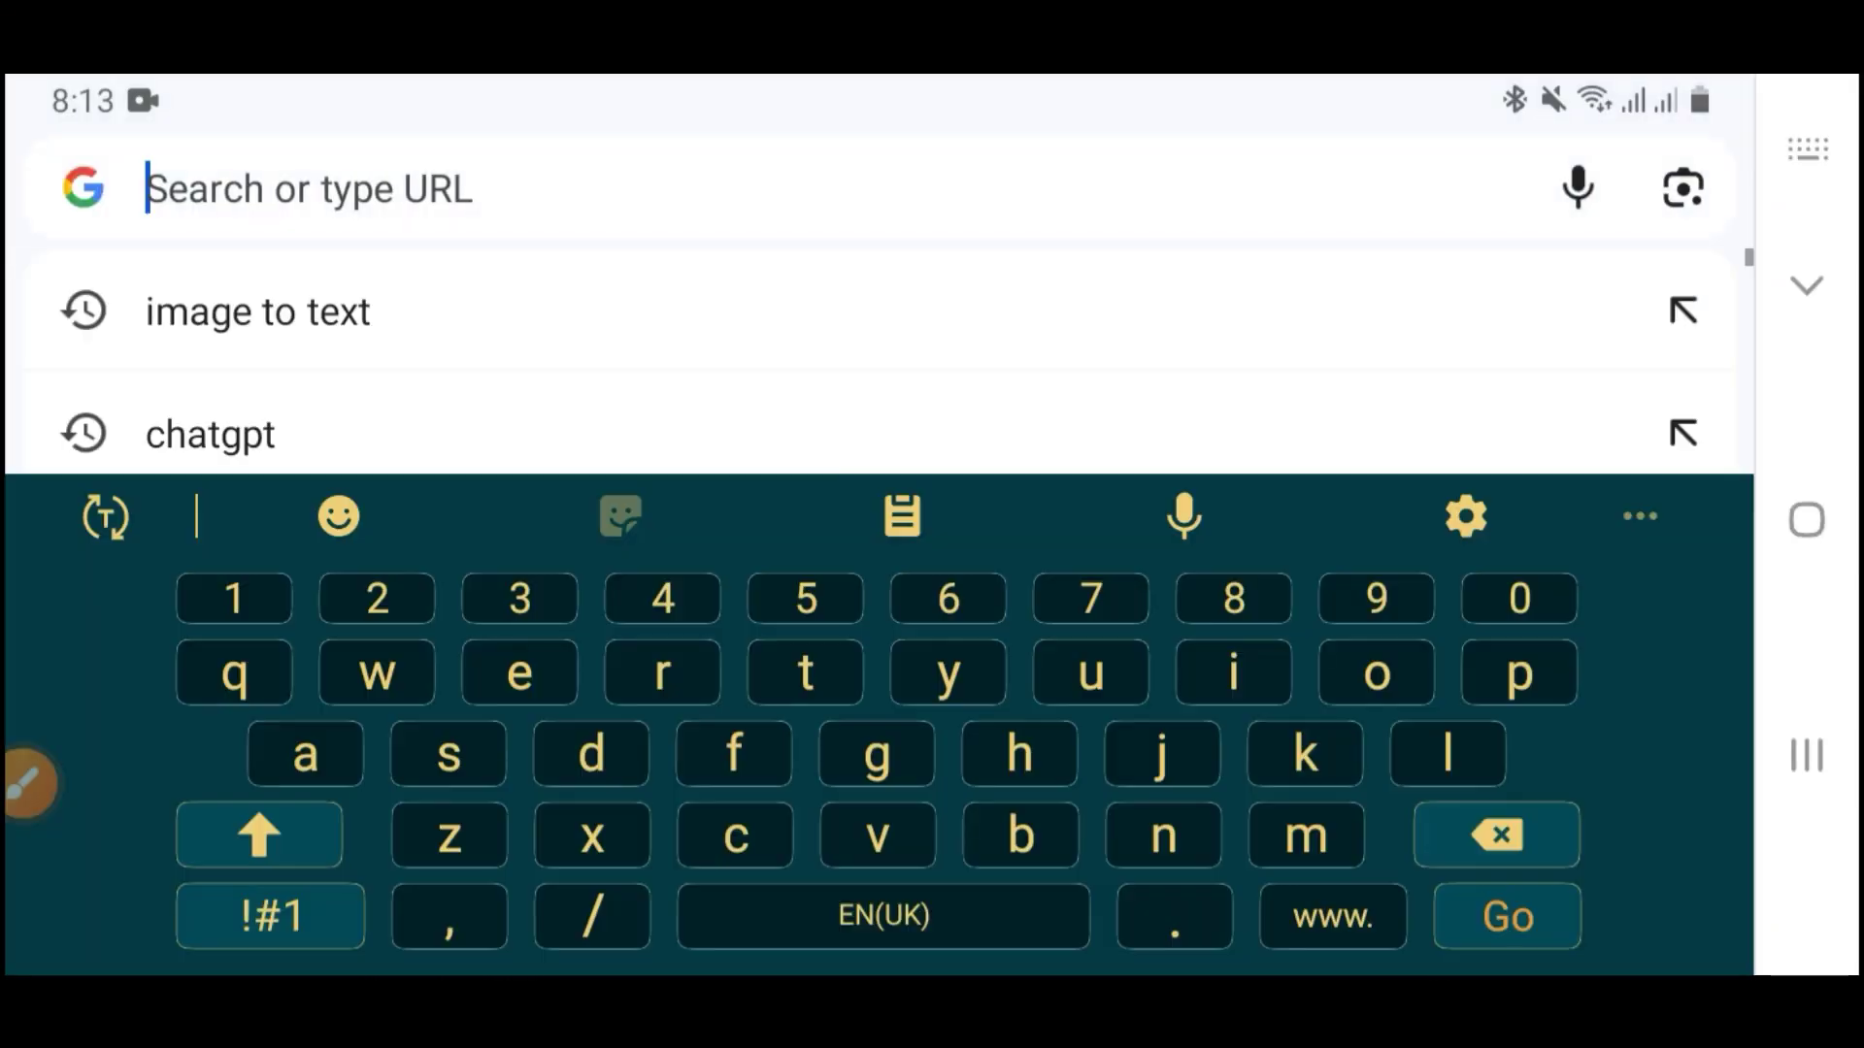
text(bing)
key(Return)
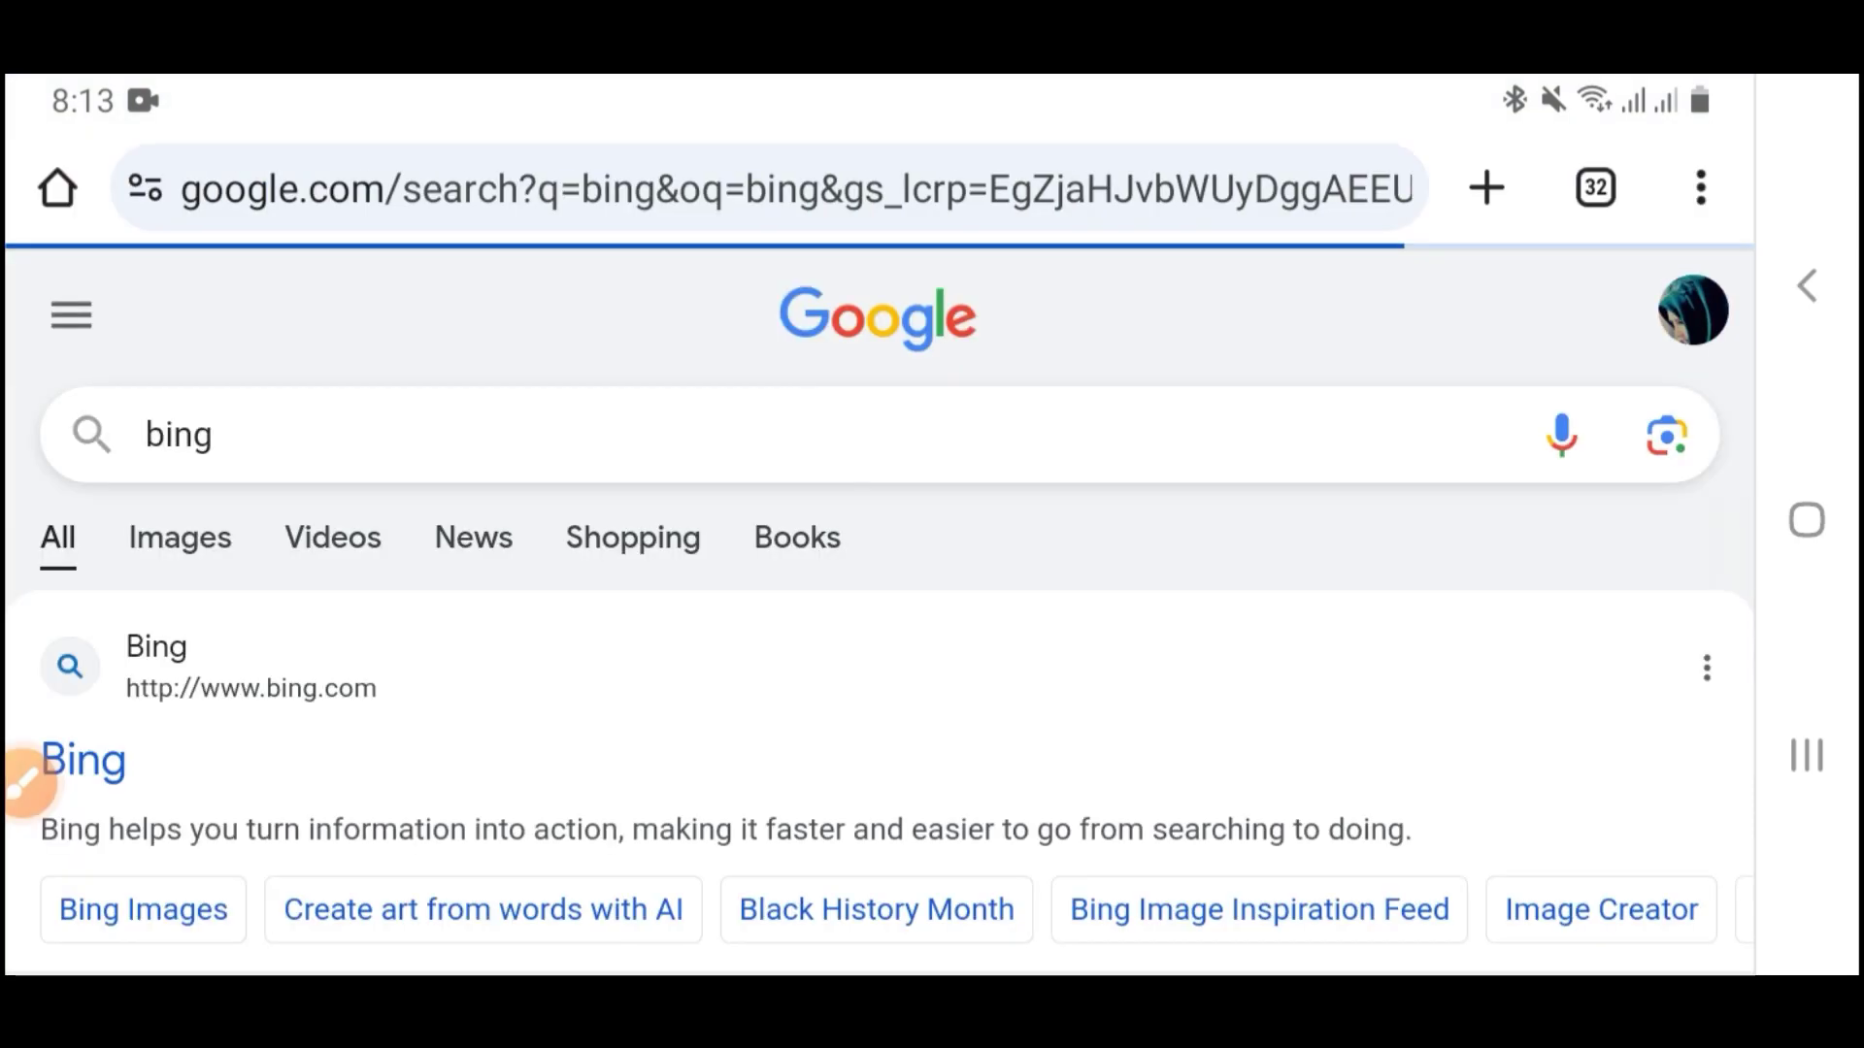
scroll(879, 582, down, 3)
scroll(878, 582, down, 2)
- Search the Play Store for 'bing', correcting the mistyped 'bim' first
click(418, 800)
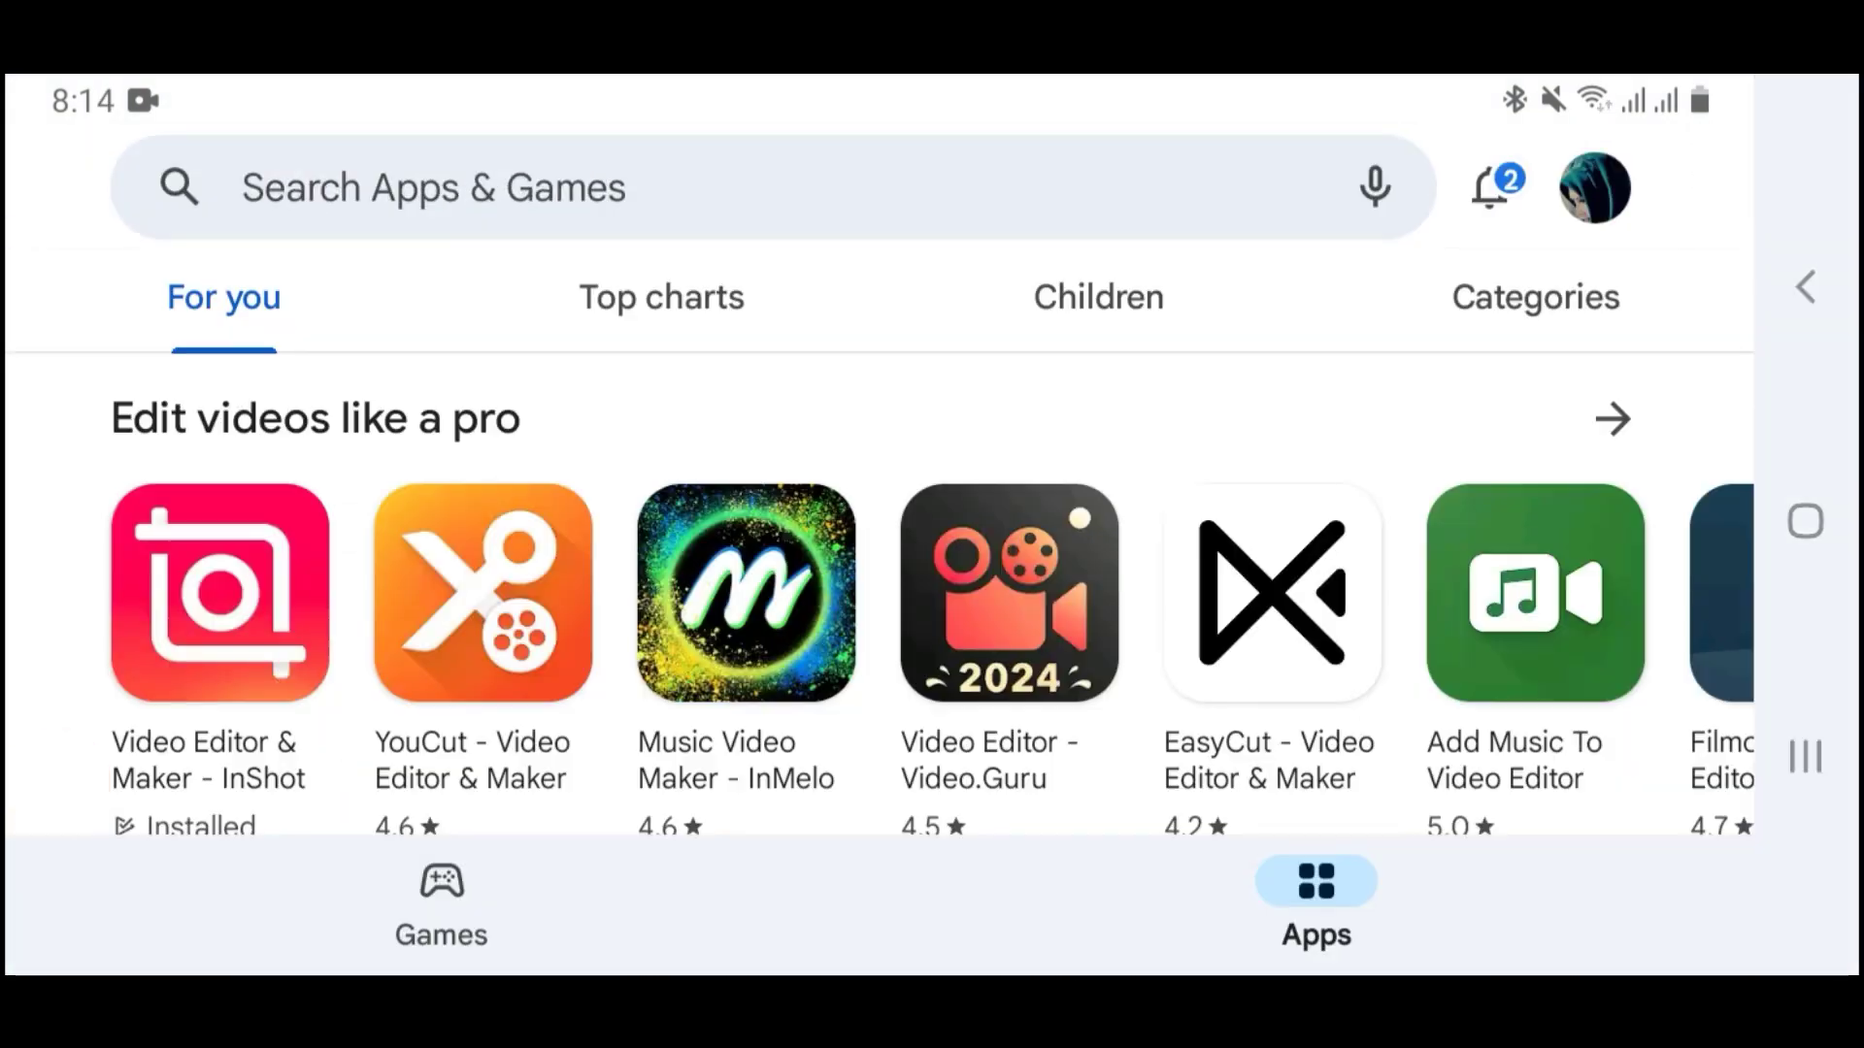
click(433, 188)
text(bim)
key(BackSpace)
text(n)
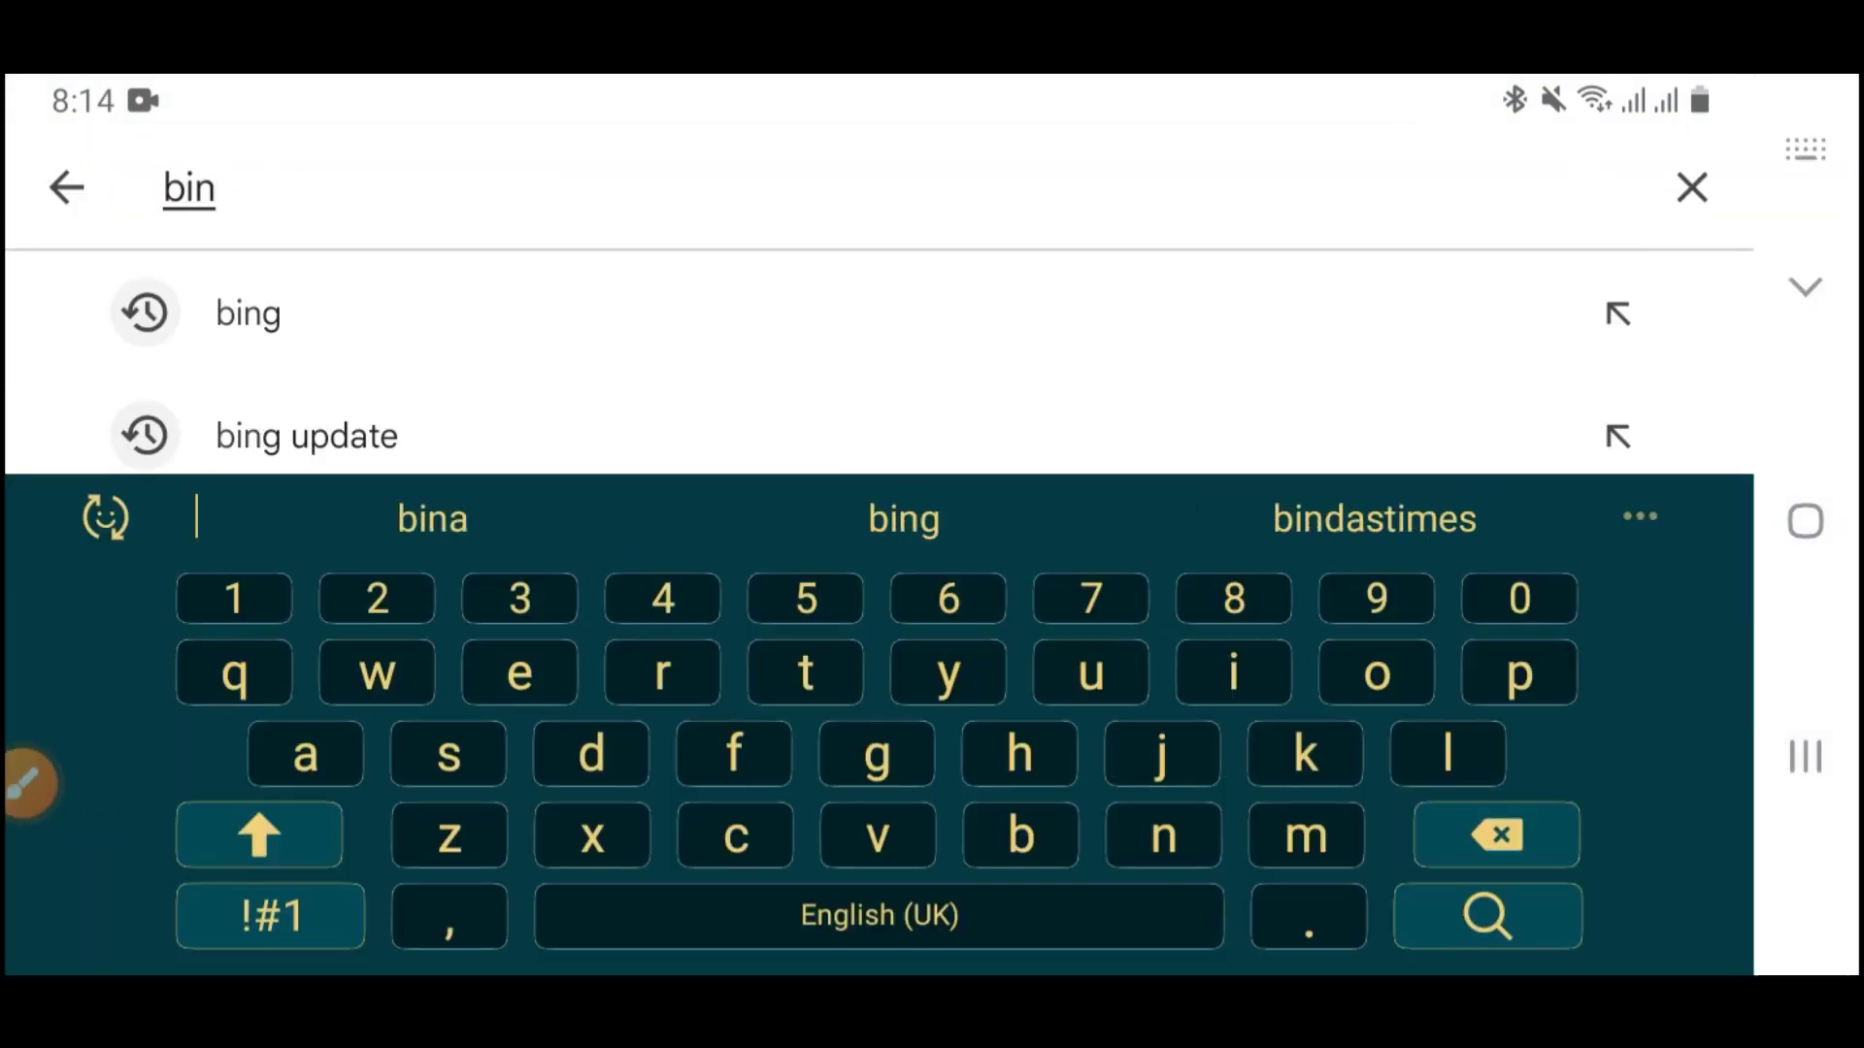
key(BackSpace)
key(BackSpace)
key(BackSpace)
text(bing)
key(Return)
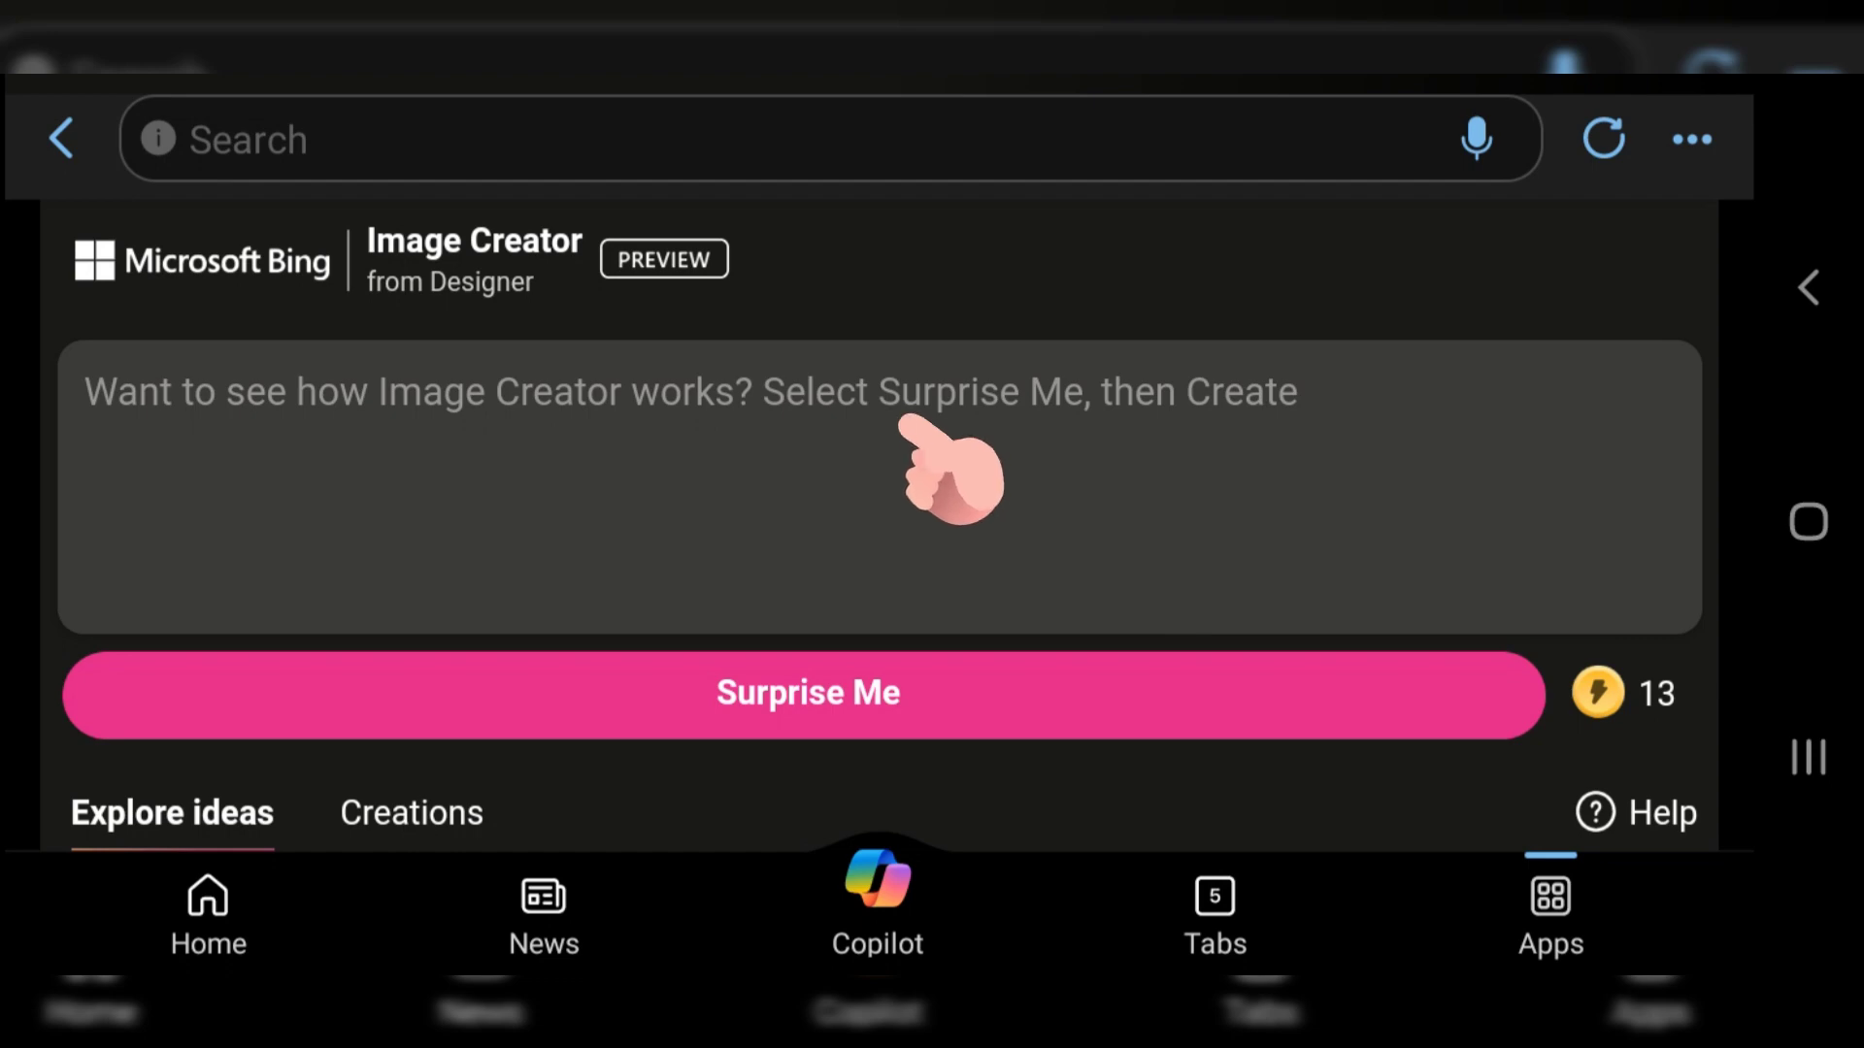
scroll(932, 525, down, 3)
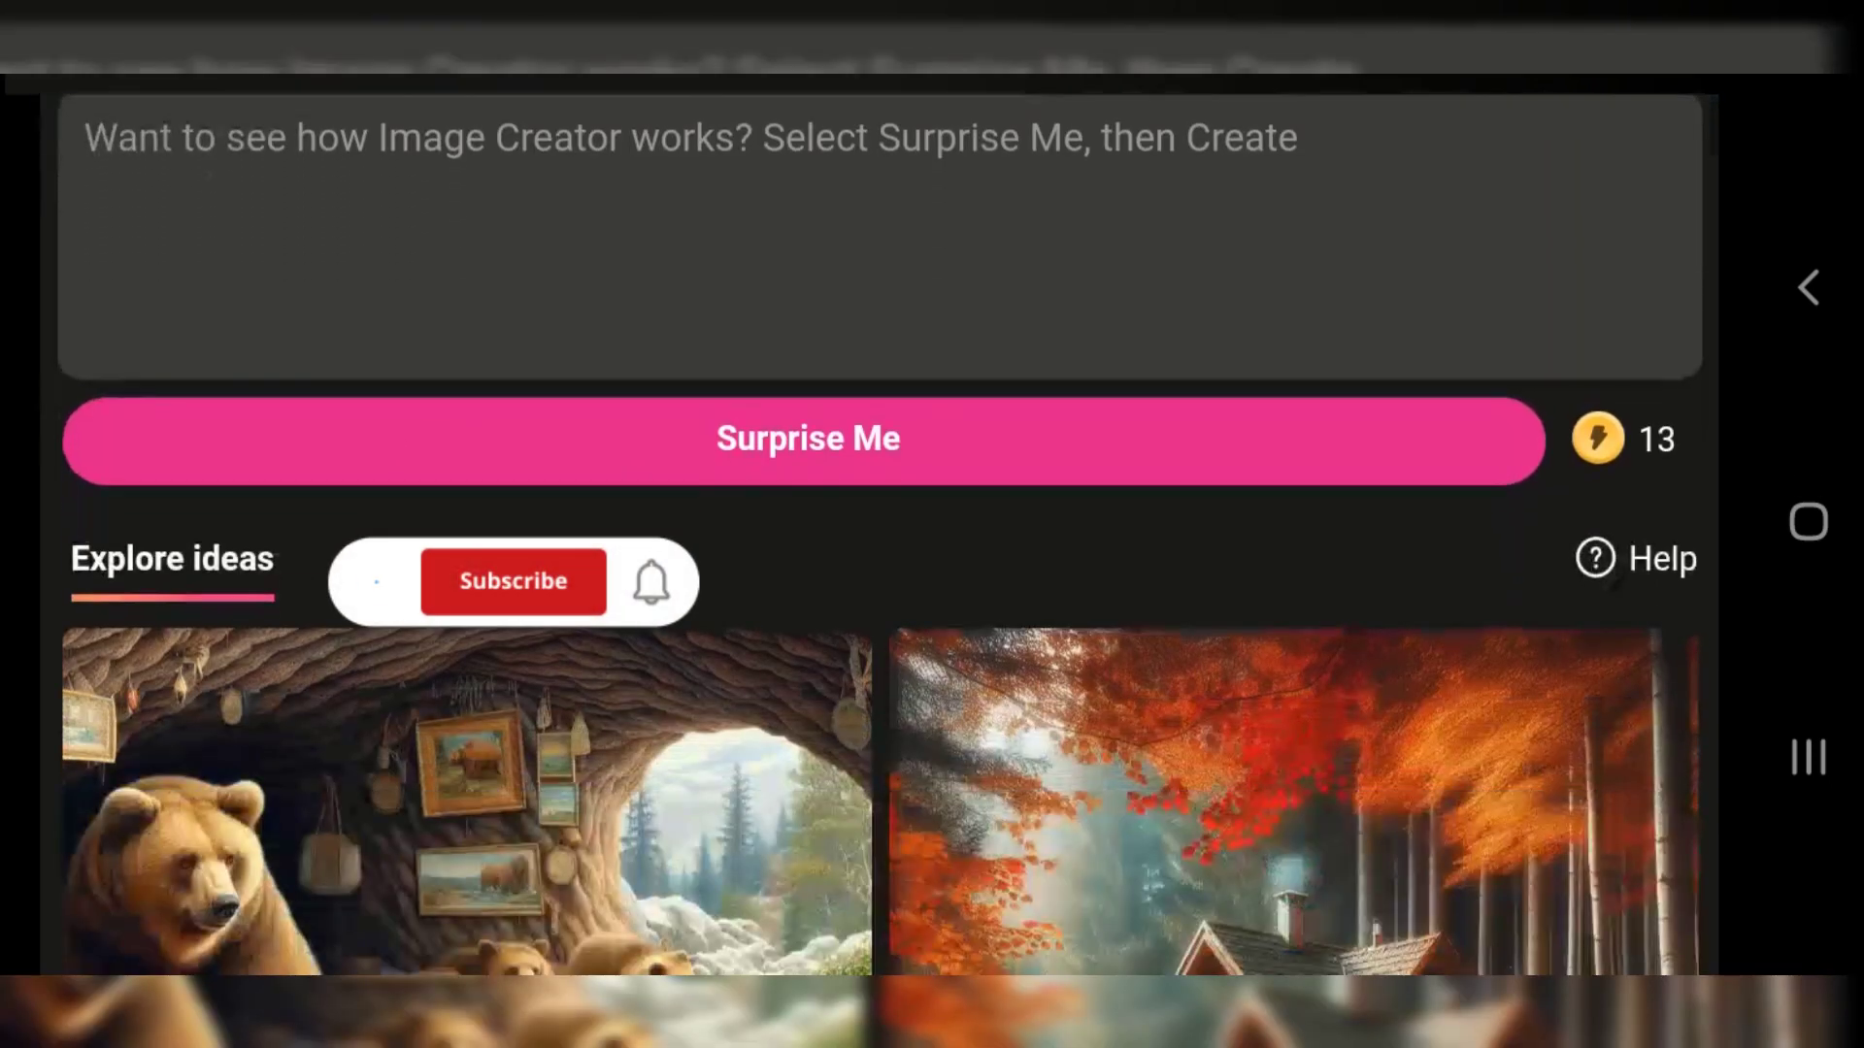
scroll(933, 525, down, 2)
scroll(932, 525, down, 2)
scroll(932, 524, down, 3)
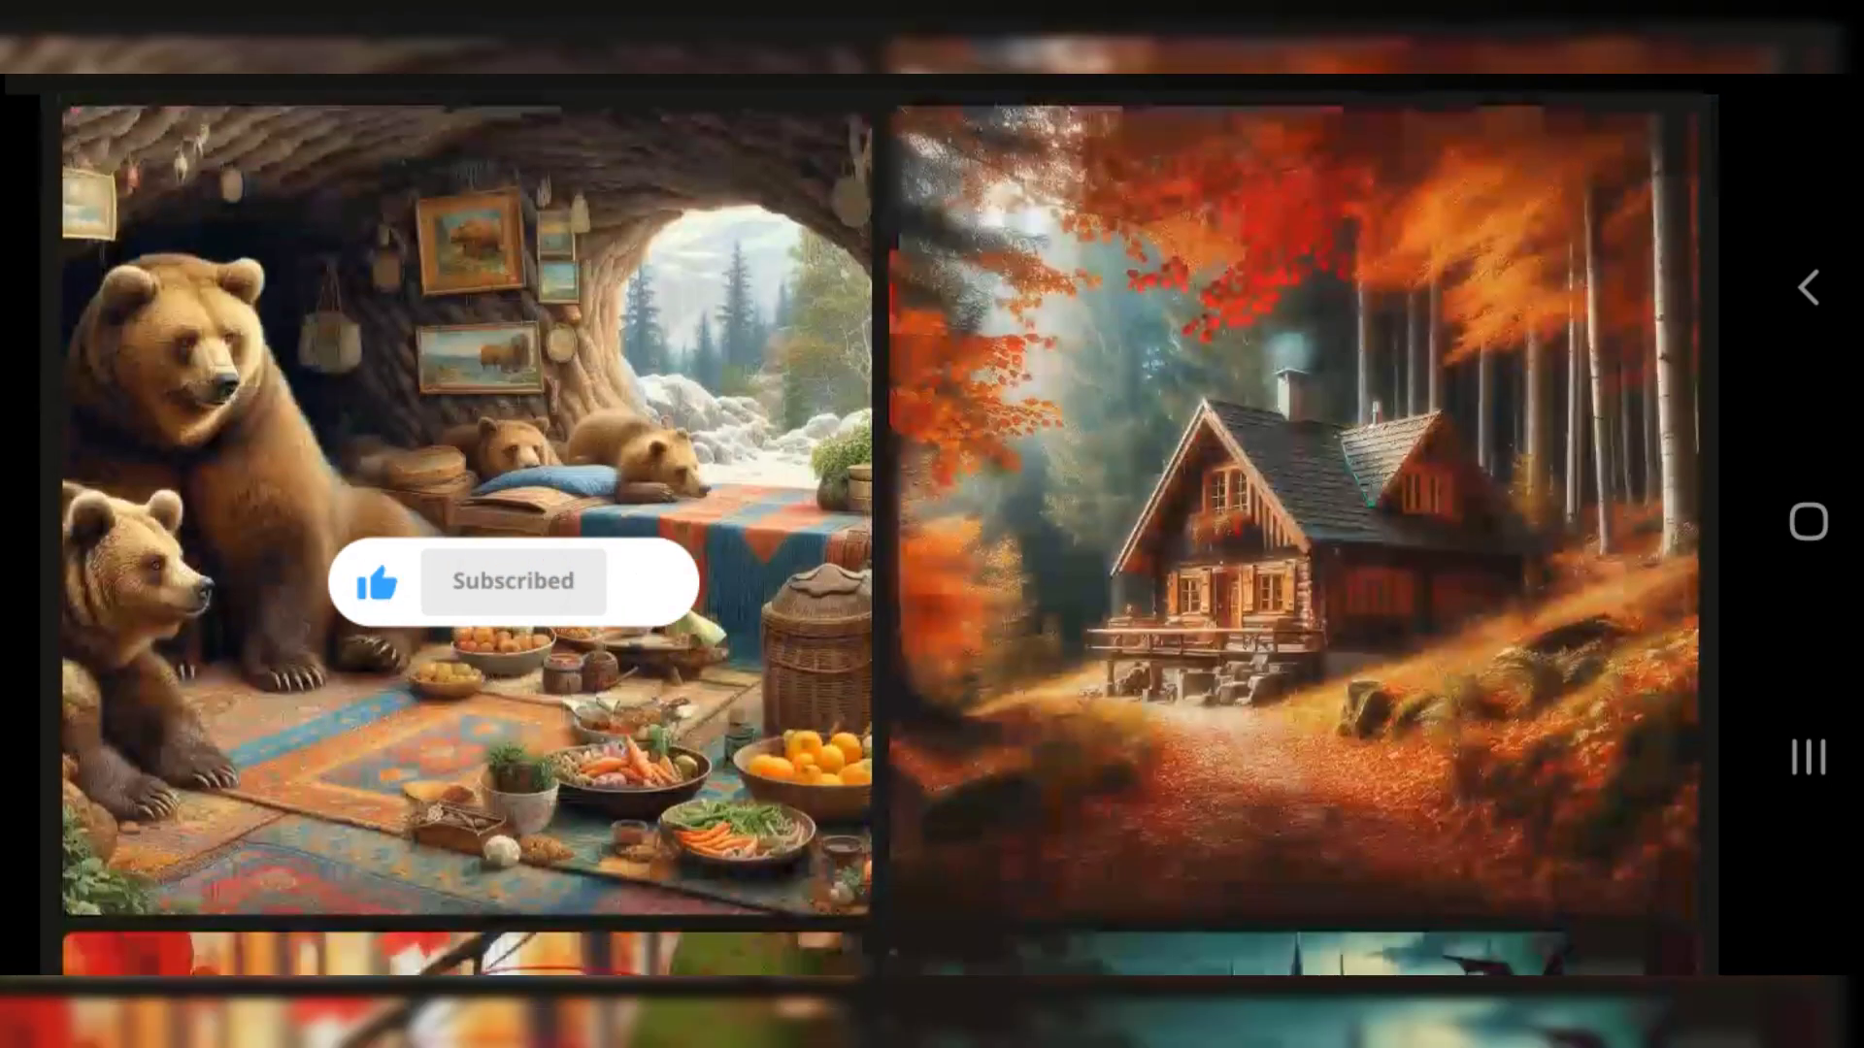
scroll(932, 524, up, 3)
scroll(931, 524, up, 3)
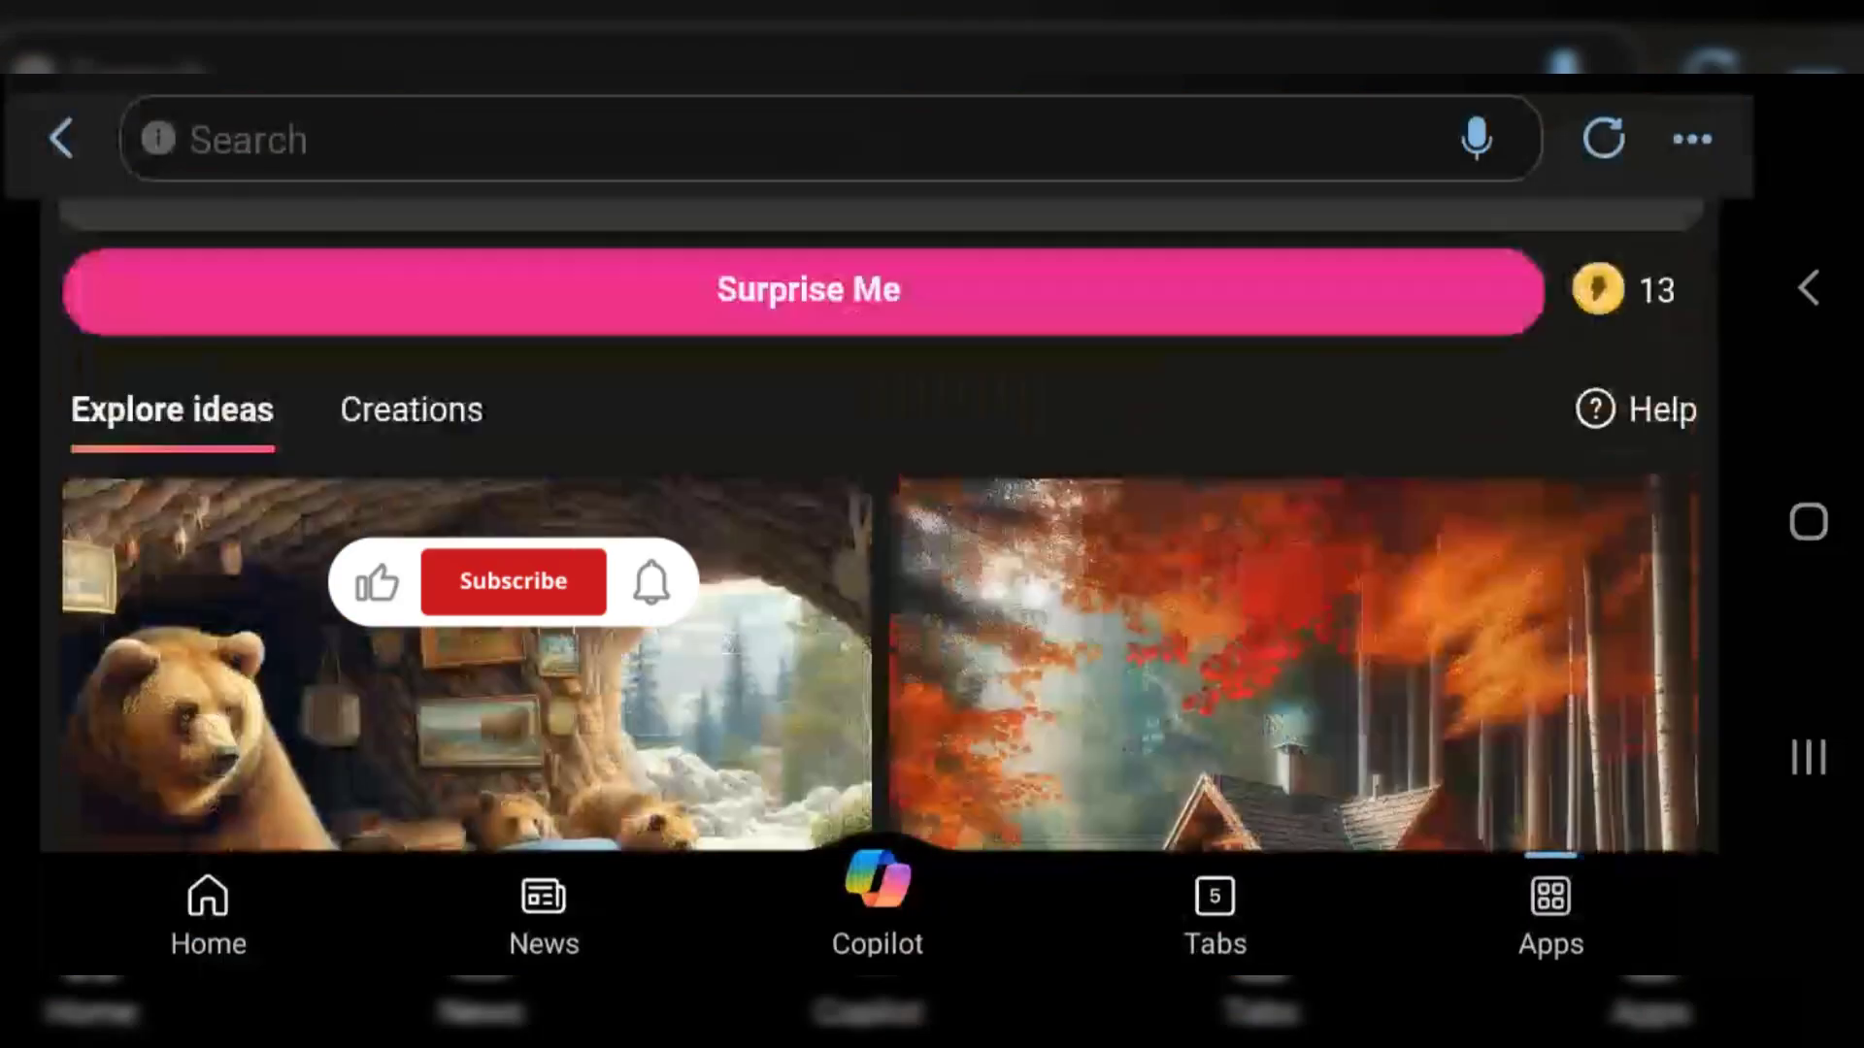
scroll(932, 525, up, 3)
scroll(933, 524, up, 1)
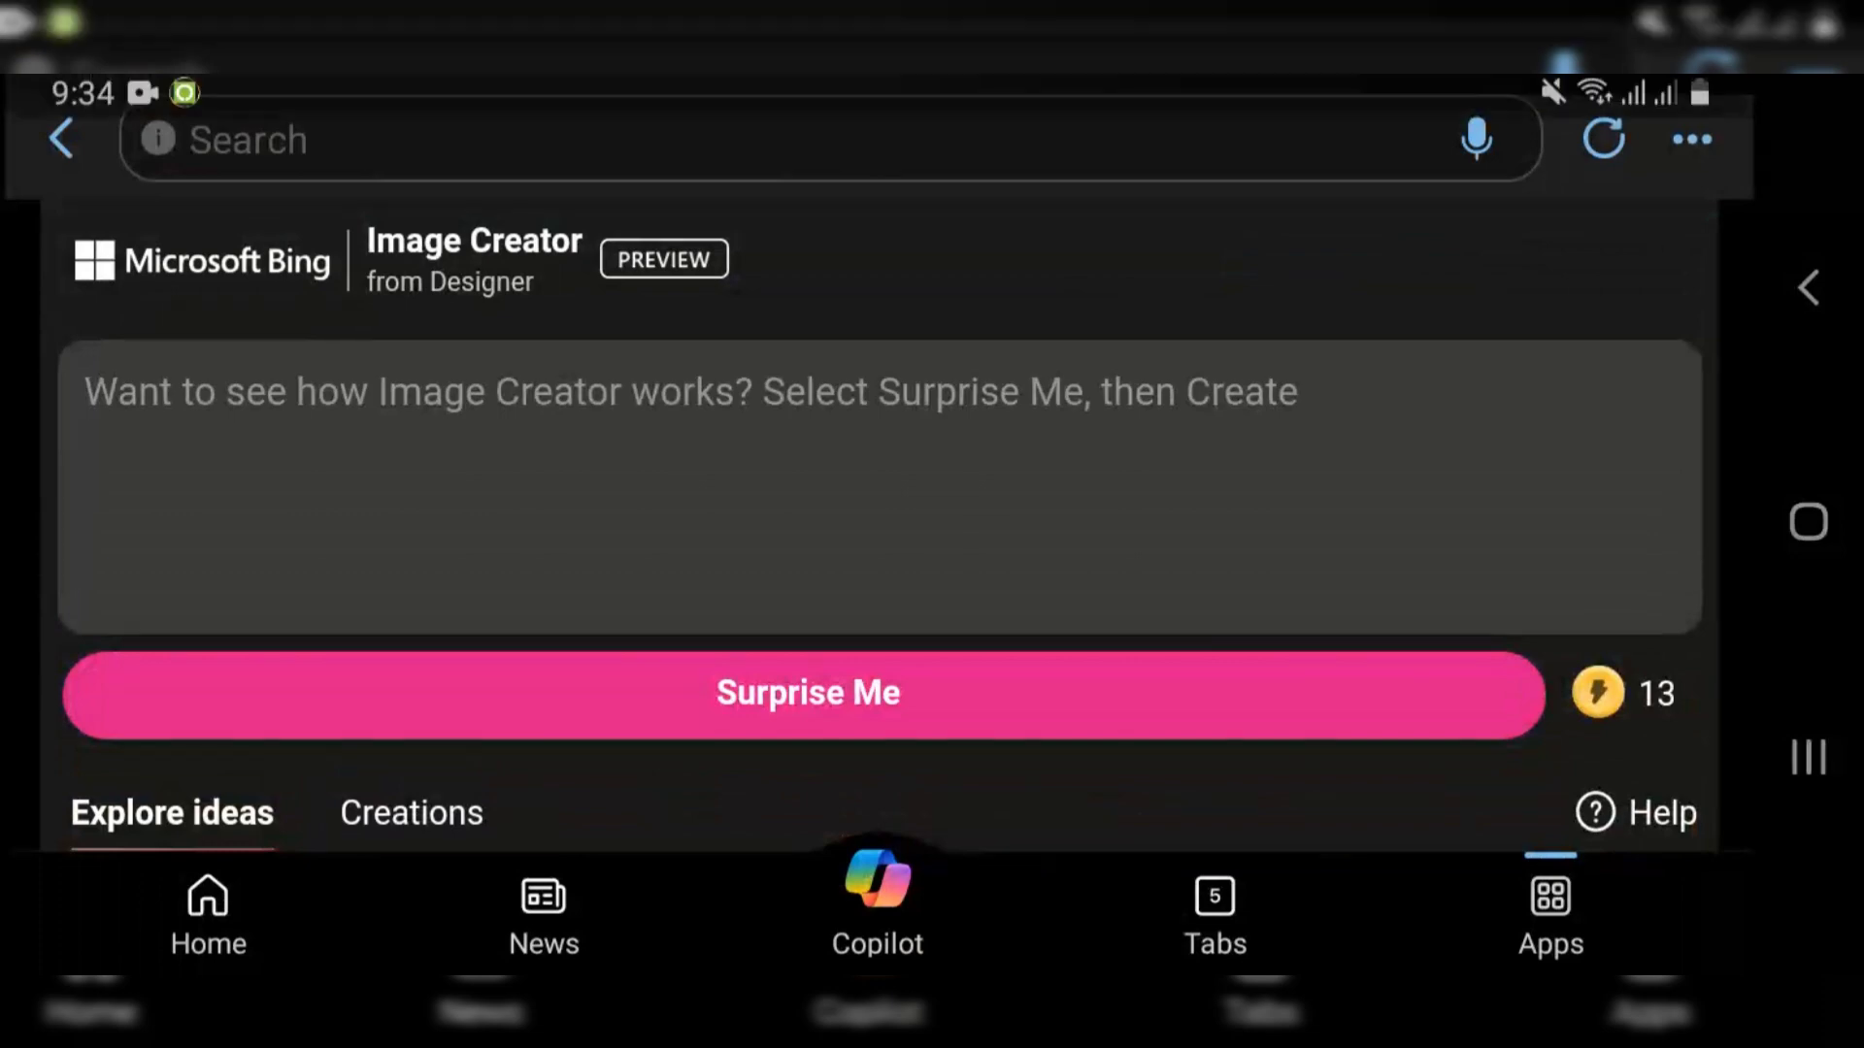
- Paste the 3D rainy-day couple prompt with umbrella and cat, then review it
click(195, 437)
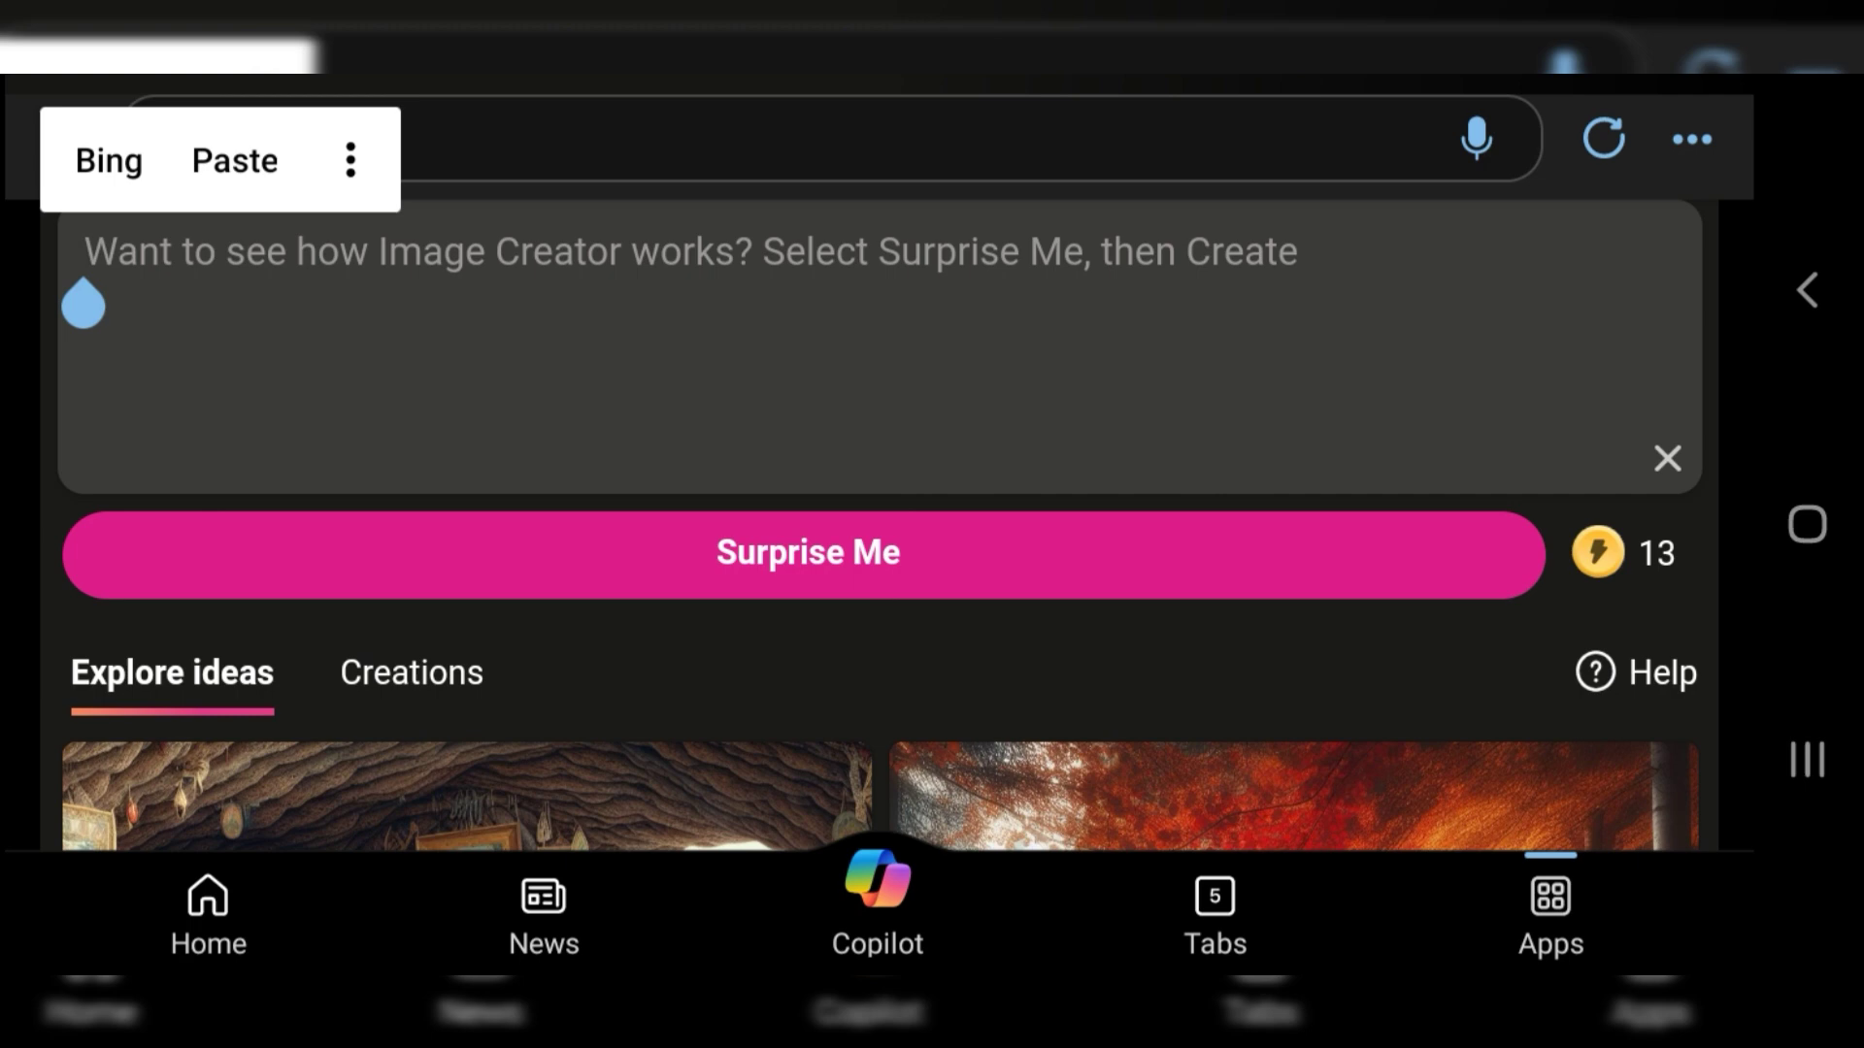
click(235, 160)
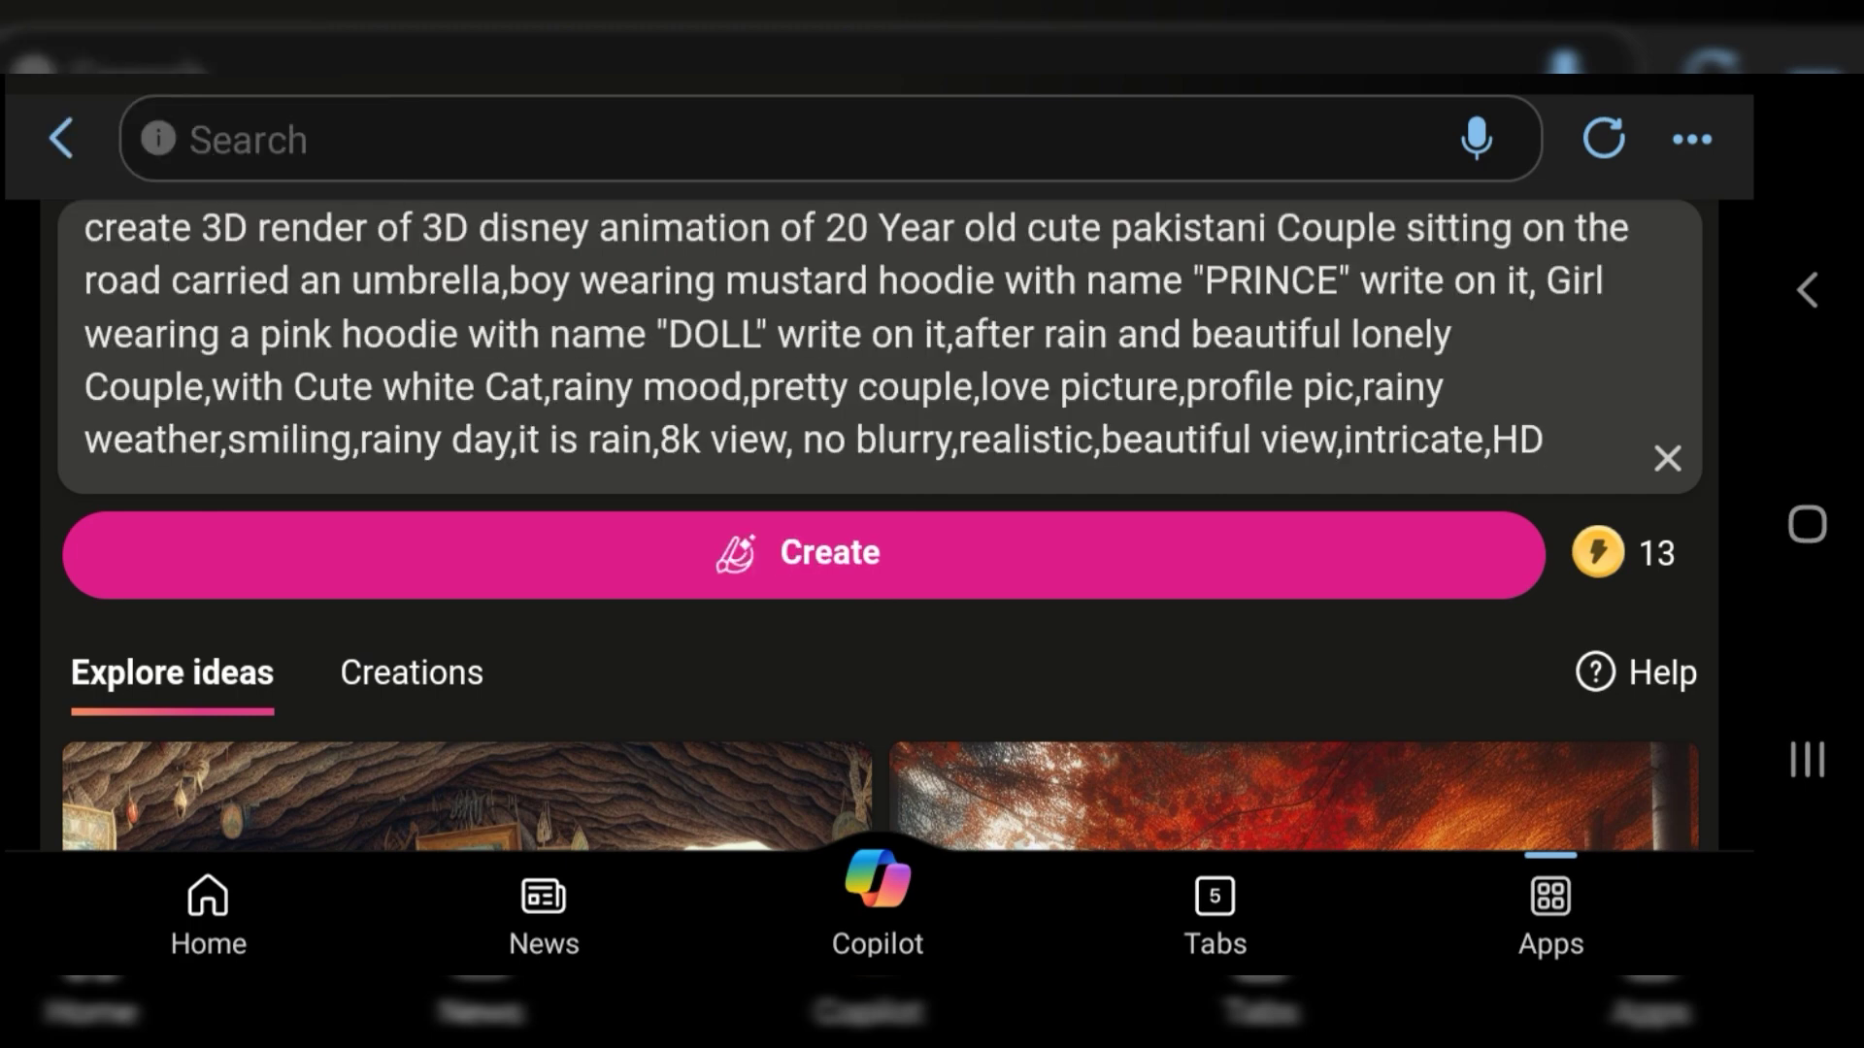
scroll(874, 534, down, 5)
scroll(874, 535, down, 2)
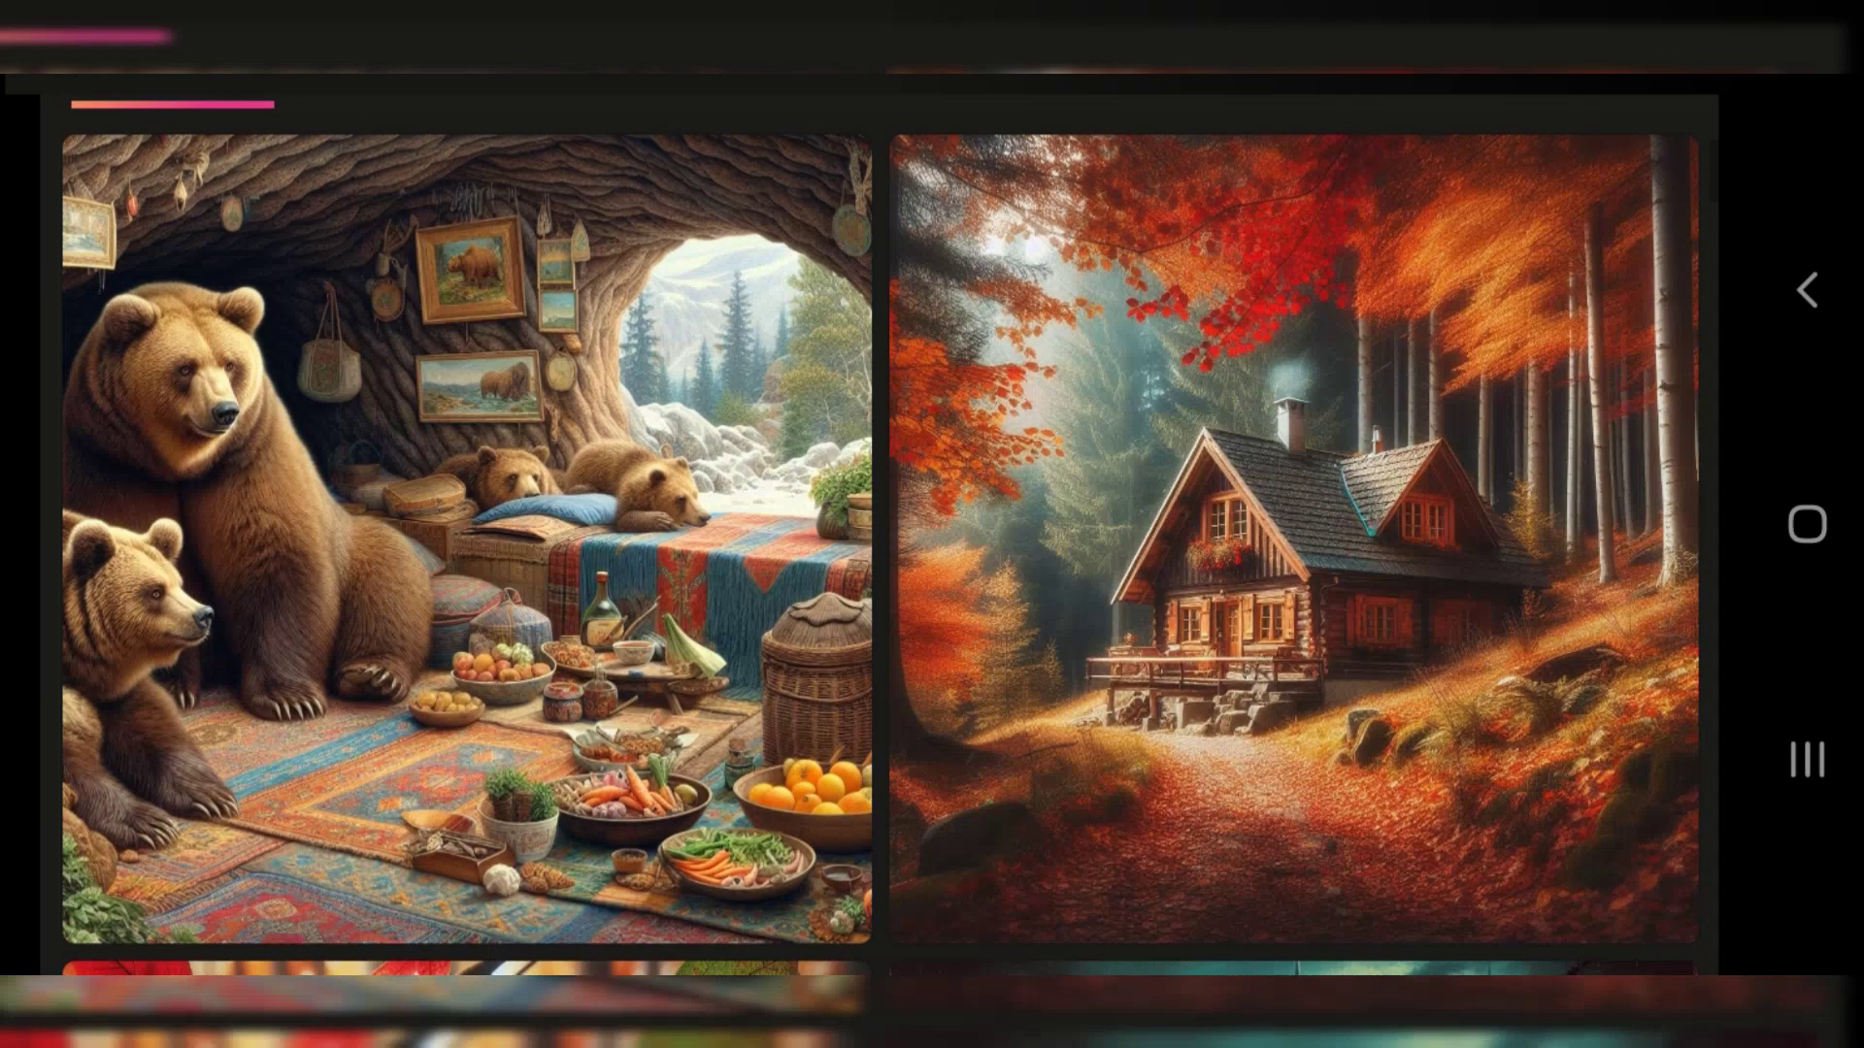
scroll(873, 535, down, 3)
scroll(874, 535, down, 1)
scroll(875, 535, down, 3)
scroll(875, 535, up, 3)
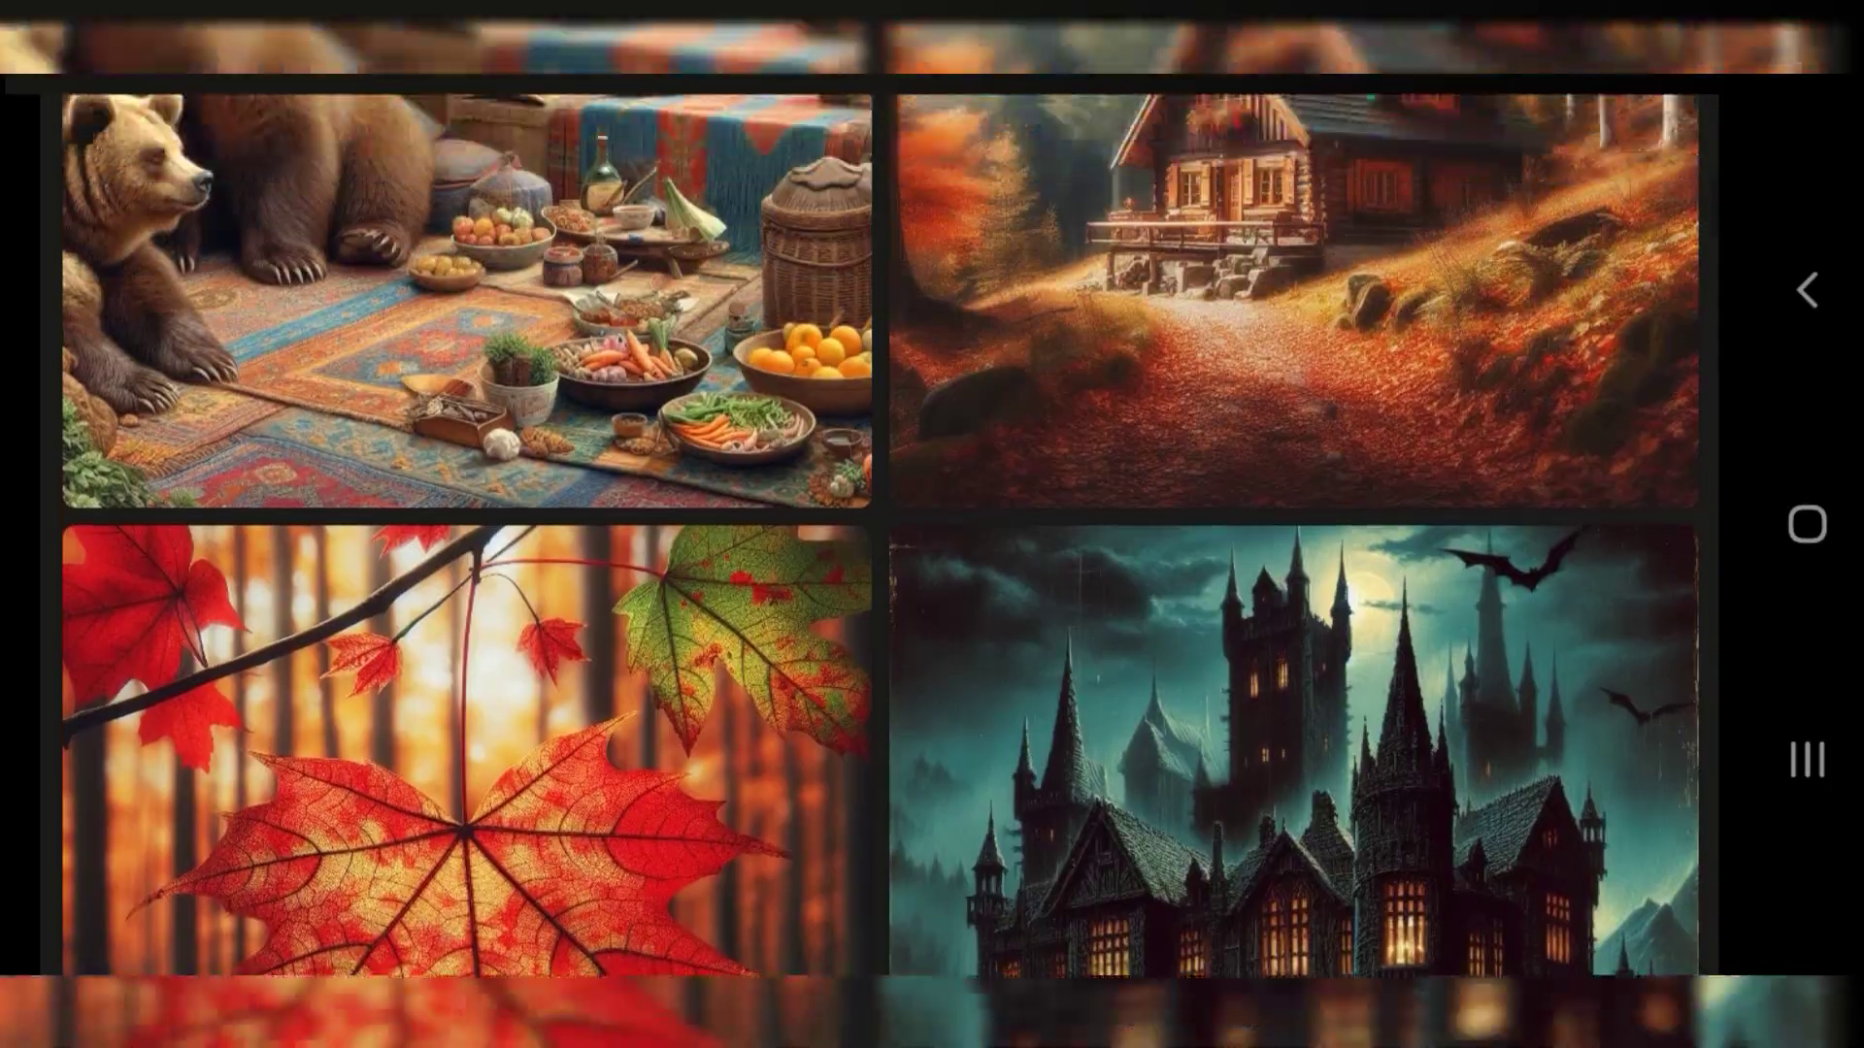
scroll(874, 535, up, 3)
scroll(874, 534, up, 2)
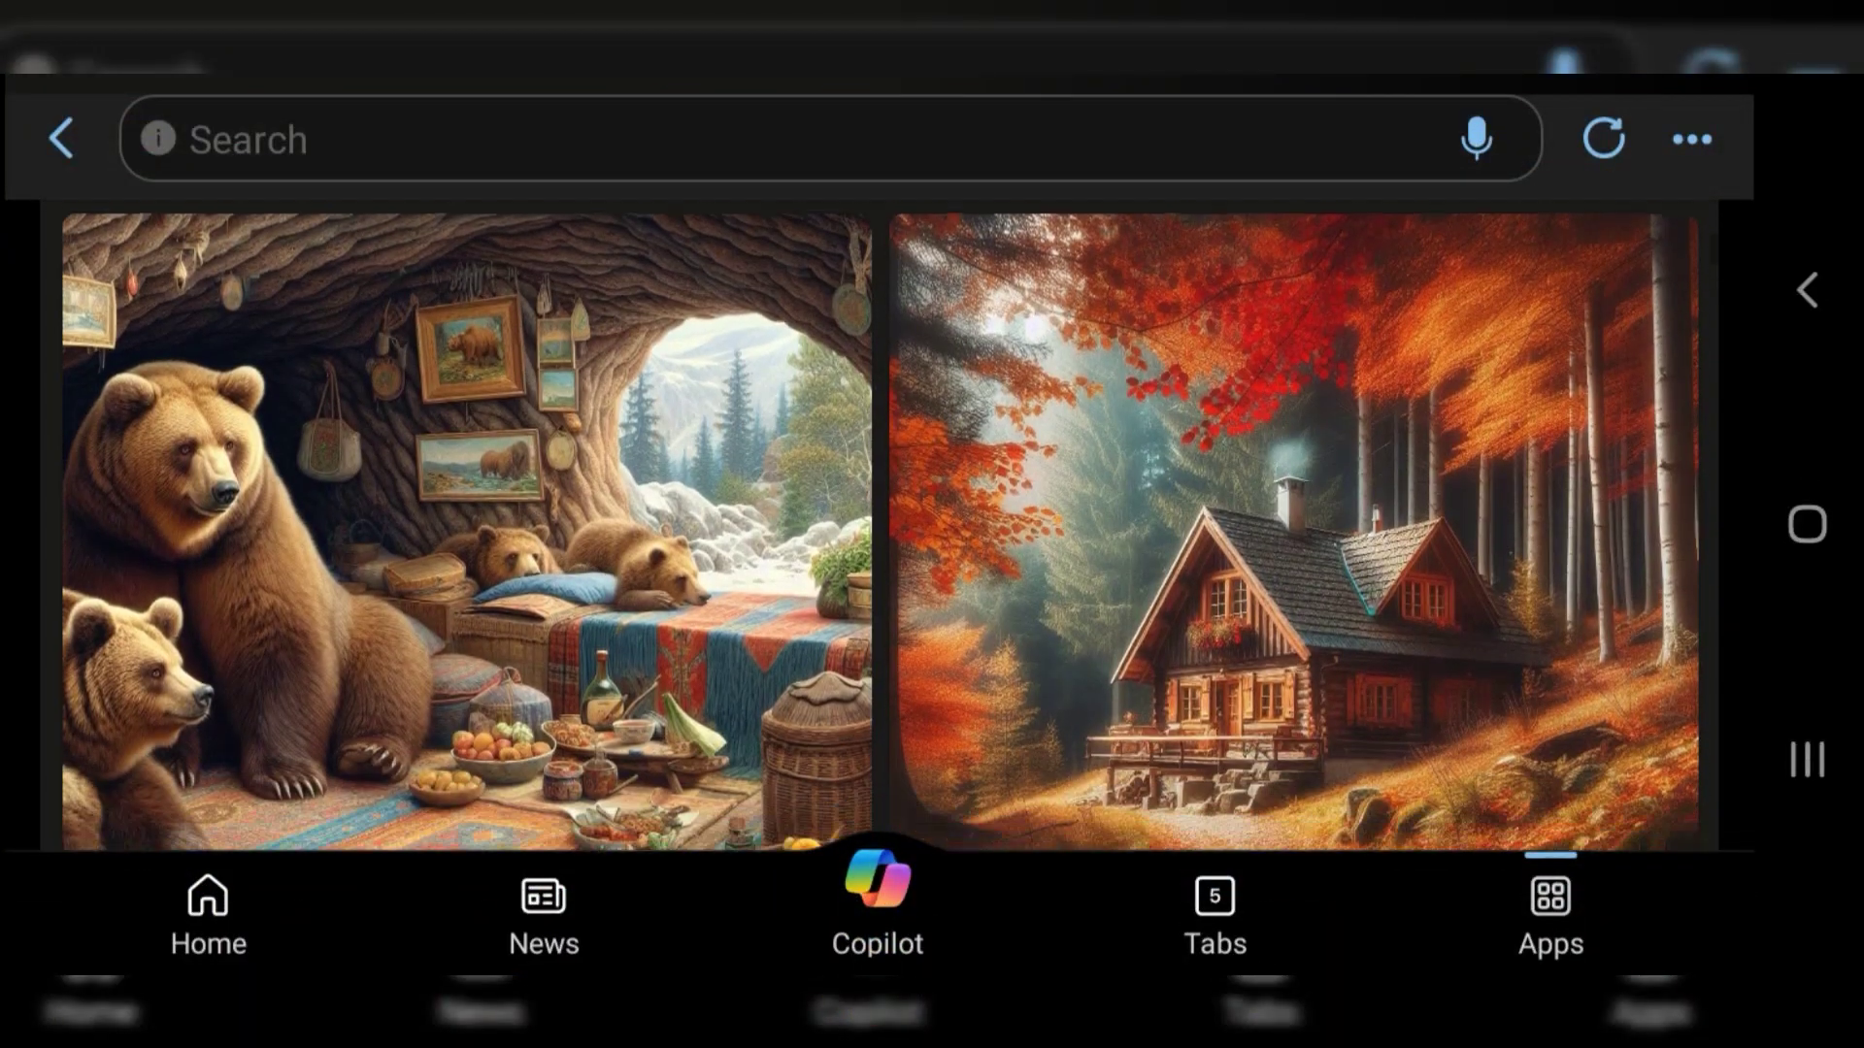
scroll(874, 534, up, 3)
scroll(874, 534, up, 1)
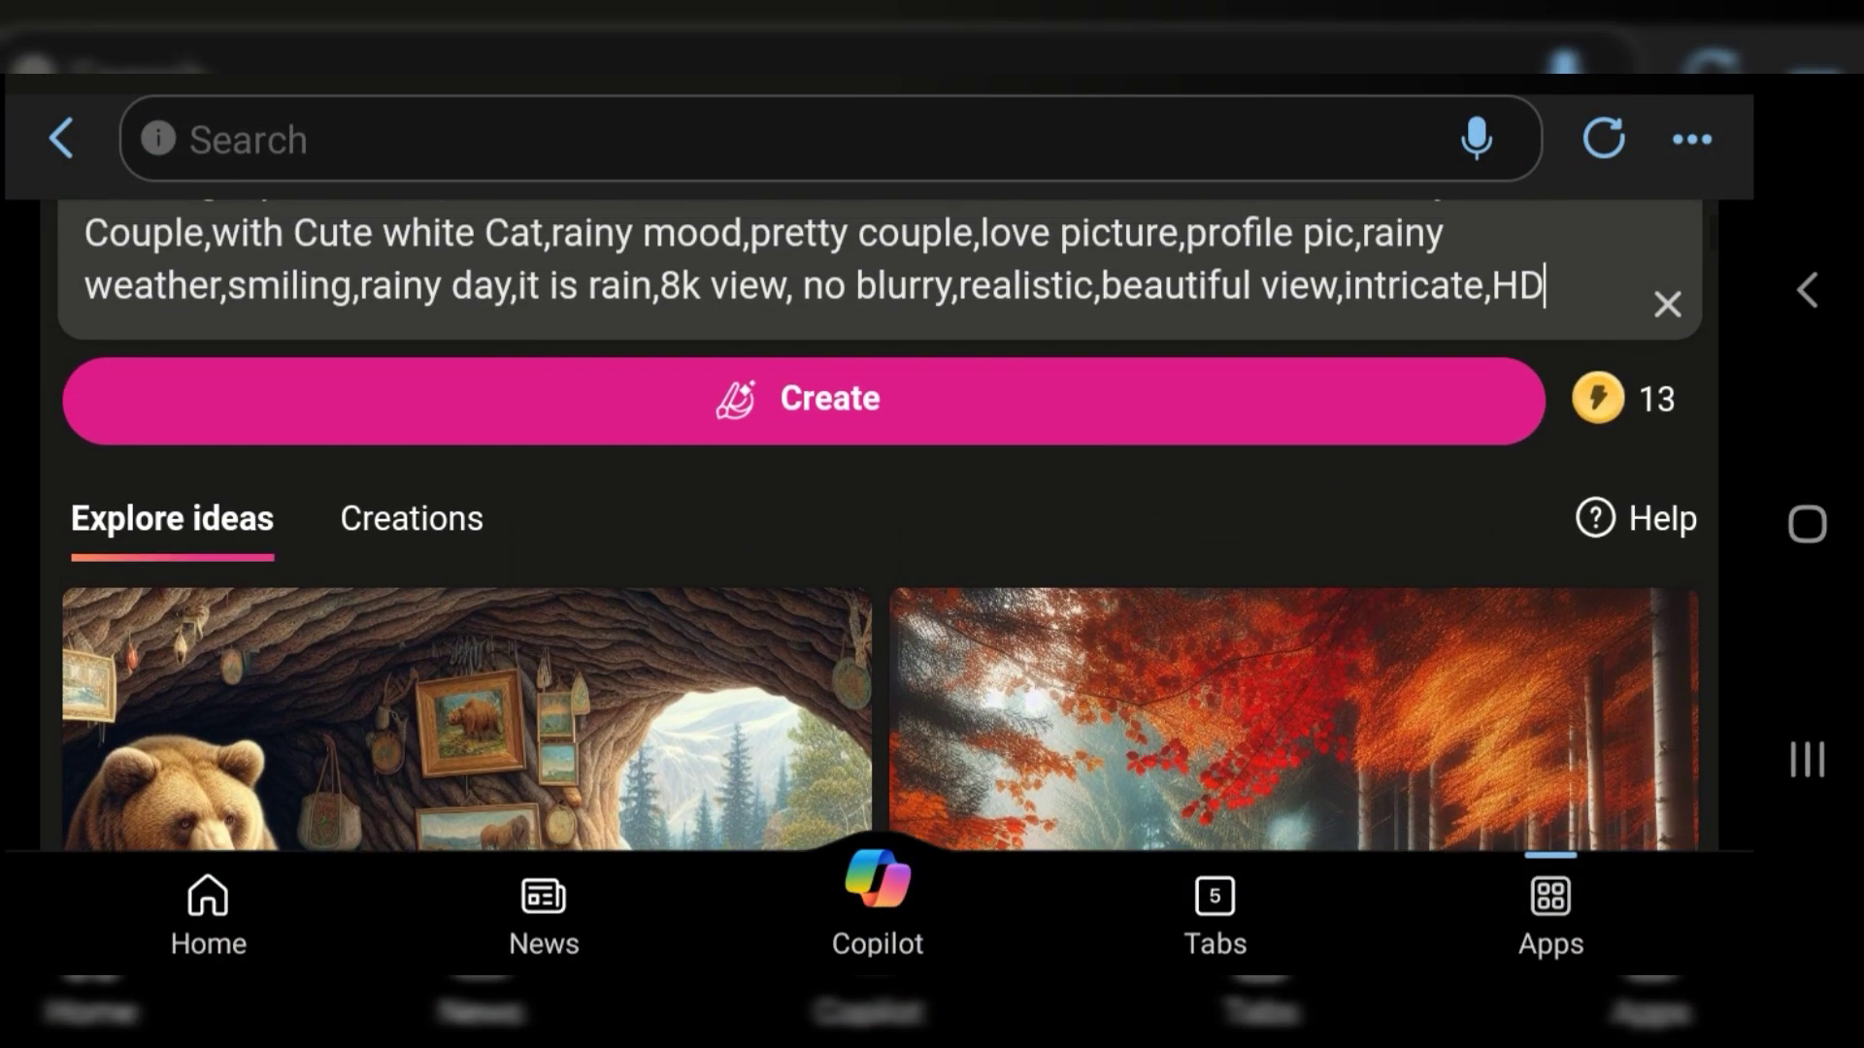
scroll(874, 535, up, 1)
scroll(875, 535, up, 2)
scroll(874, 524, up, 1)
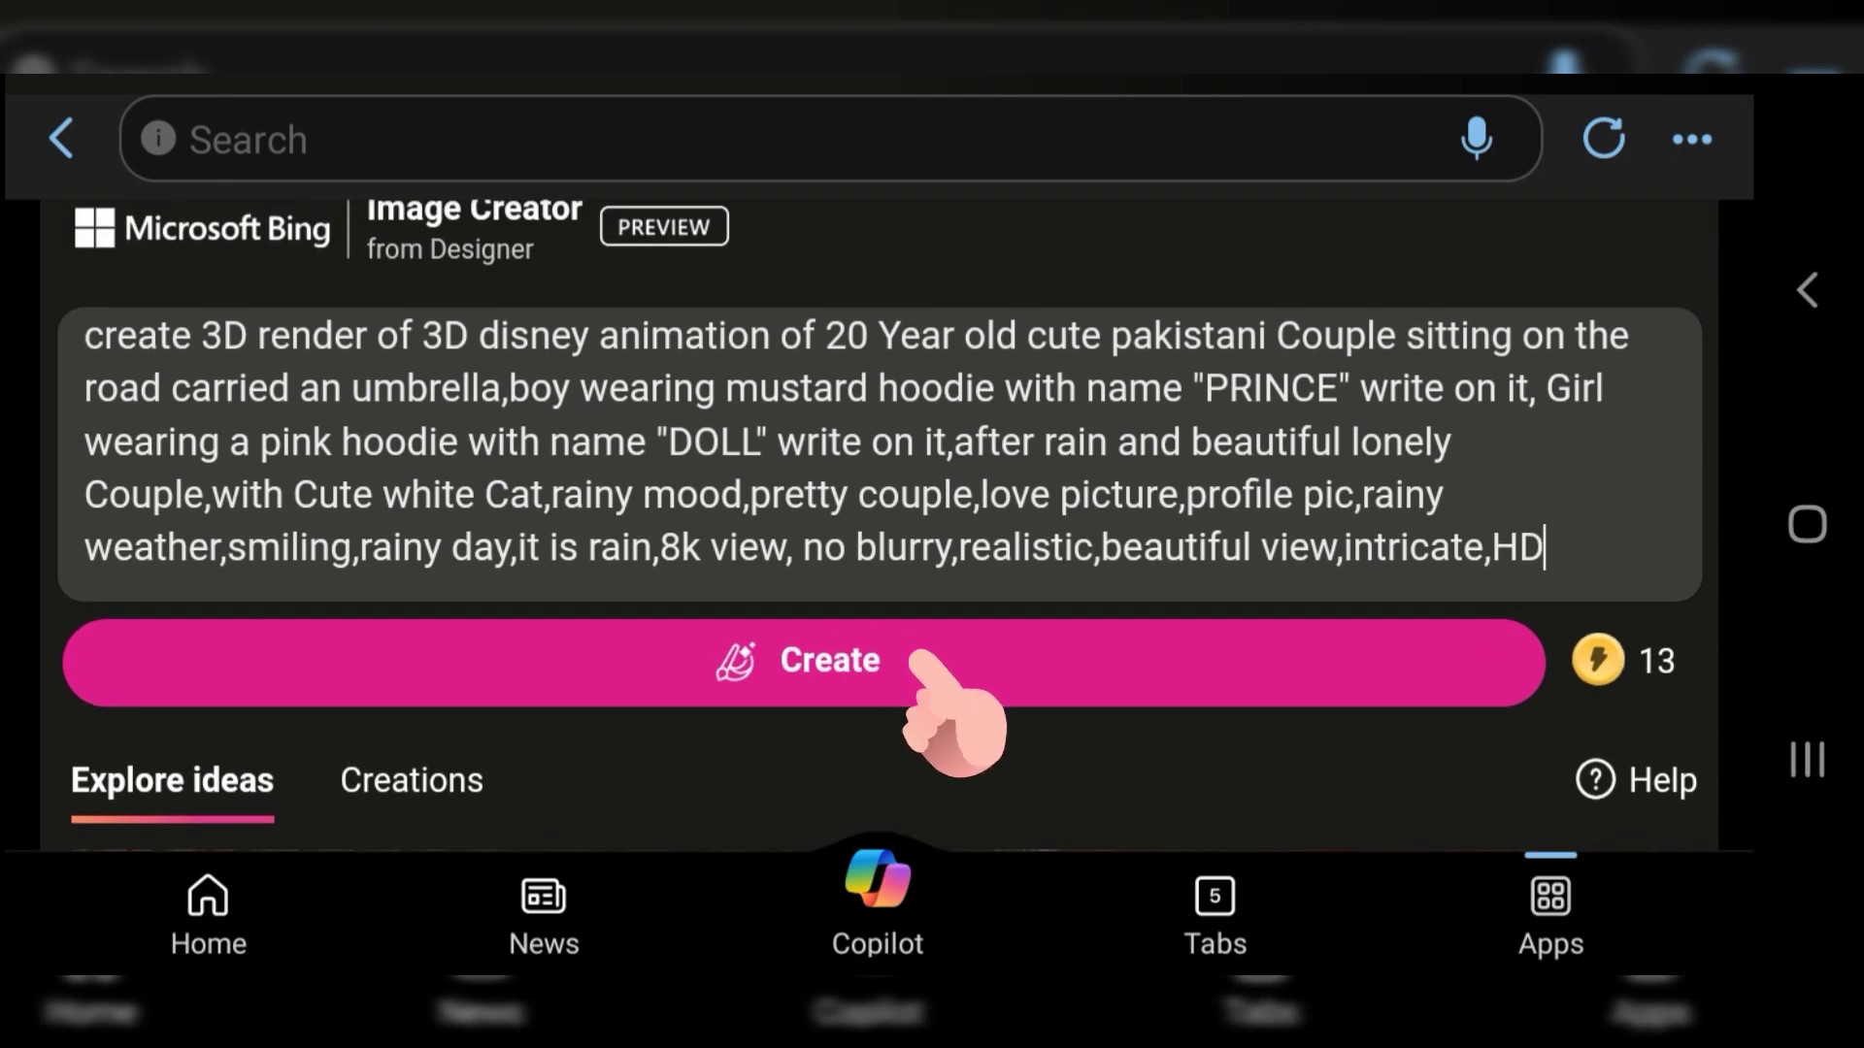
scroll(873, 525, down, 1)
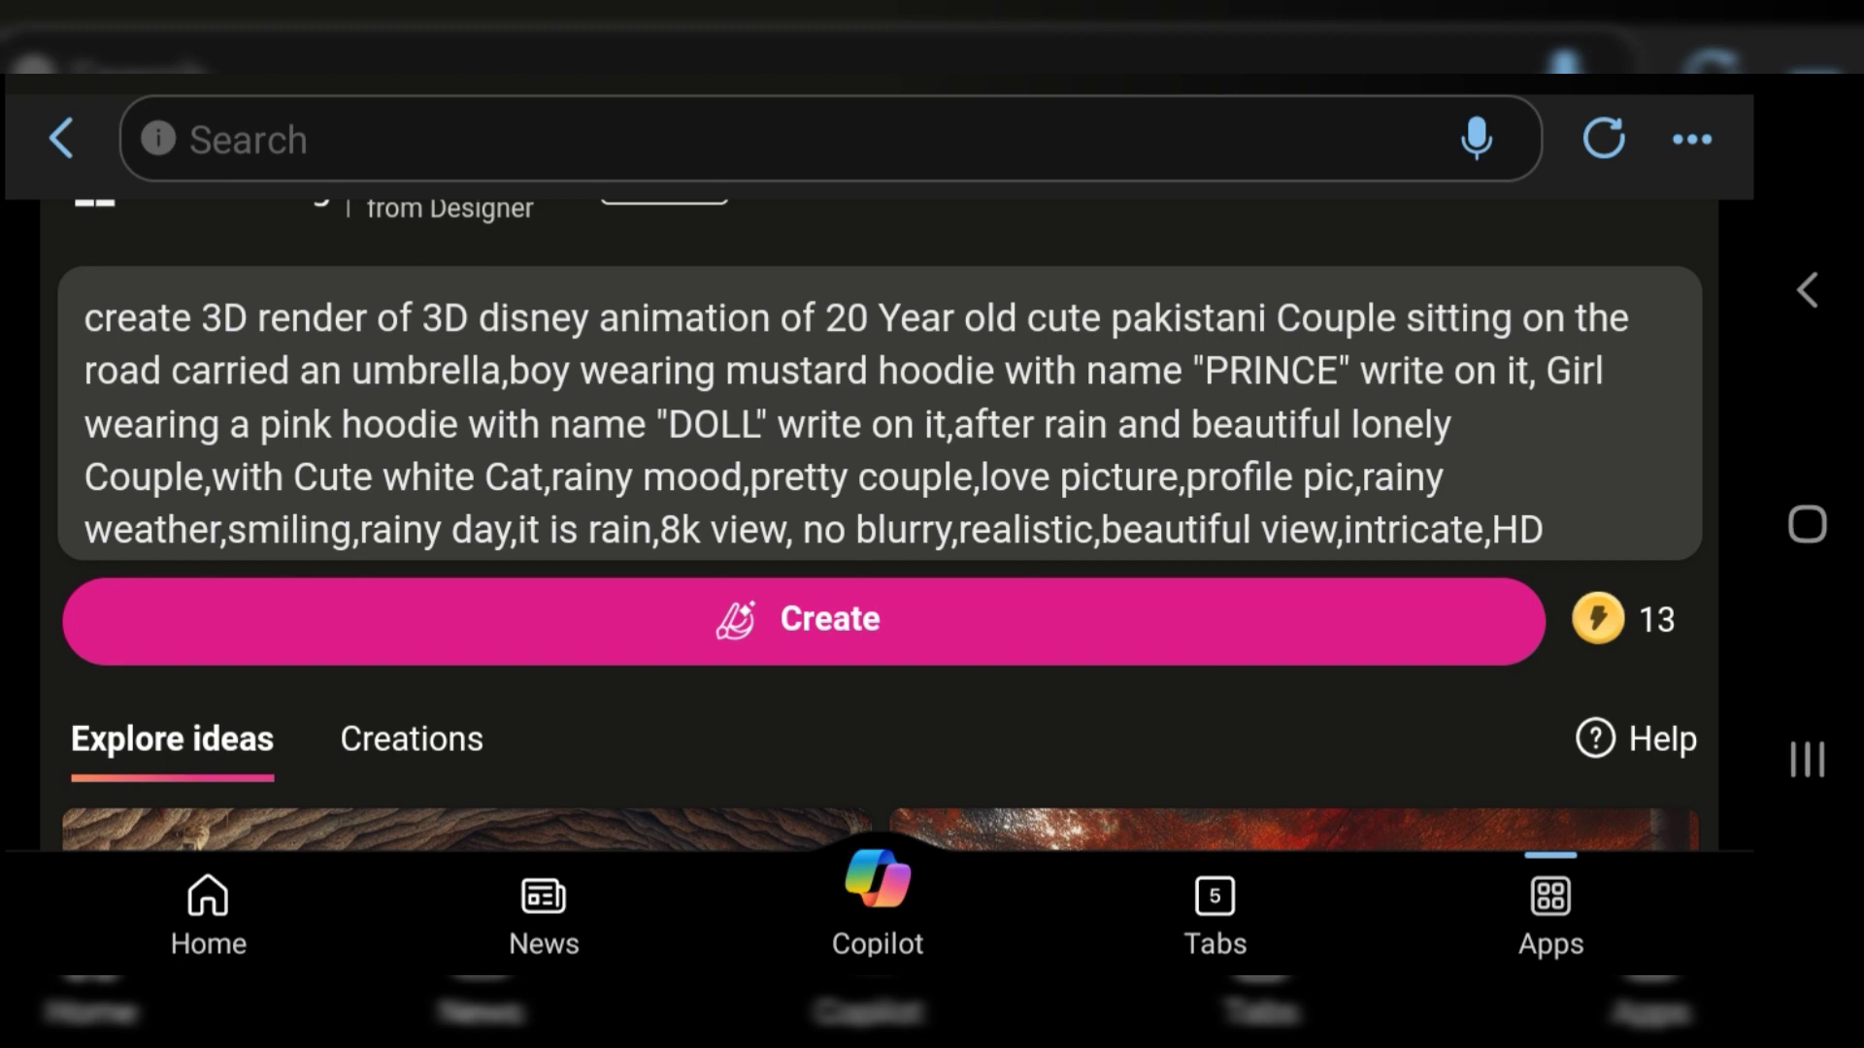
scroll(874, 524, down, 2)
scroll(874, 524, up, 1)
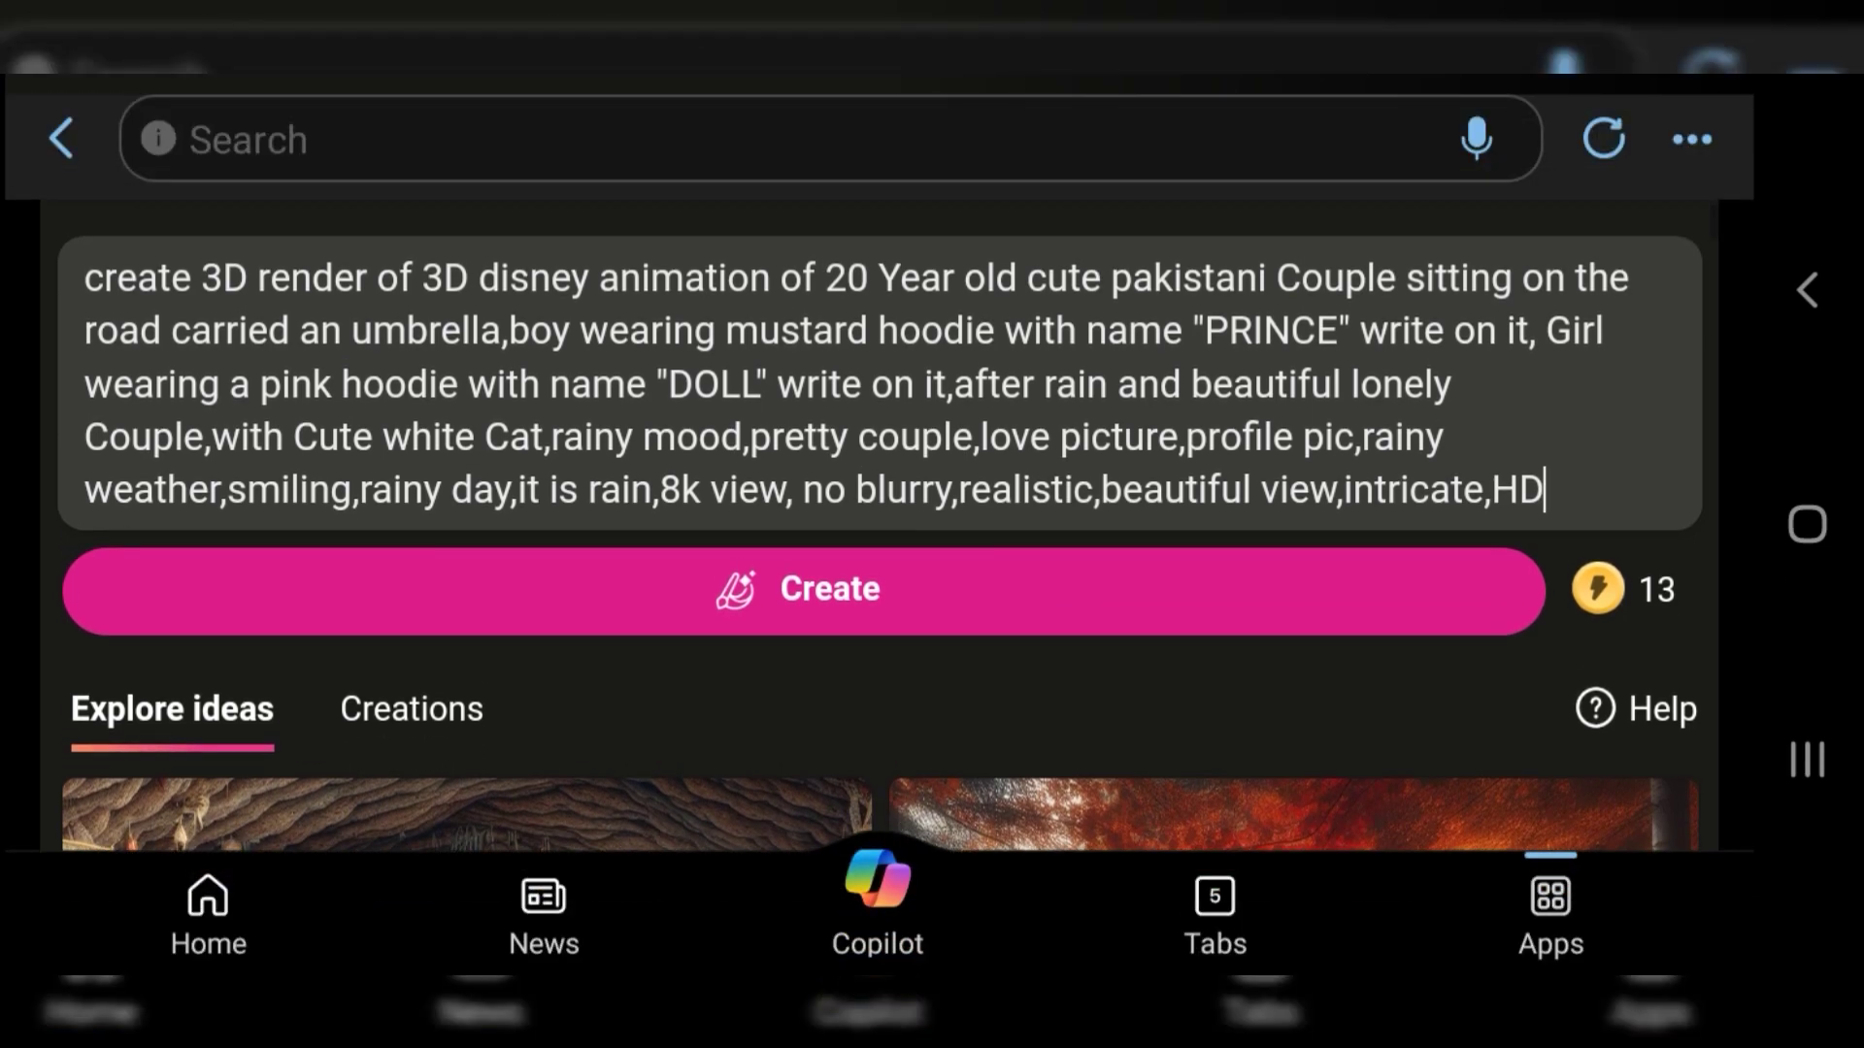
scroll(874, 524, down, 1)
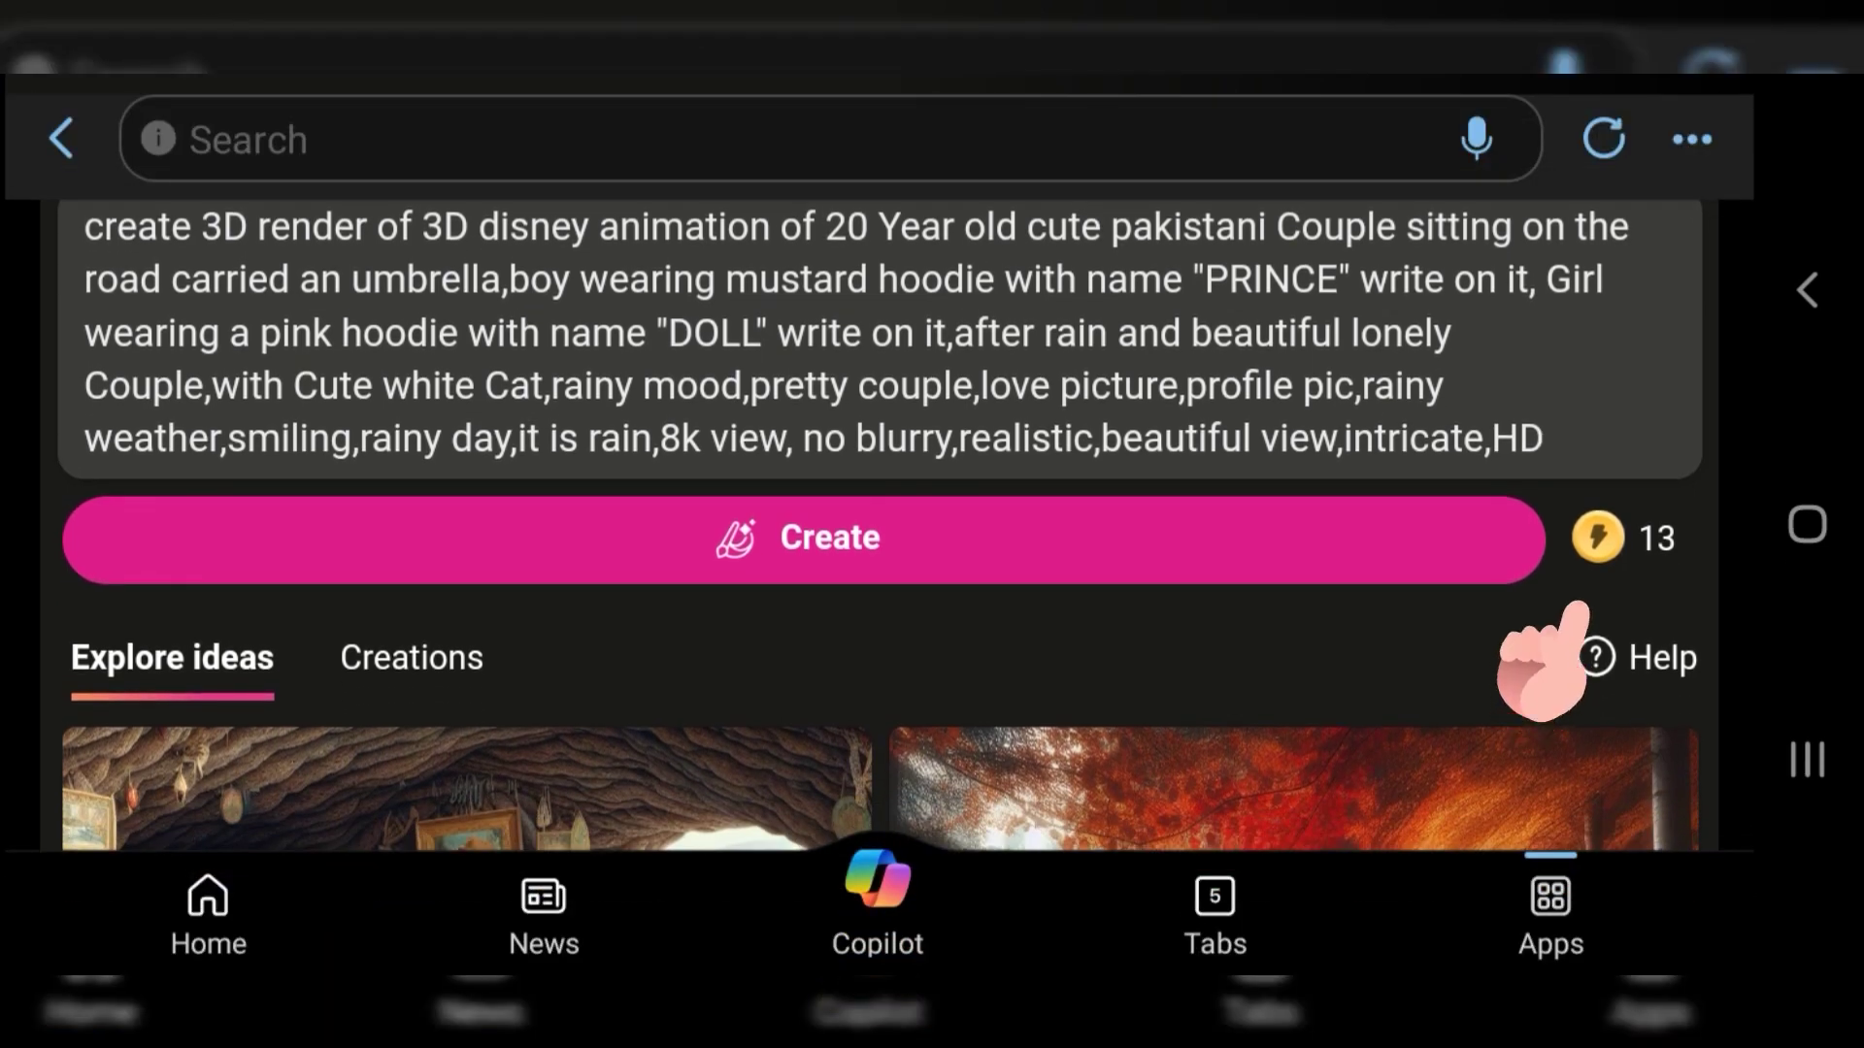
scroll(873, 524, up, 1)
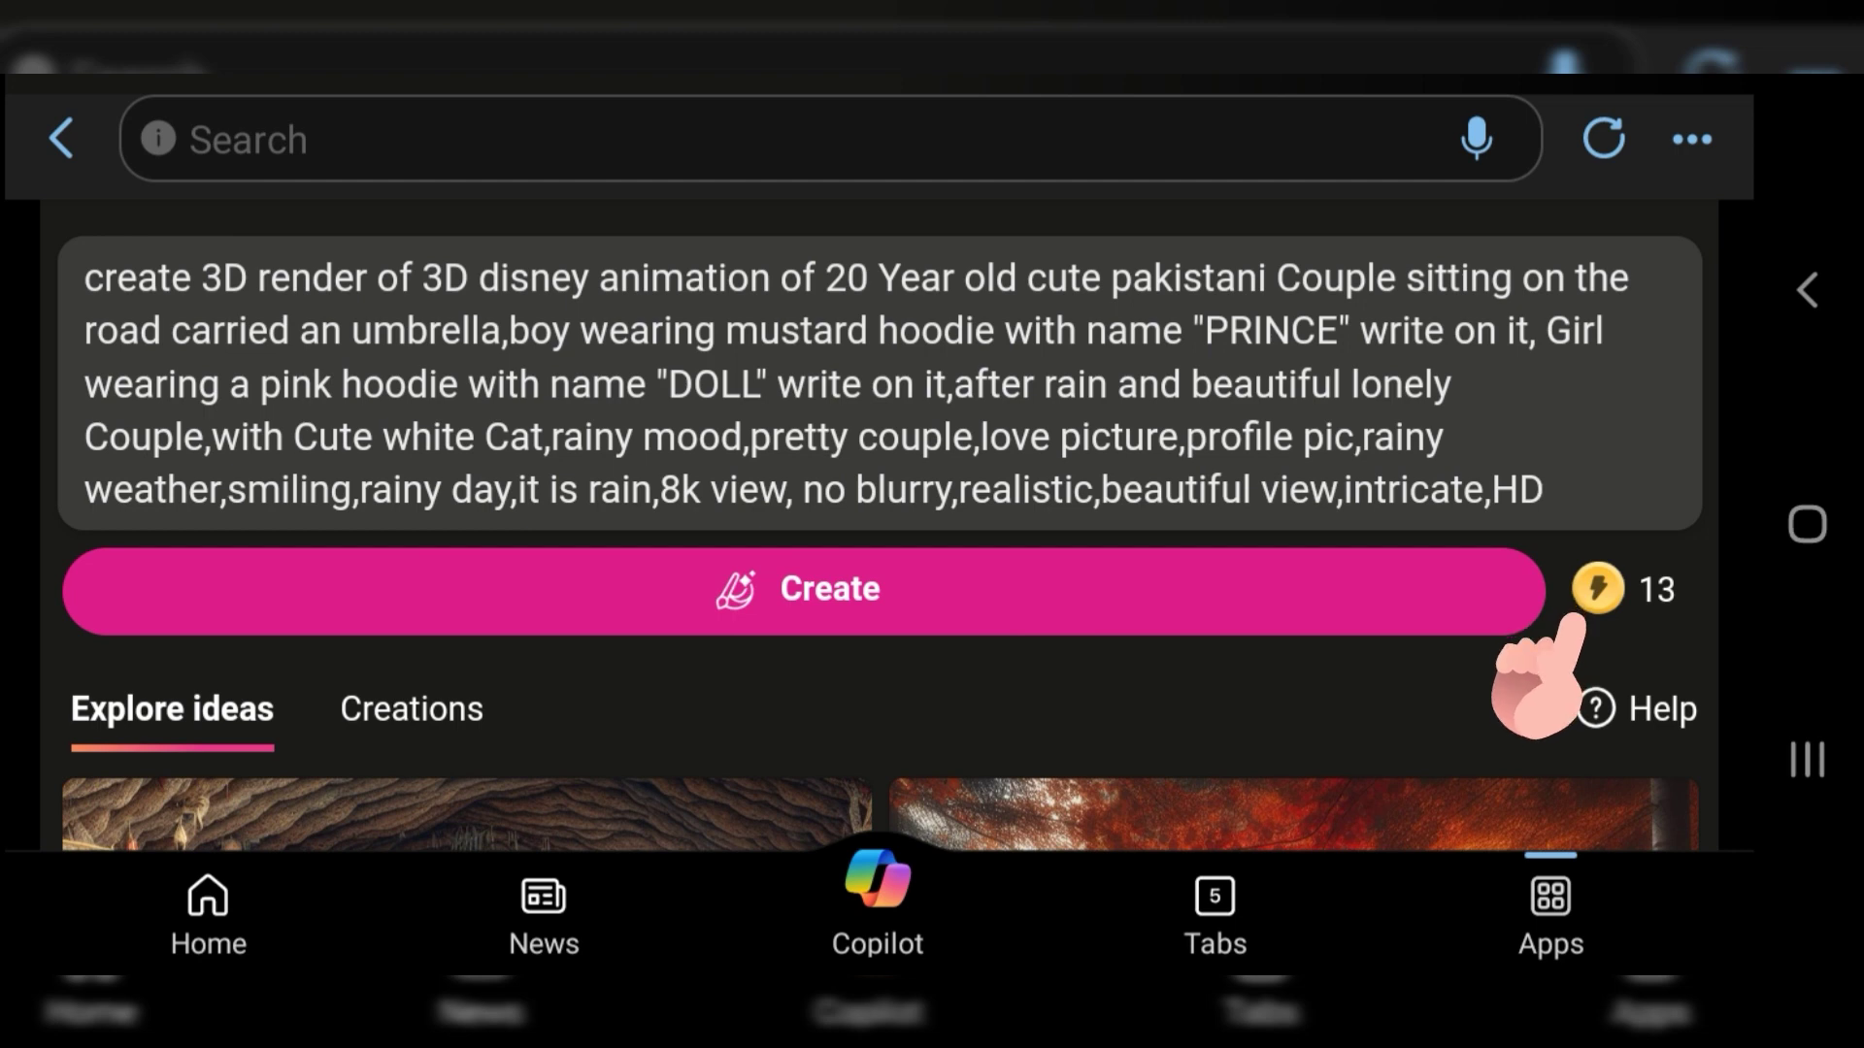
scroll(874, 524, down, 1)
scroll(873, 525, down, 1)
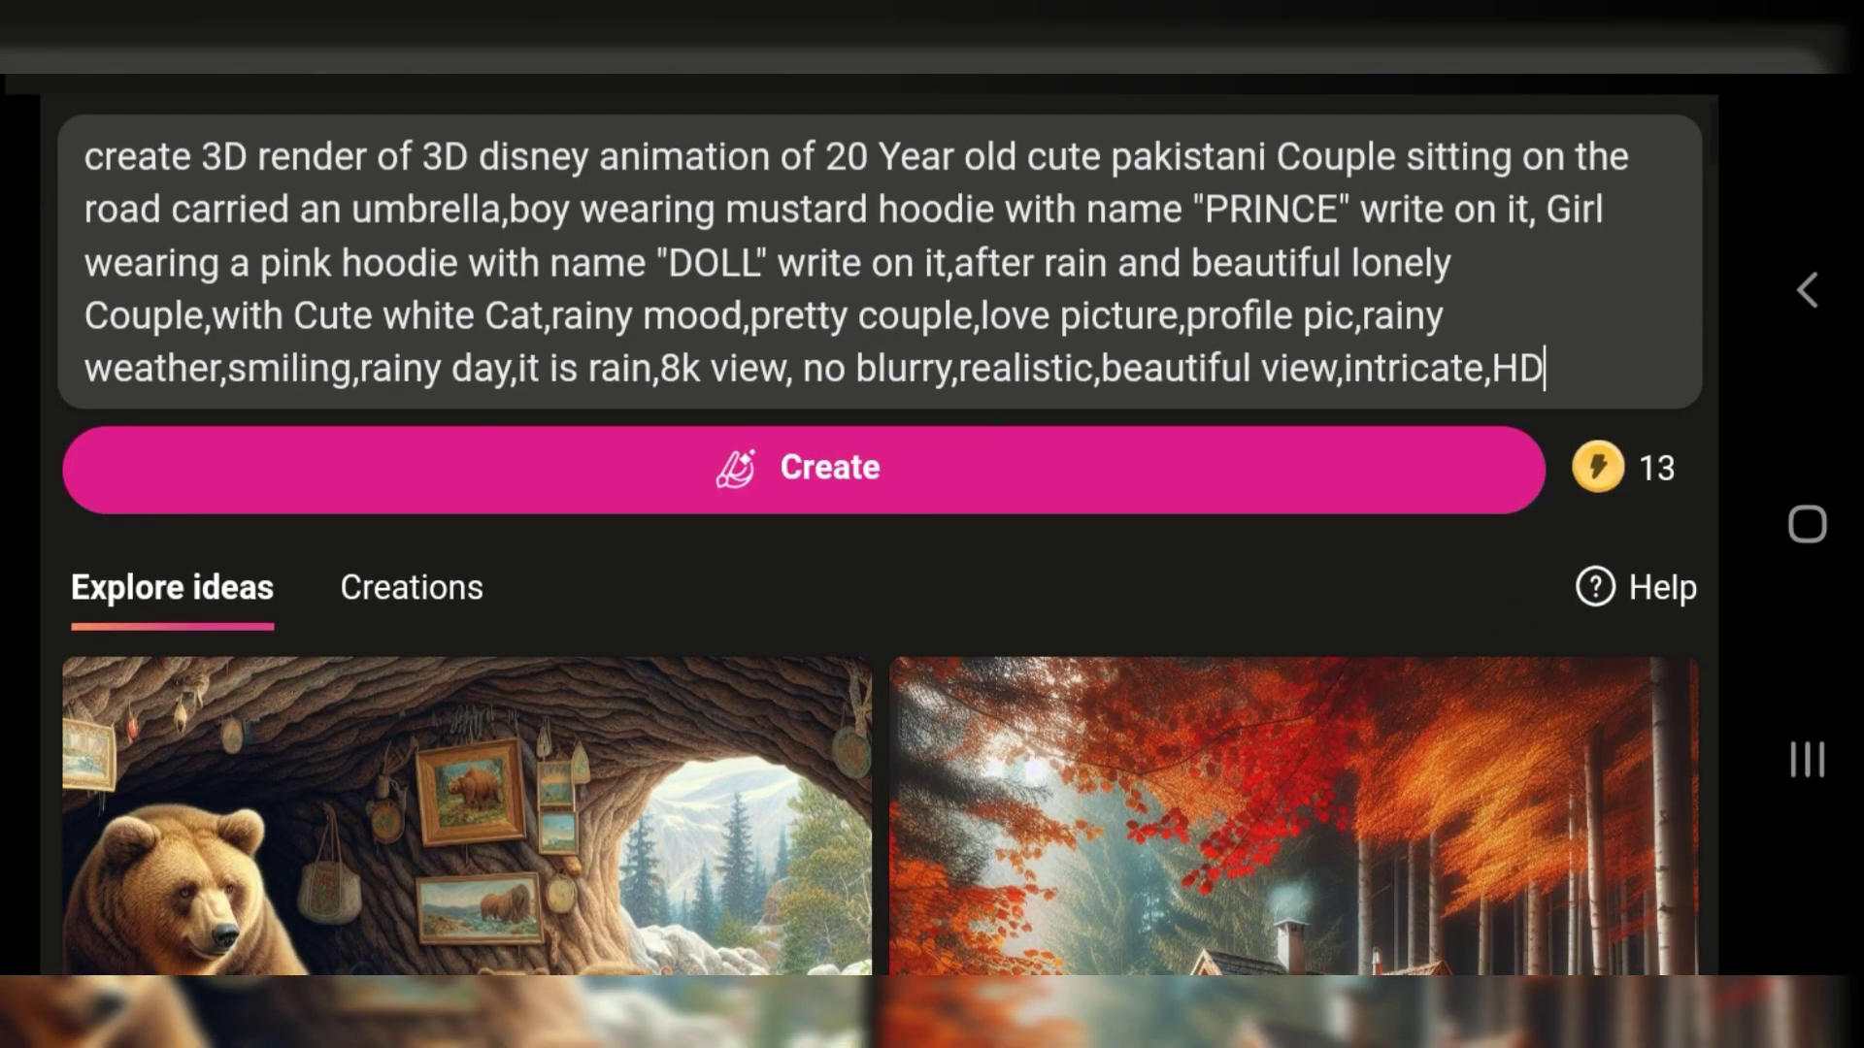
- Generate four rainy umbrella-couple images from the prompt, using one boost
click(812, 469)
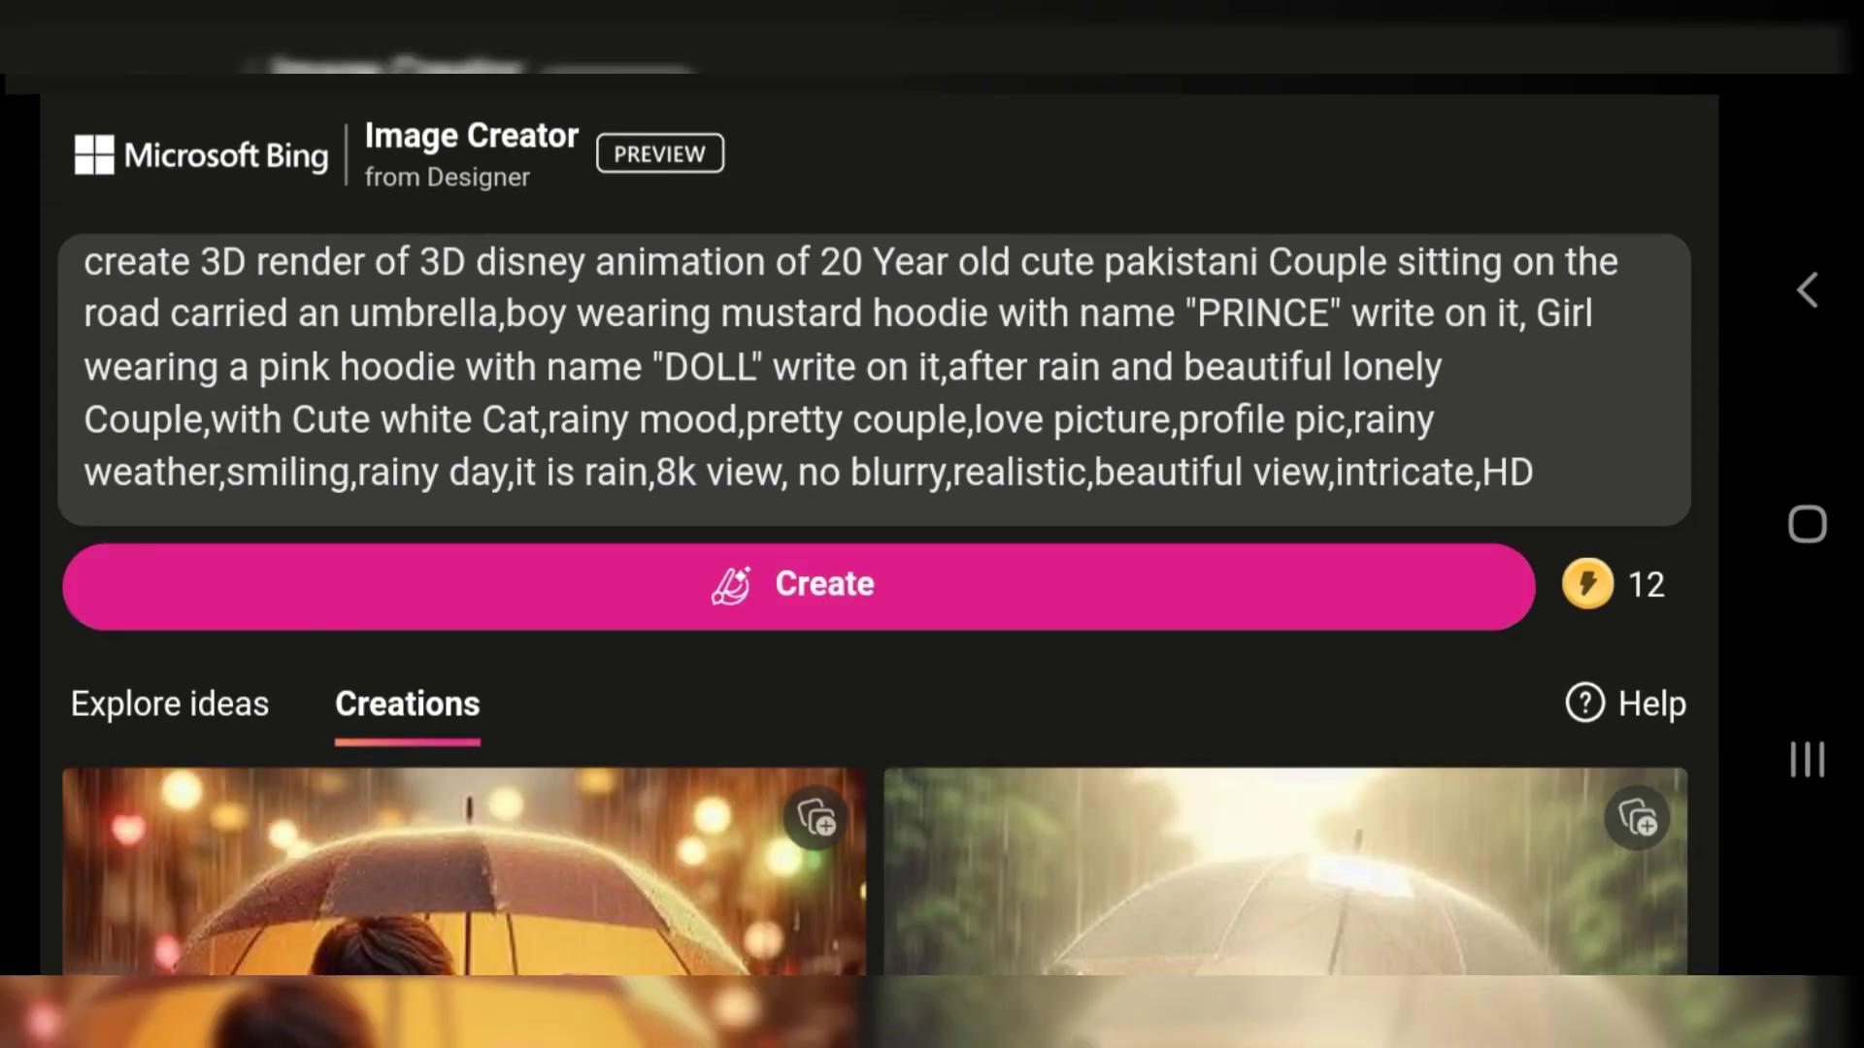
scroll(874, 584, down, 2)
scroll(875, 583, down, 2)
scroll(874, 582, down, 3)
scroll(874, 582, down, 3)
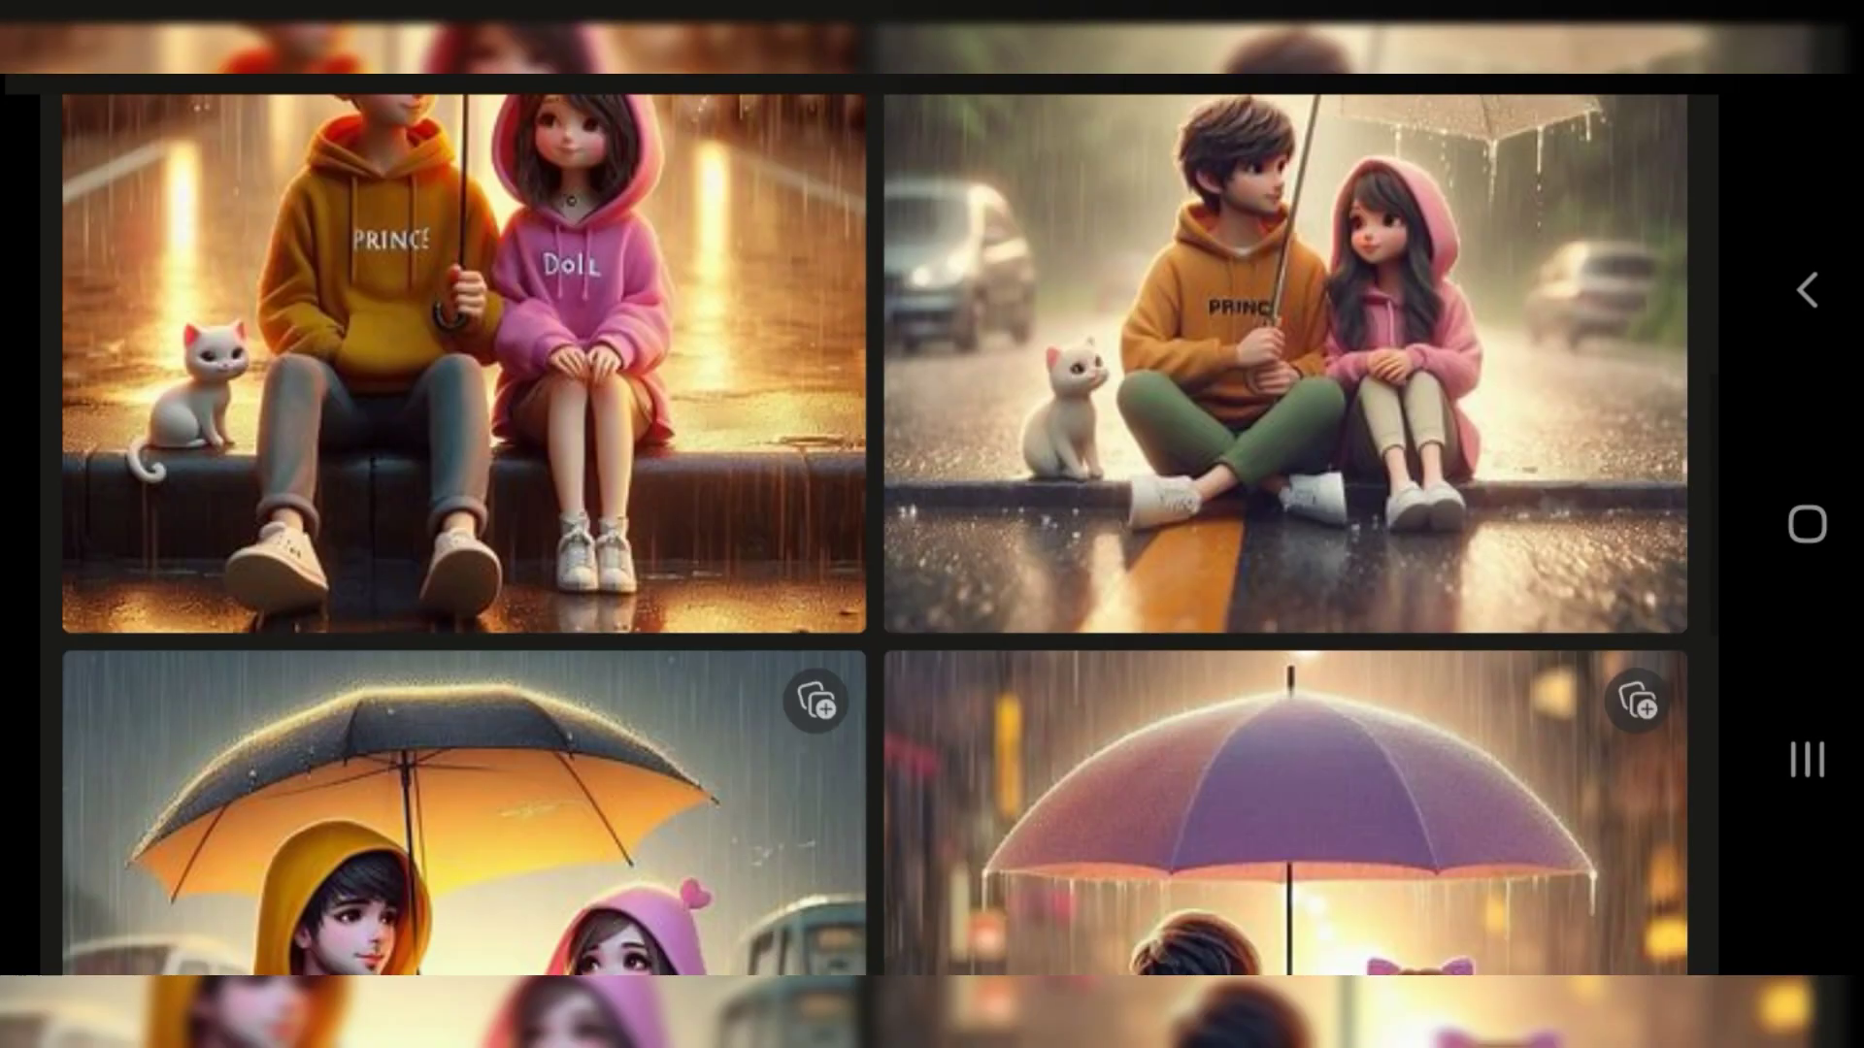
scroll(873, 525, down, 3)
- Open the first umbrella-couple image in full view
scroll(874, 524, up, 3)
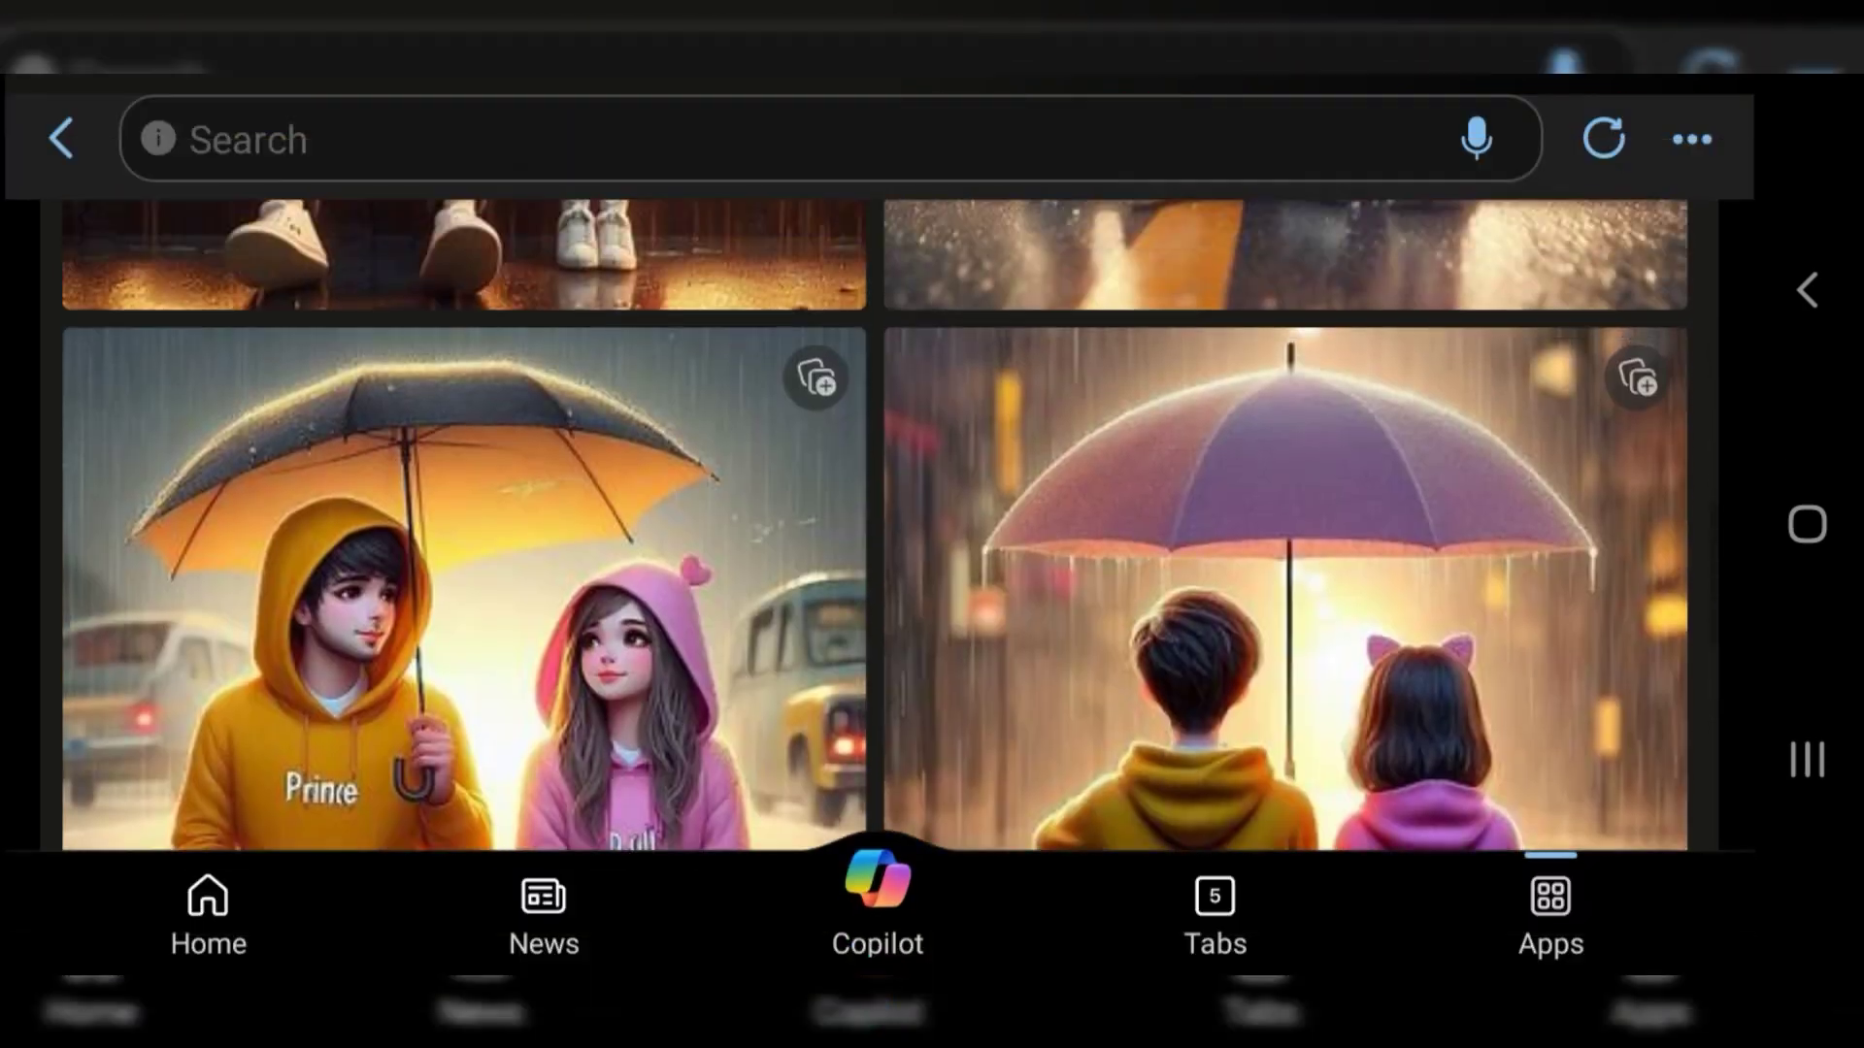
scroll(875, 525, up, 3)
scroll(874, 525, up, 3)
scroll(874, 525, up, 3)
scroll(874, 524, up, 3)
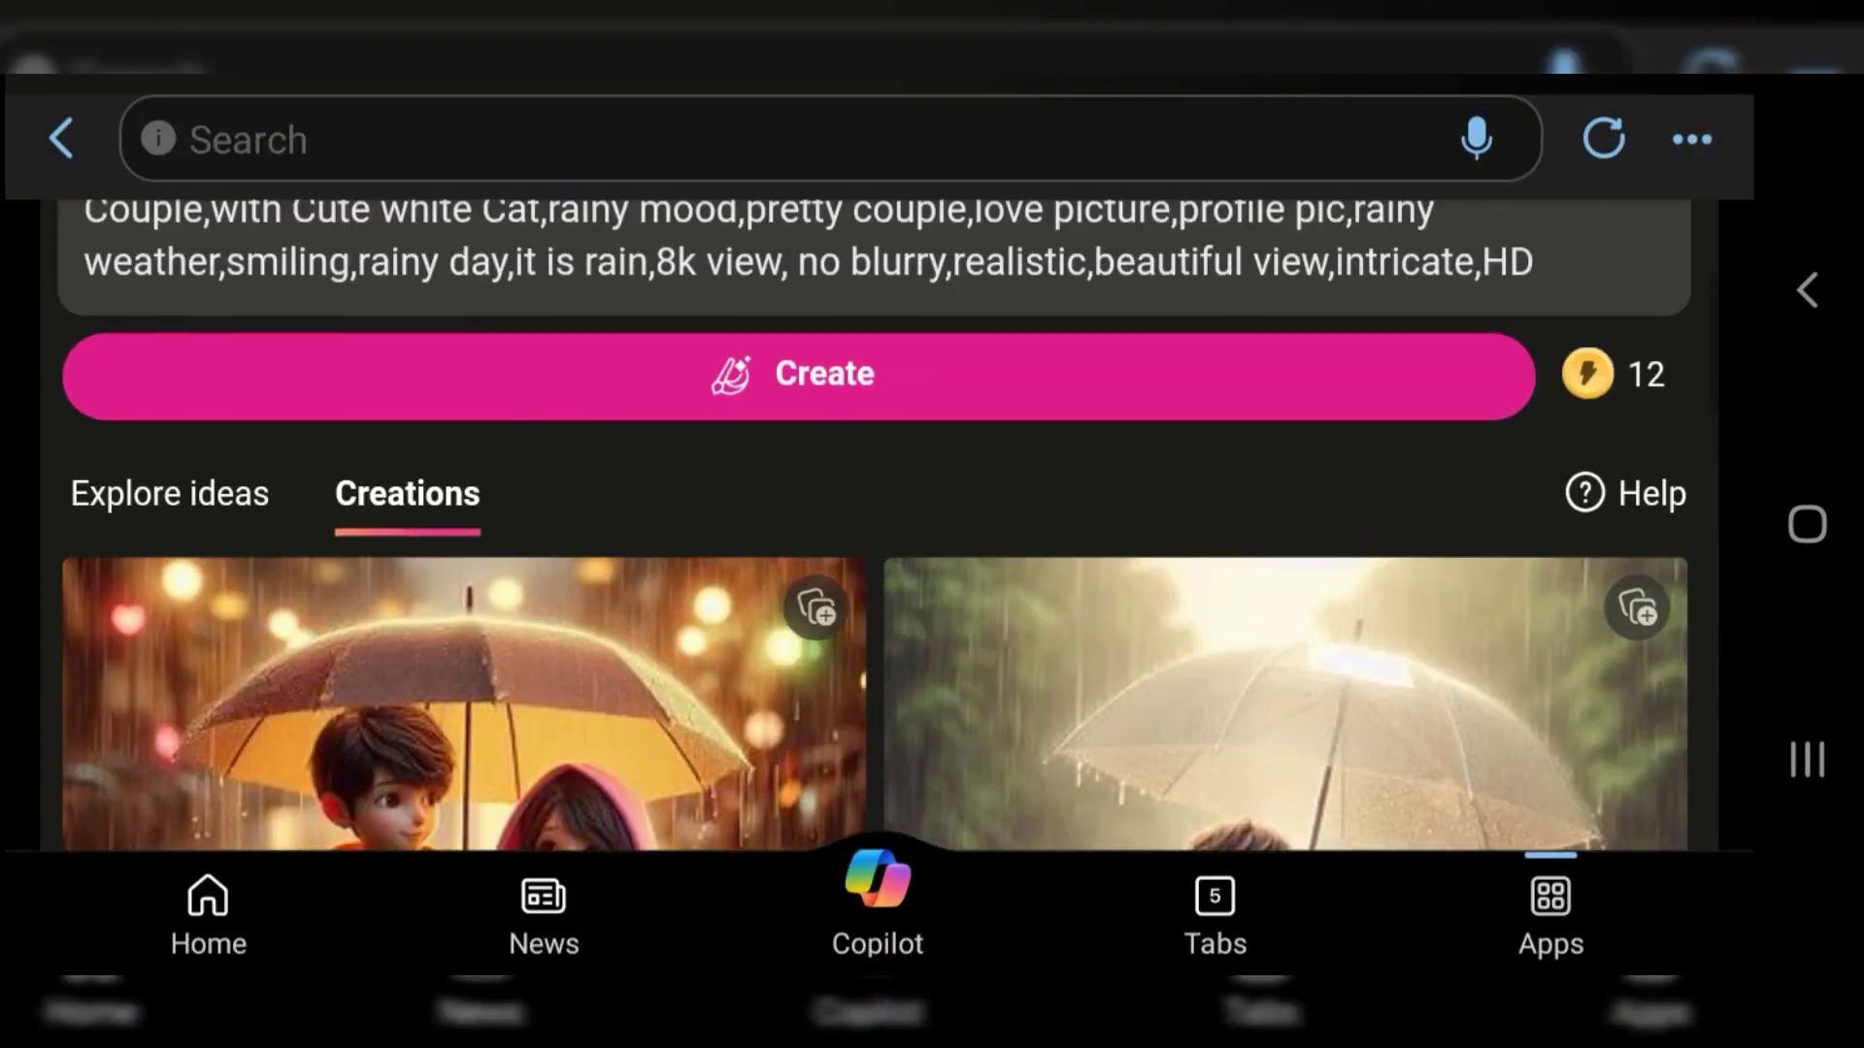
scroll(874, 524, up, 2)
scroll(873, 524, down, 2)
scroll(873, 524, down, 2)
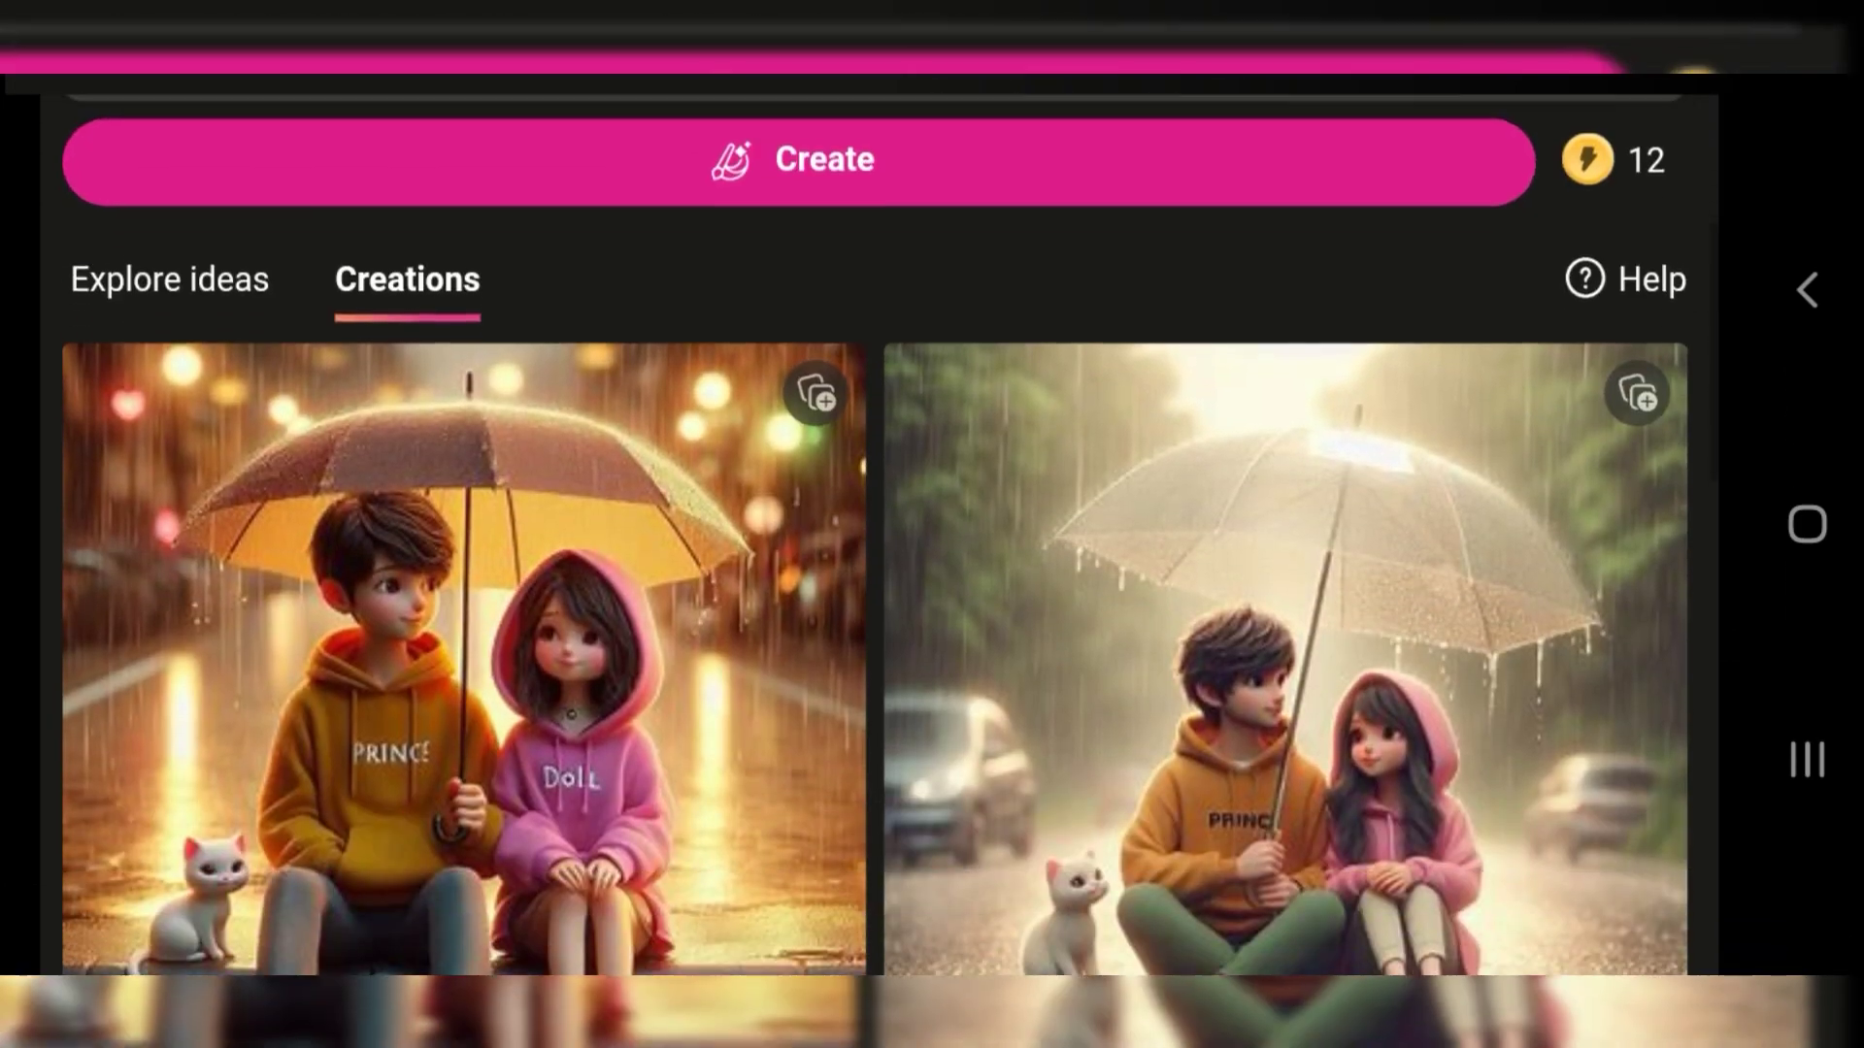
click(465, 660)
- Swipe to the back-view purple-umbrella couple image and confirm its download
drag(1165, 389, 583, 390)
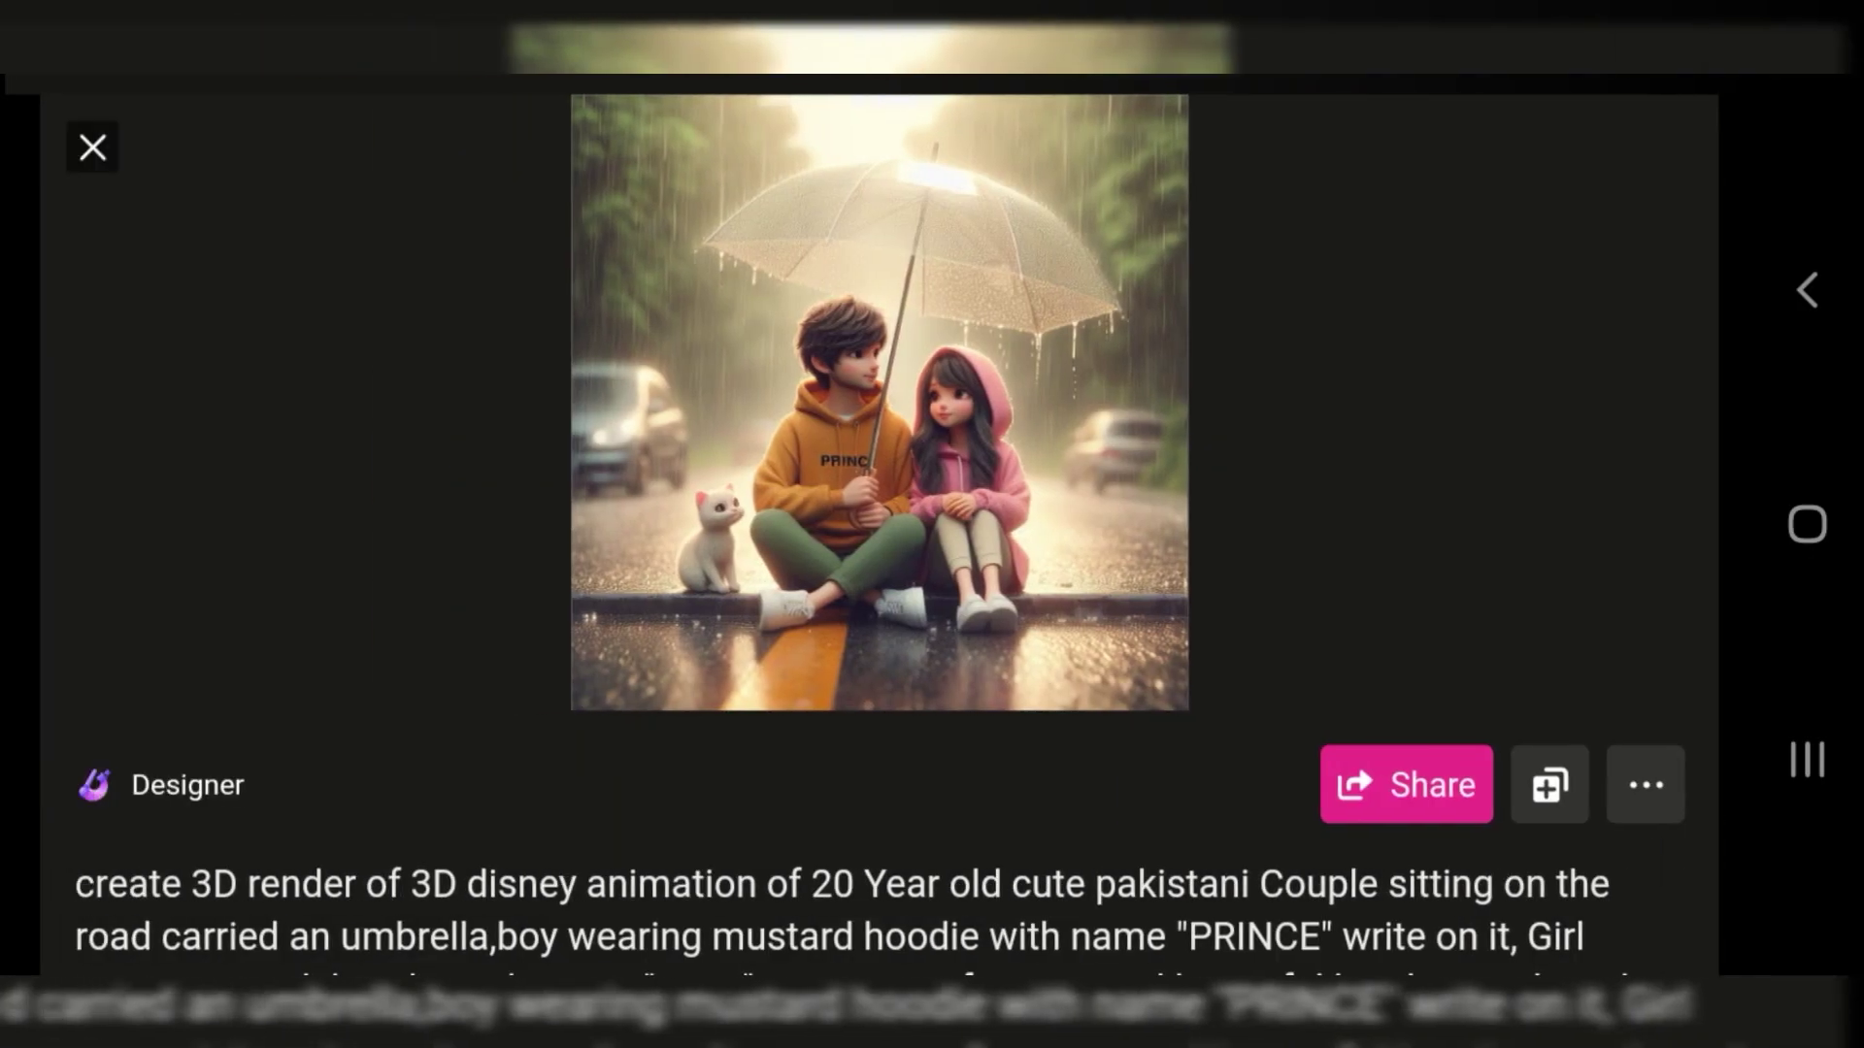
drag(1165, 390, 583, 389)
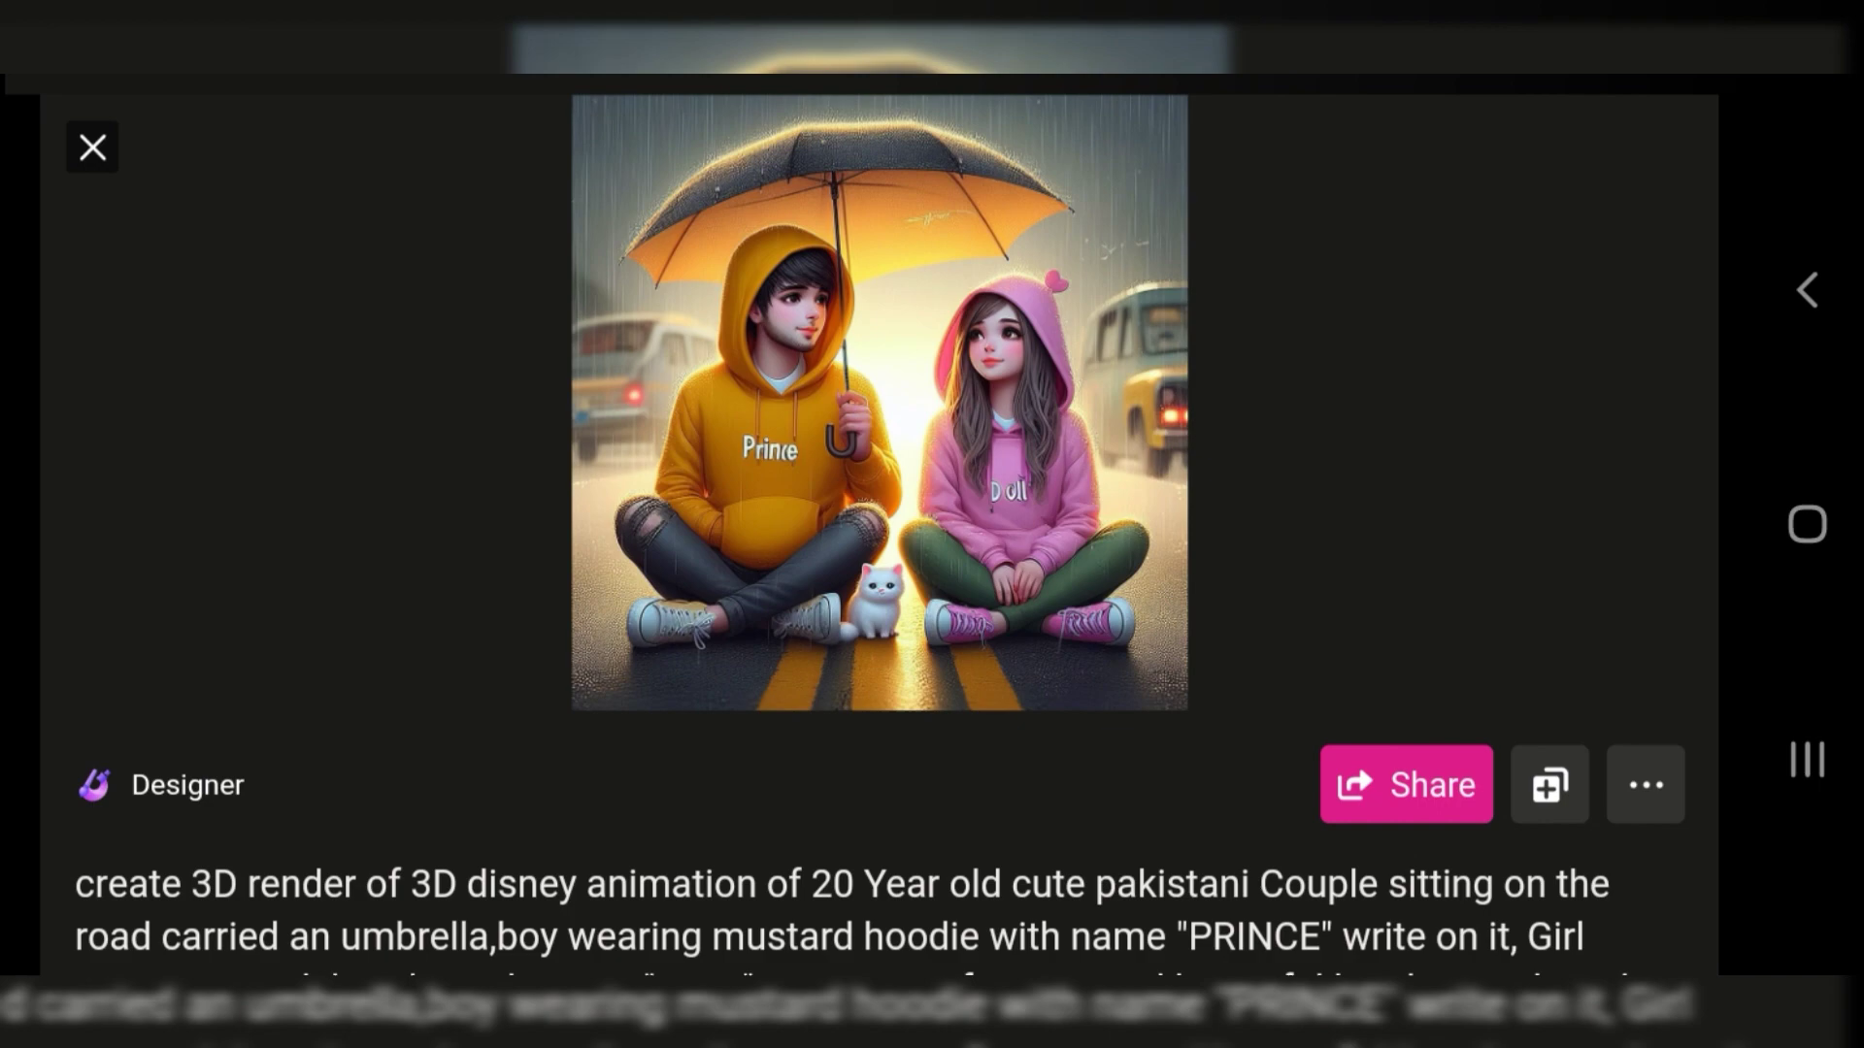
drag(1165, 388, 582, 388)
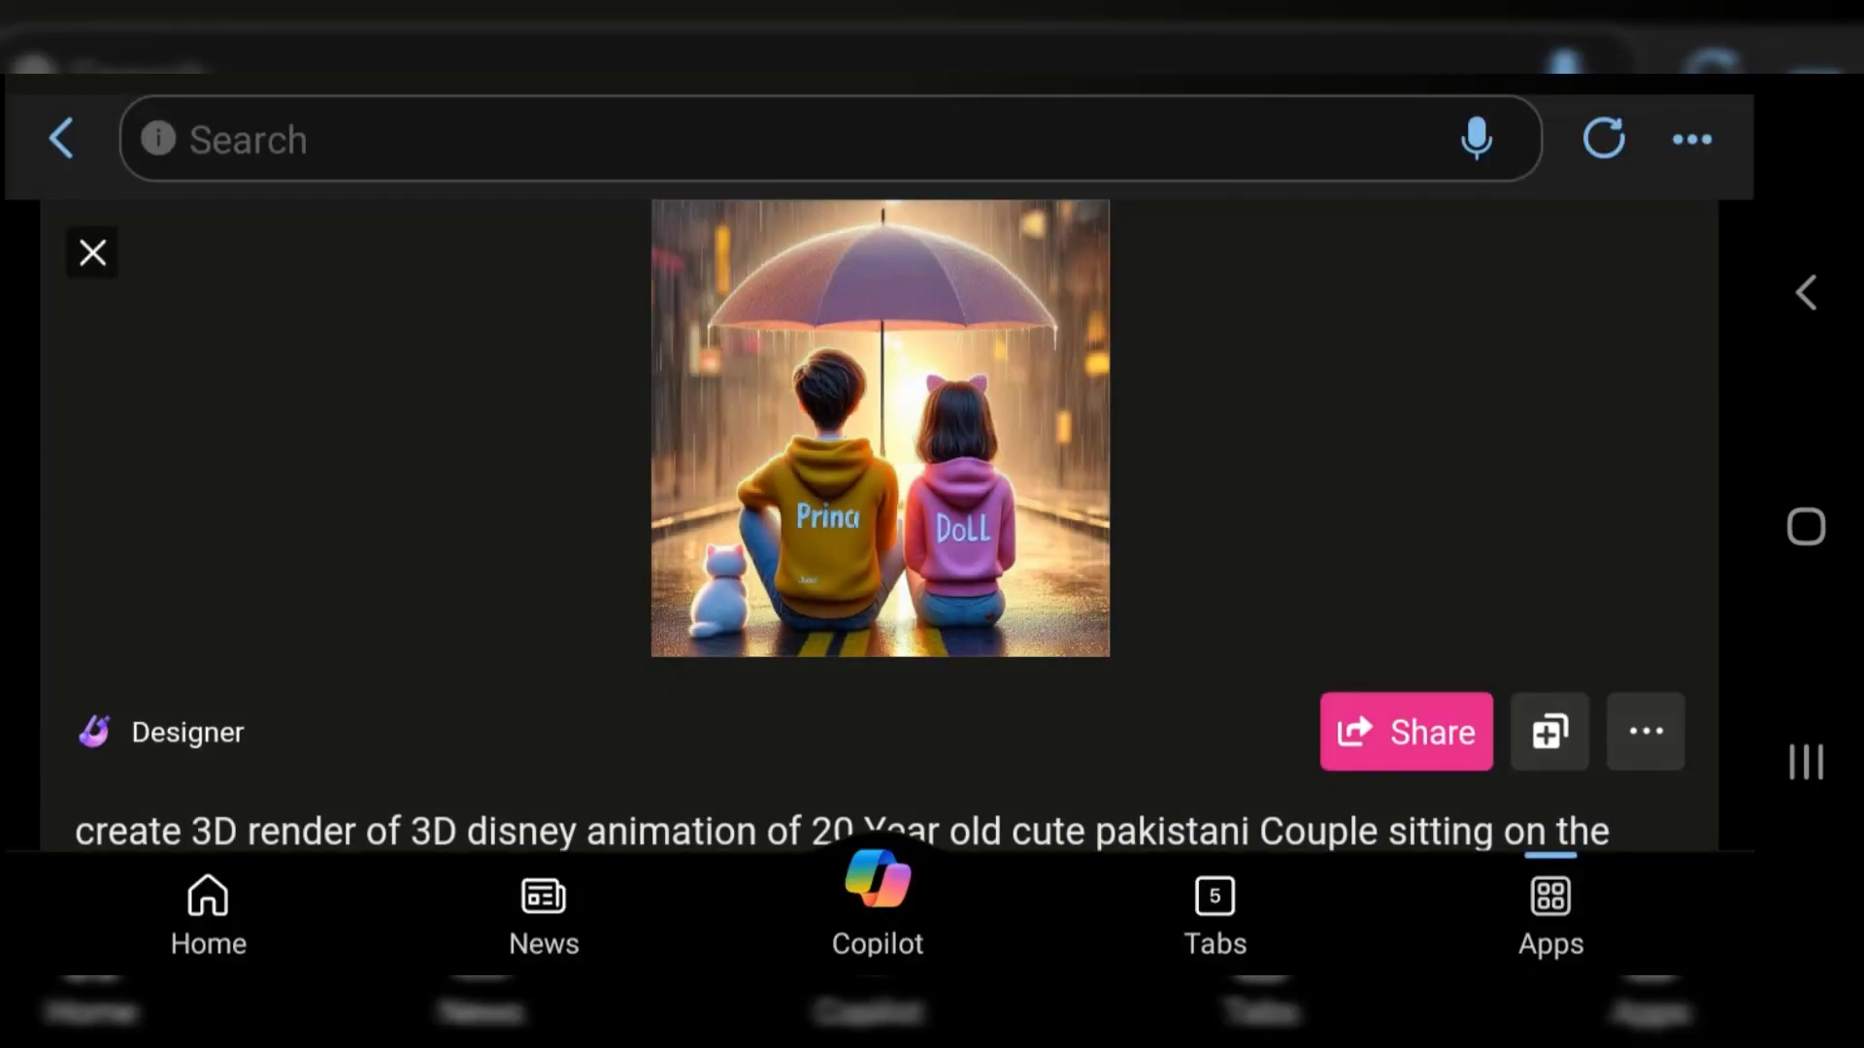
click(1646, 732)
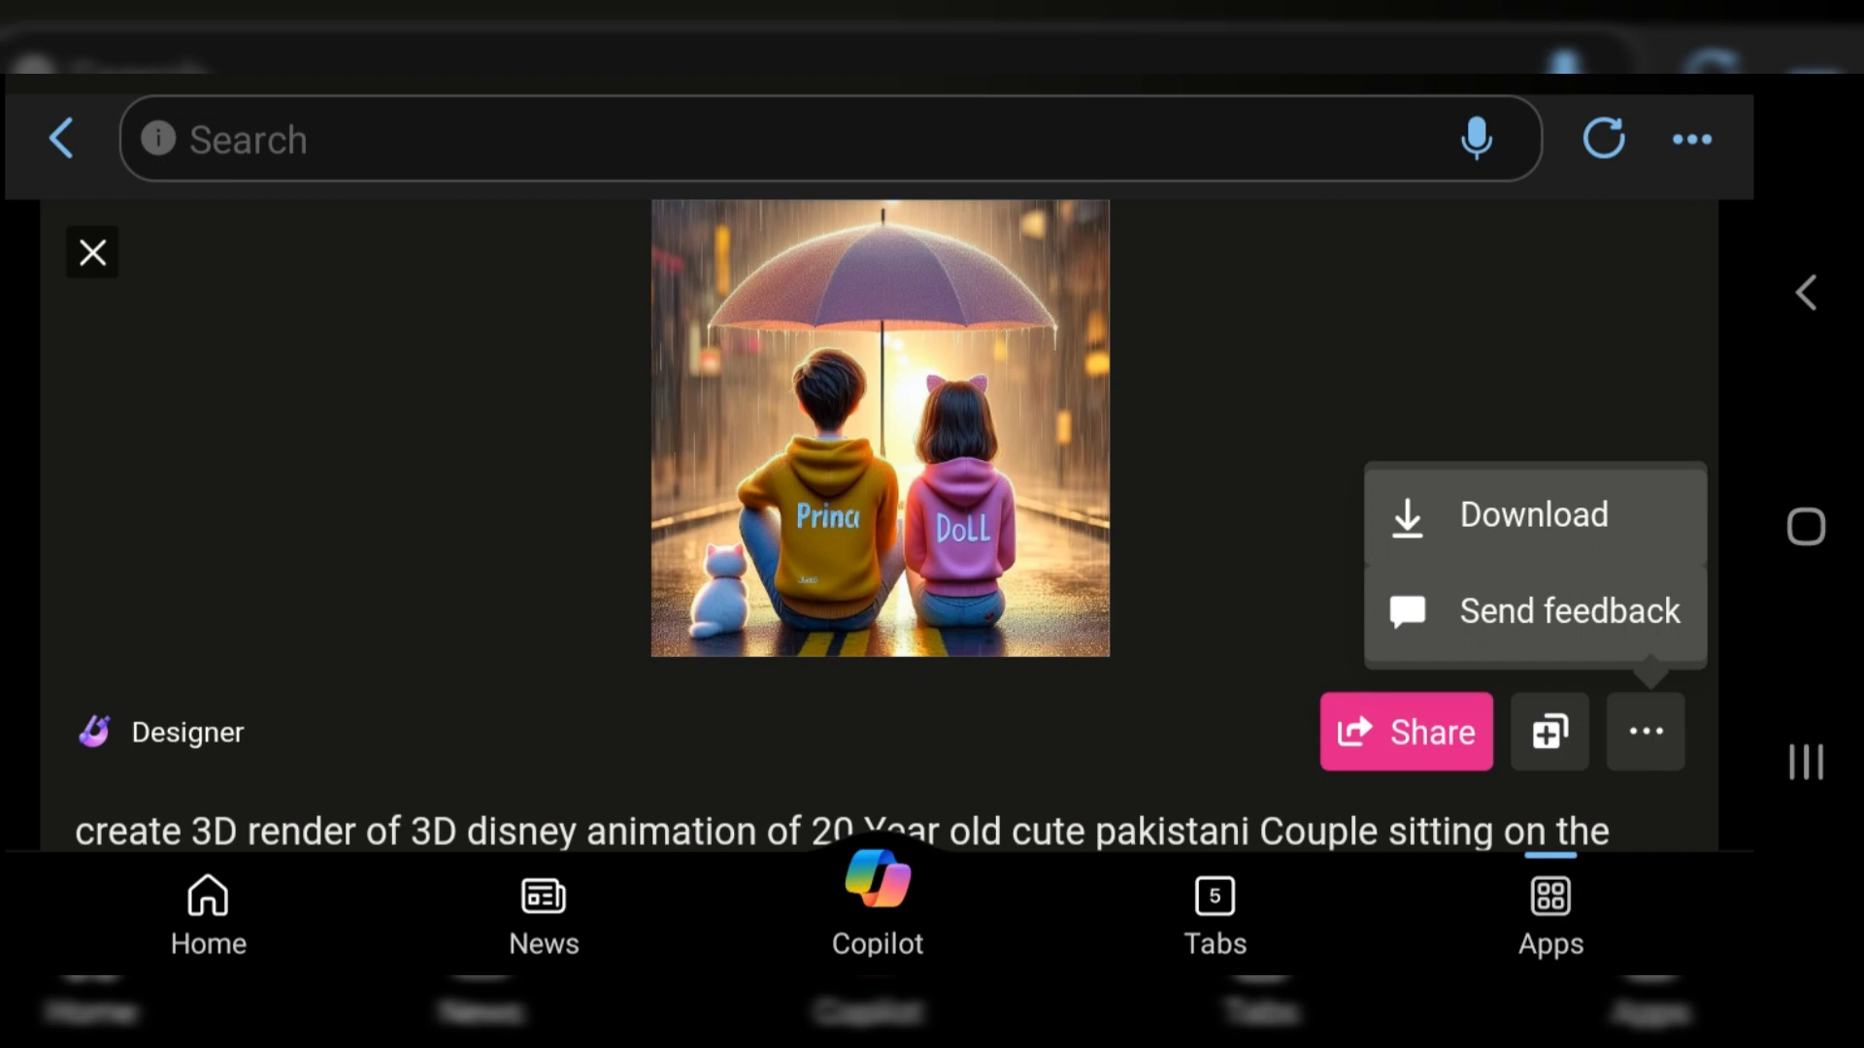
click(1533, 513)
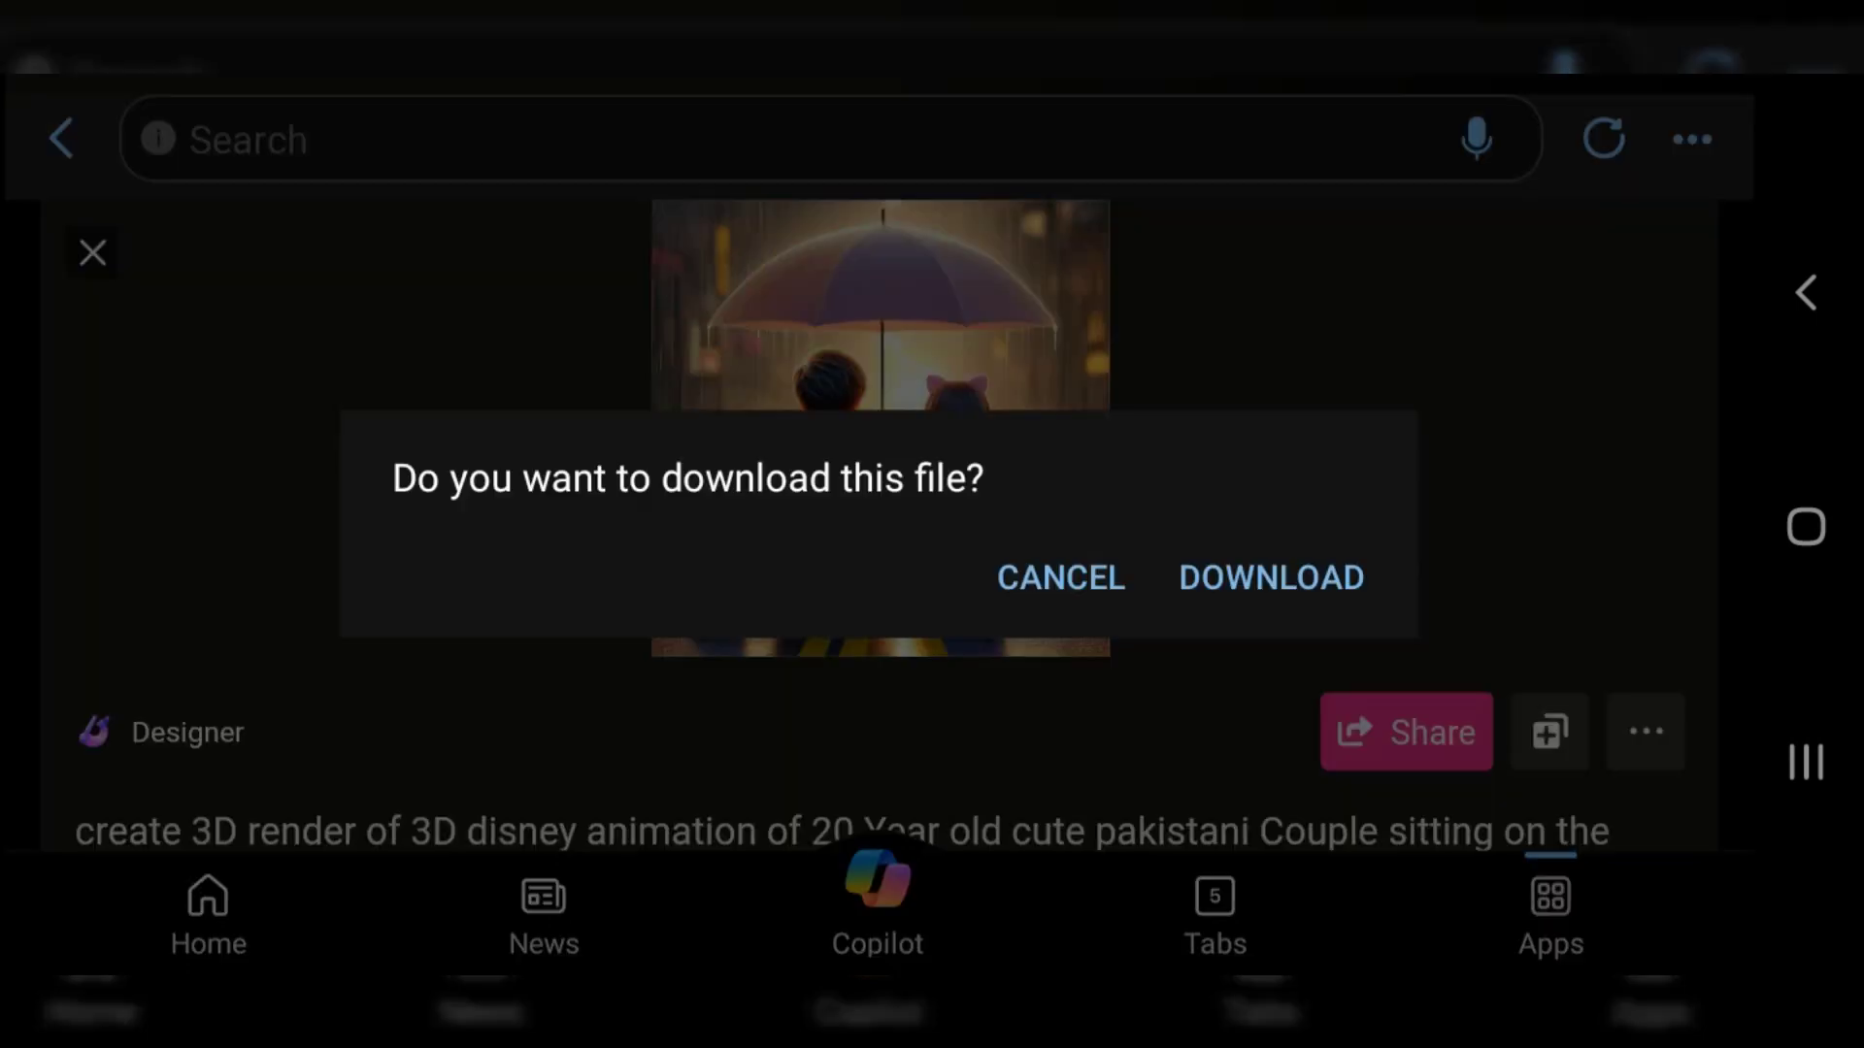
click(1271, 578)
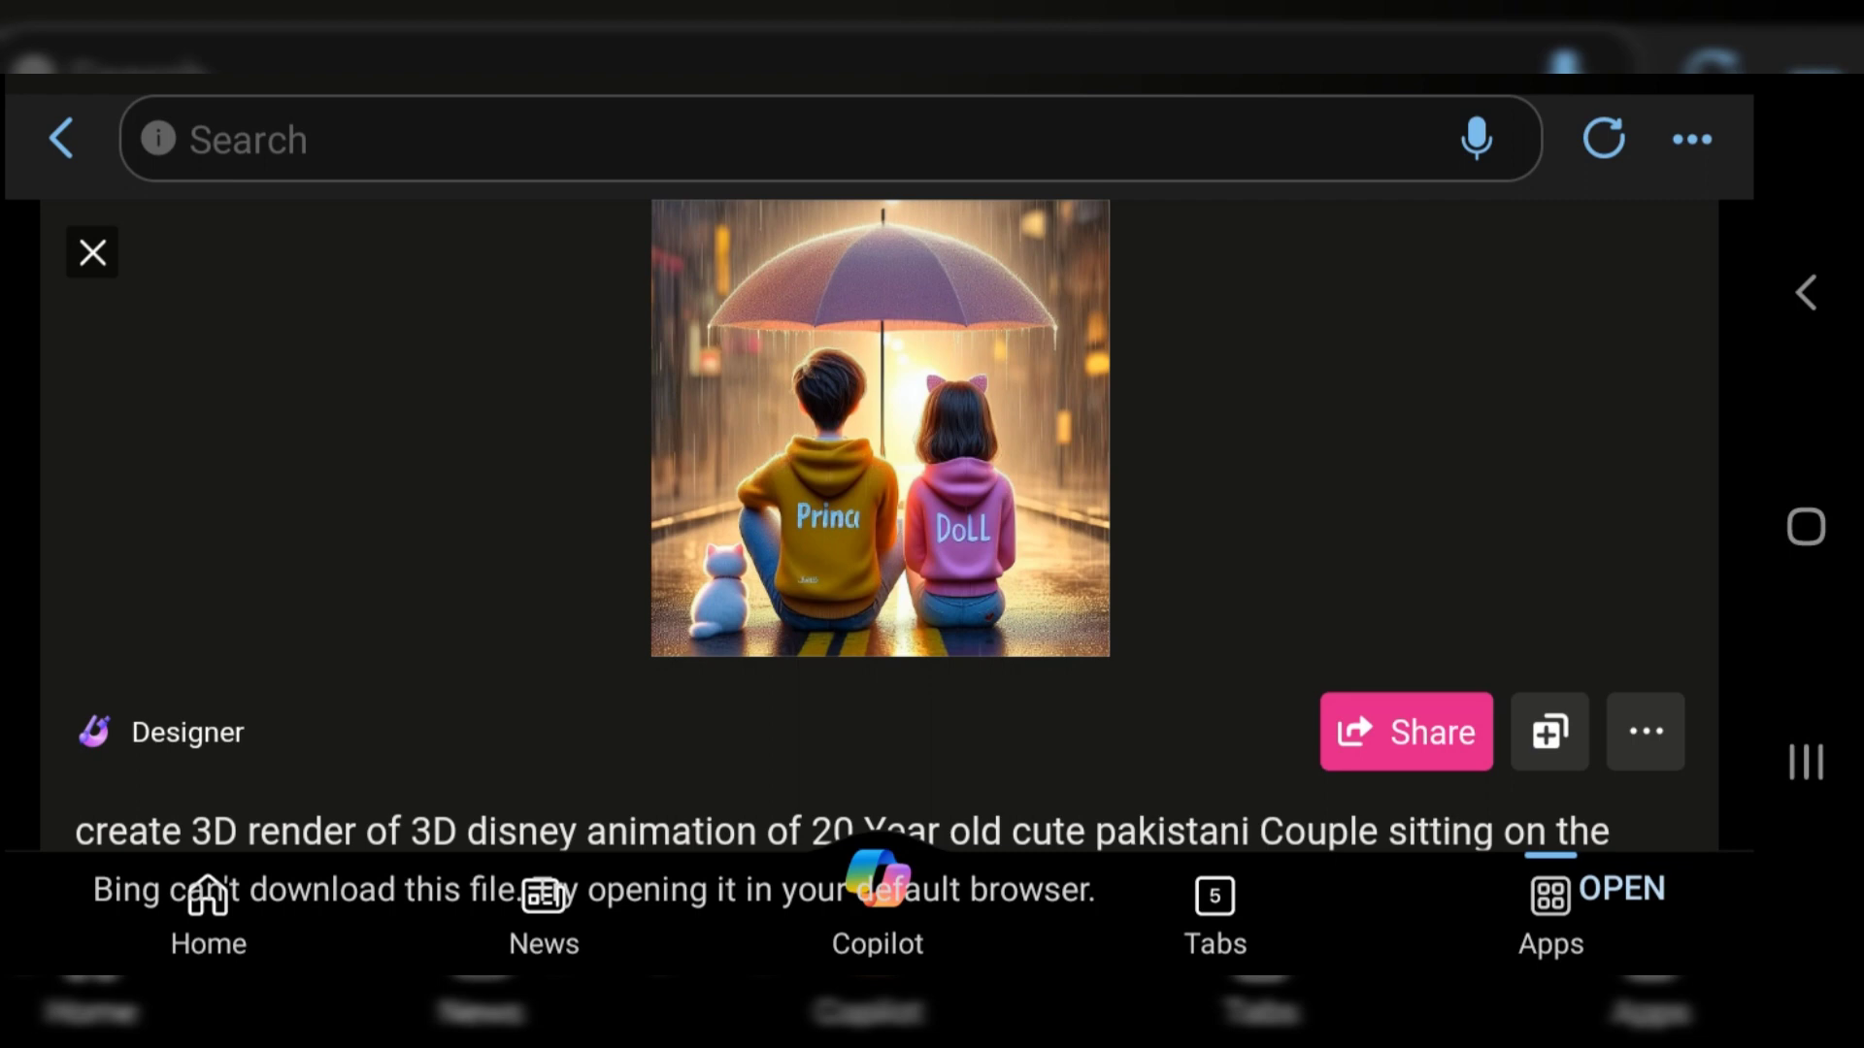
- Close the full-size image and return to the prompt in the gallery
click(91, 252)
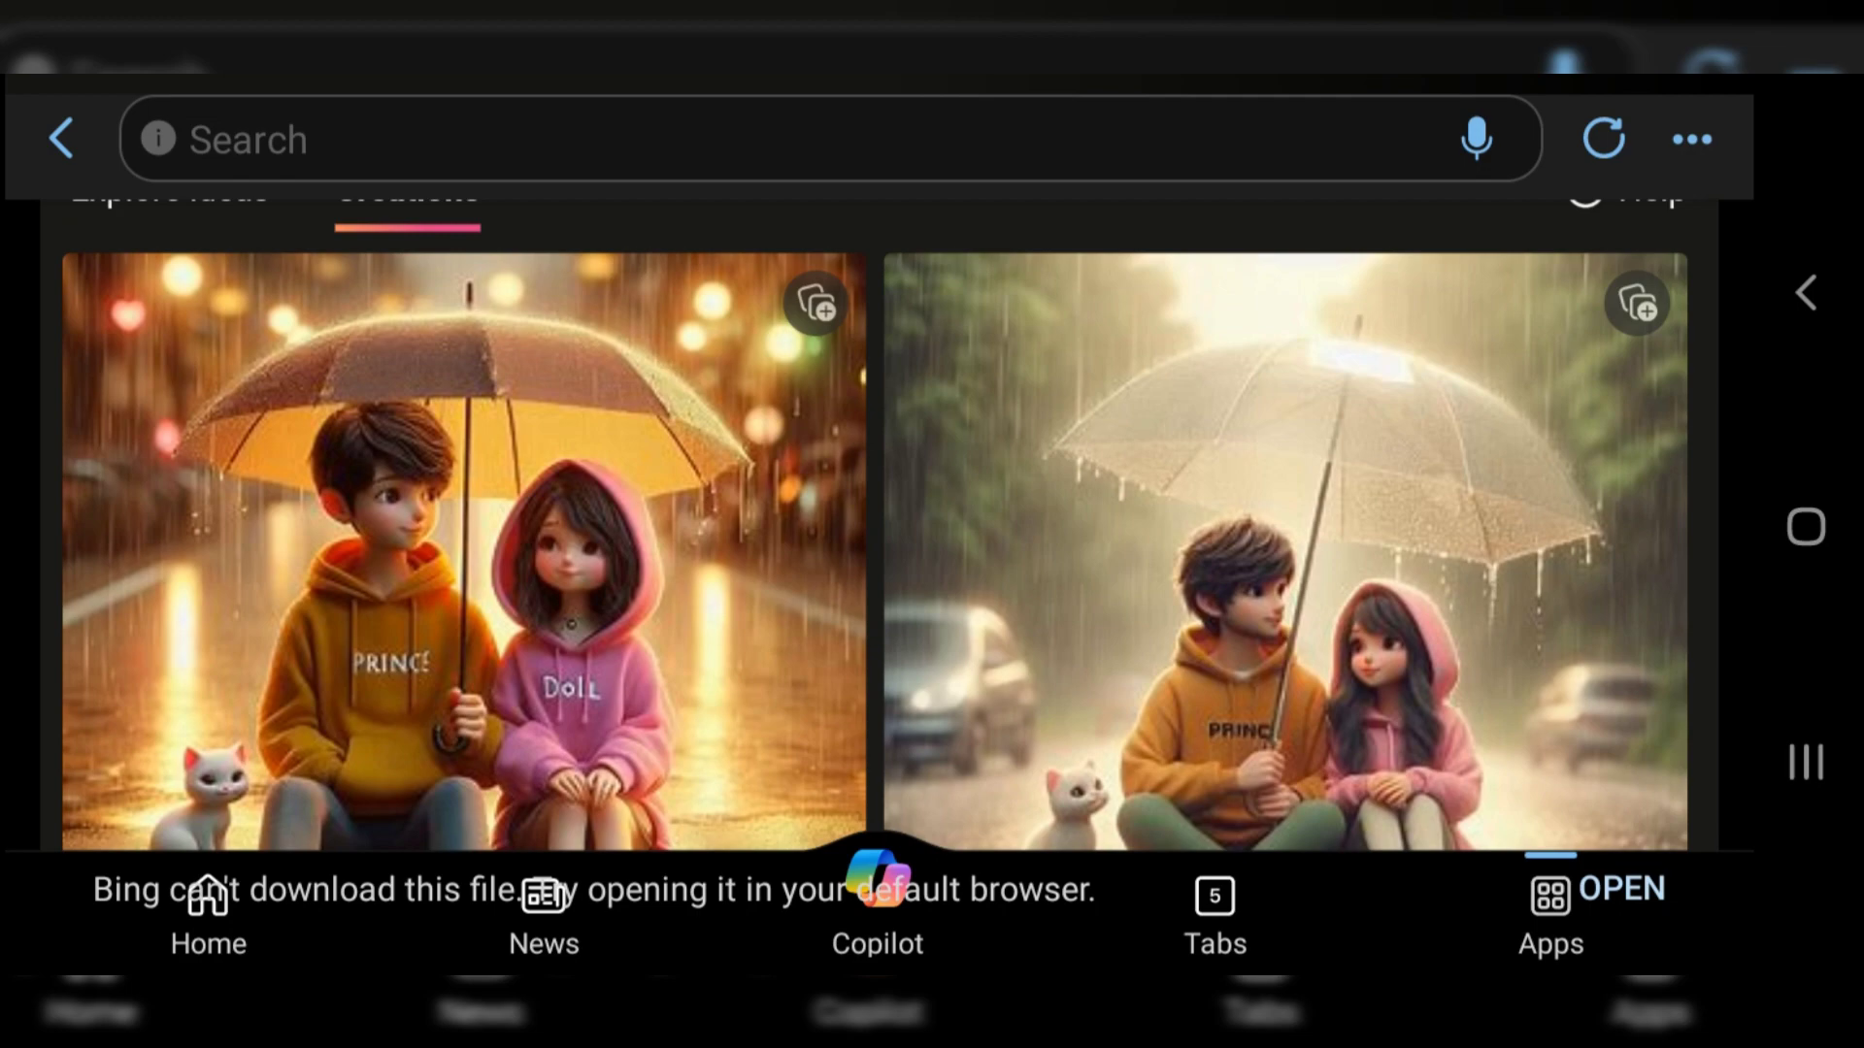
scroll(873, 524, up, 6)
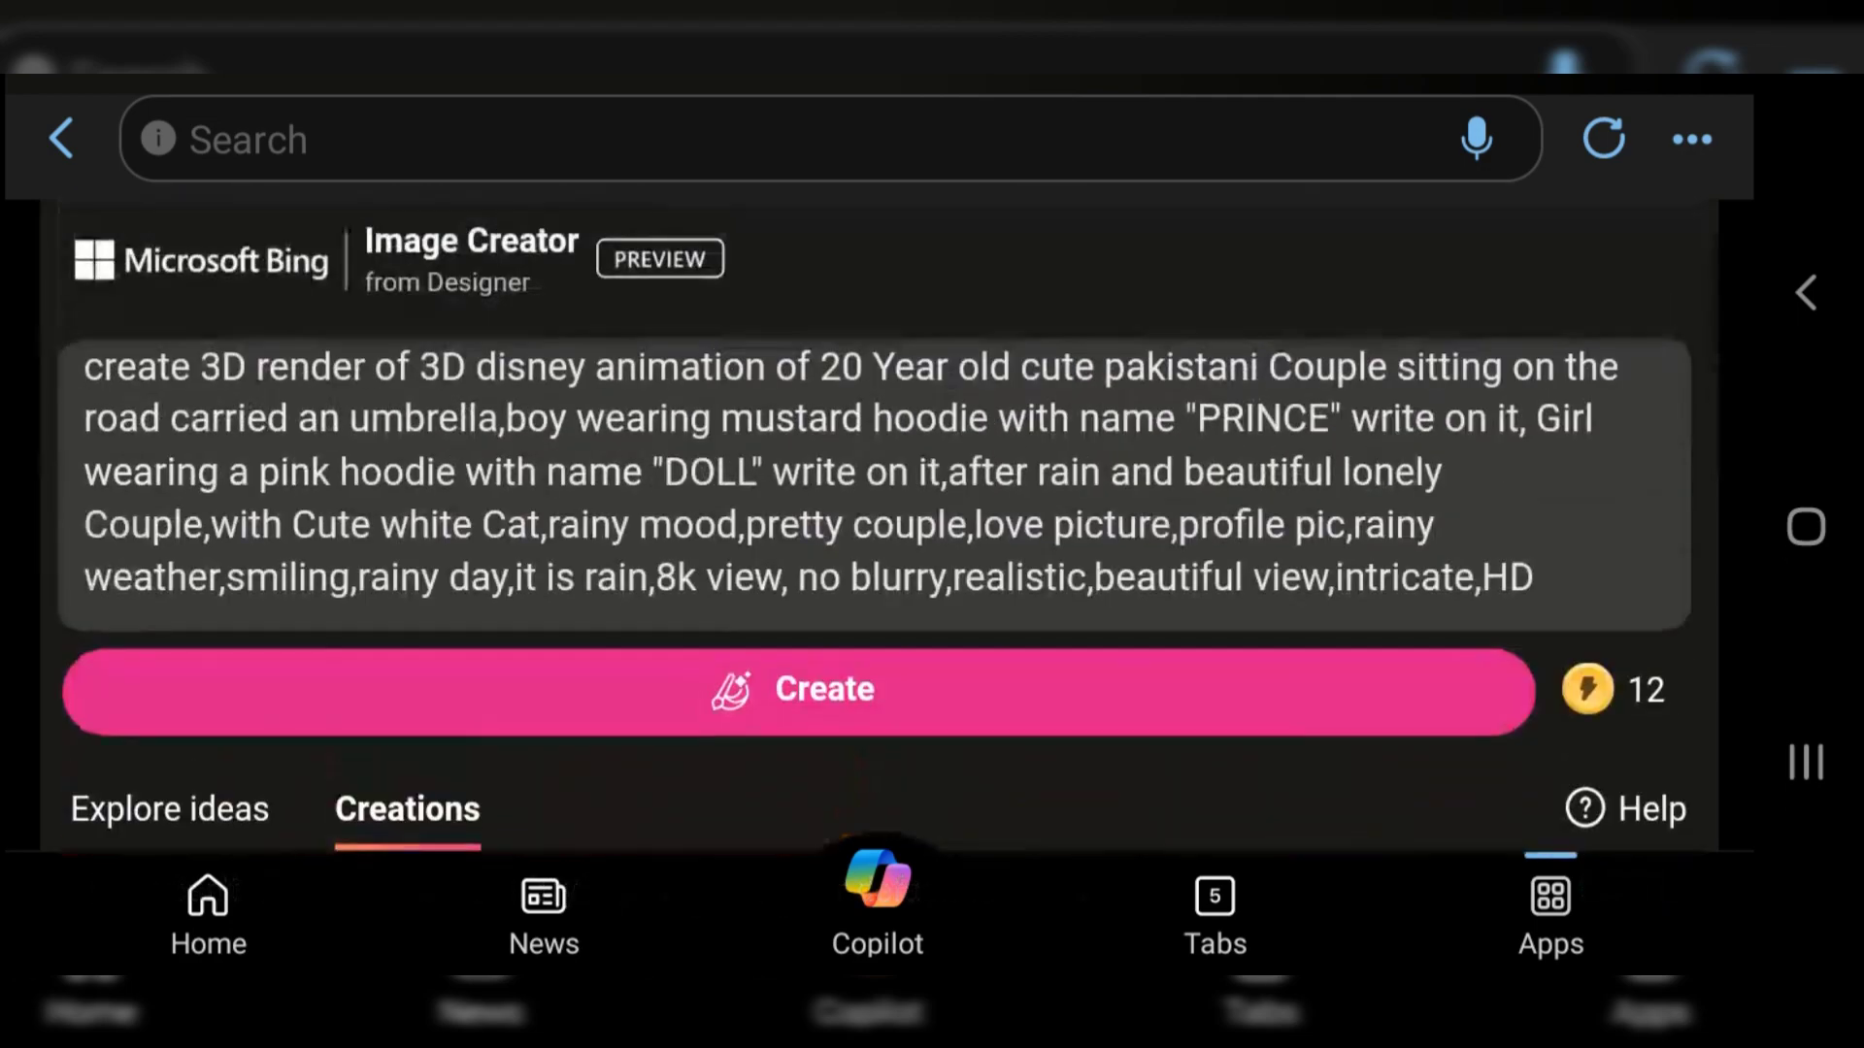
scroll(874, 524, down, 2)
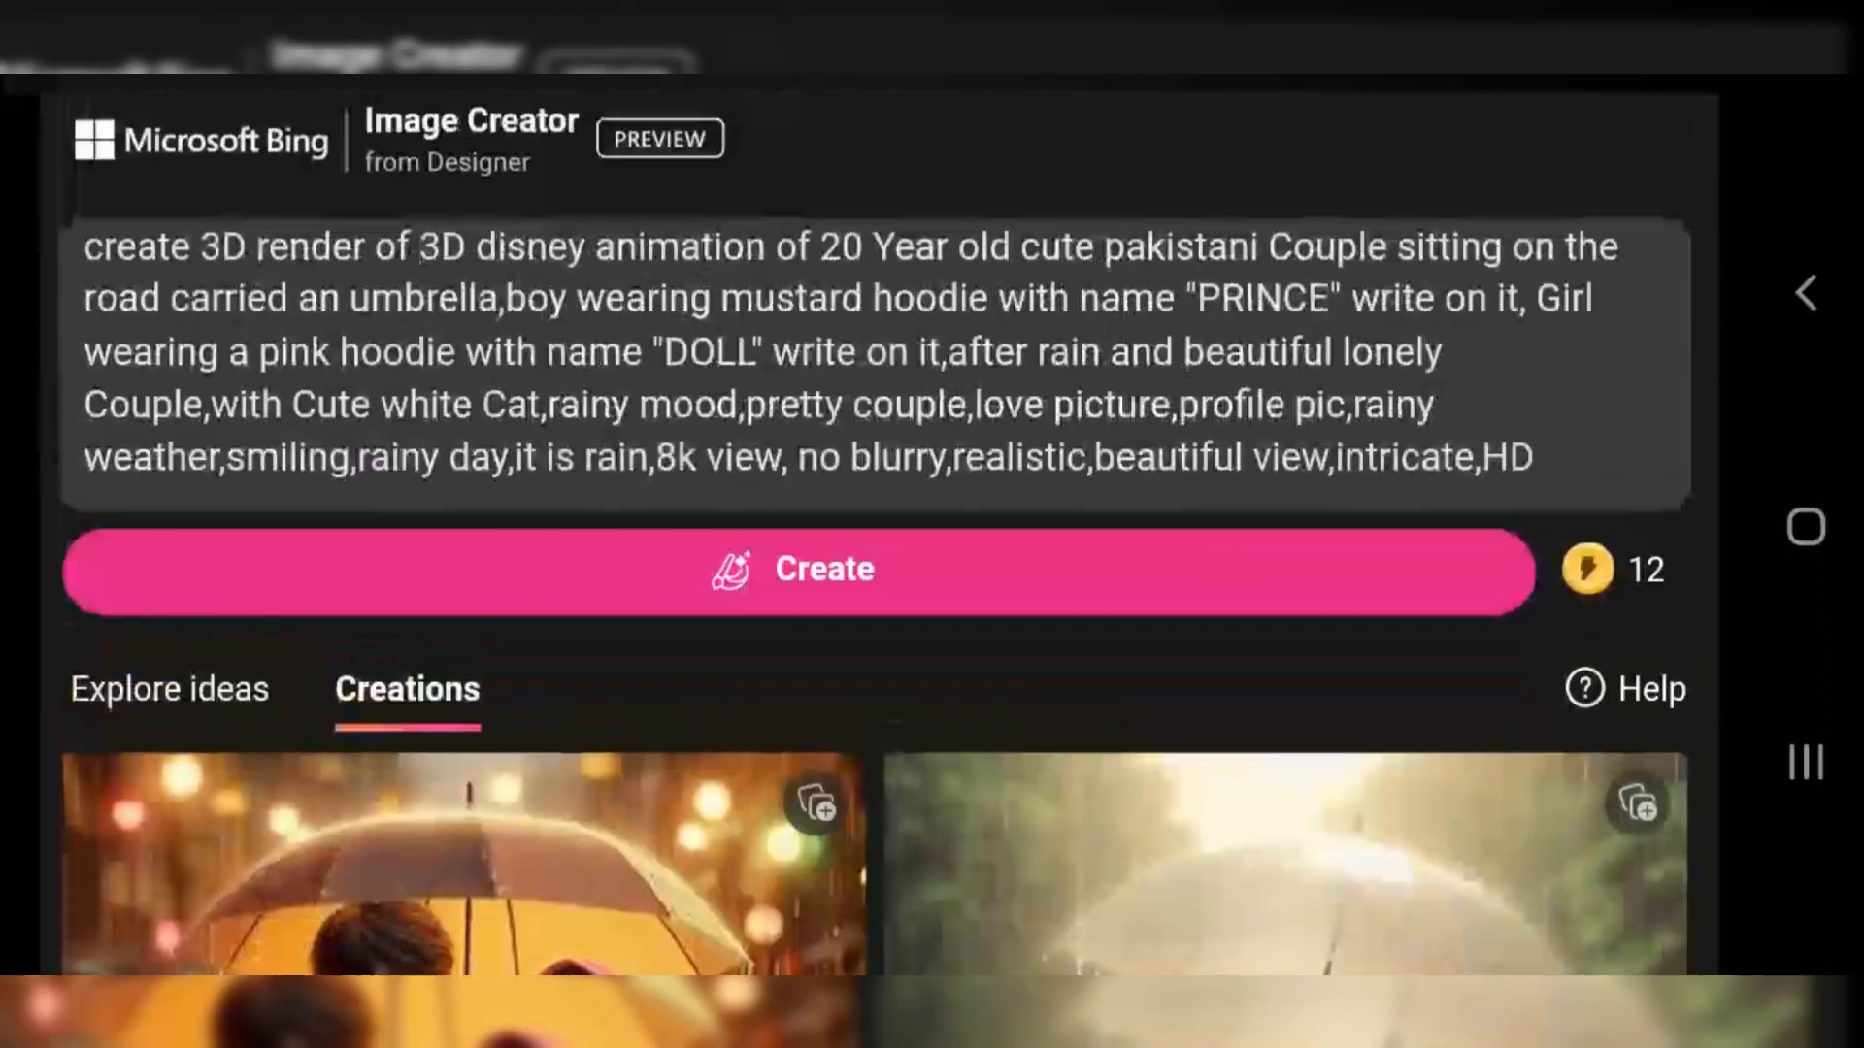
scroll(875, 525, up, 1)
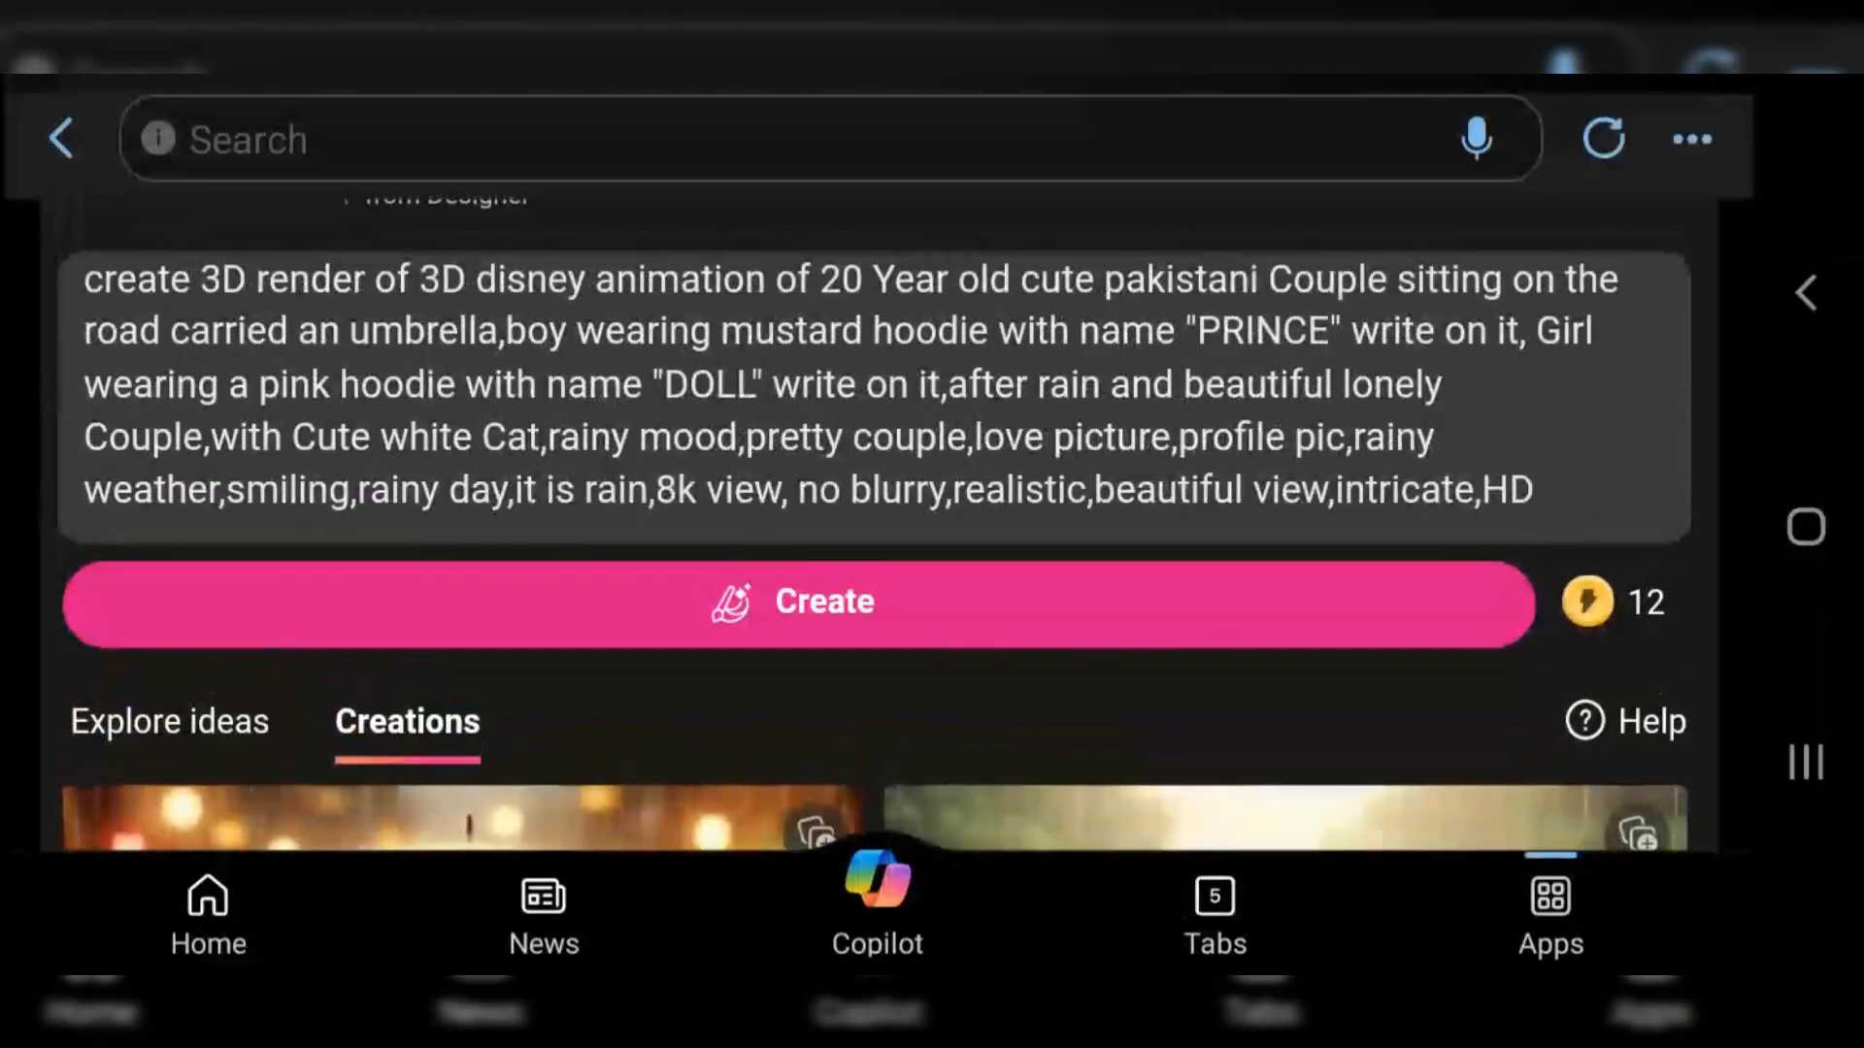
- Regenerate the prompt for new pink-umbrella couple images, leaving 11 boosts
click(825, 602)
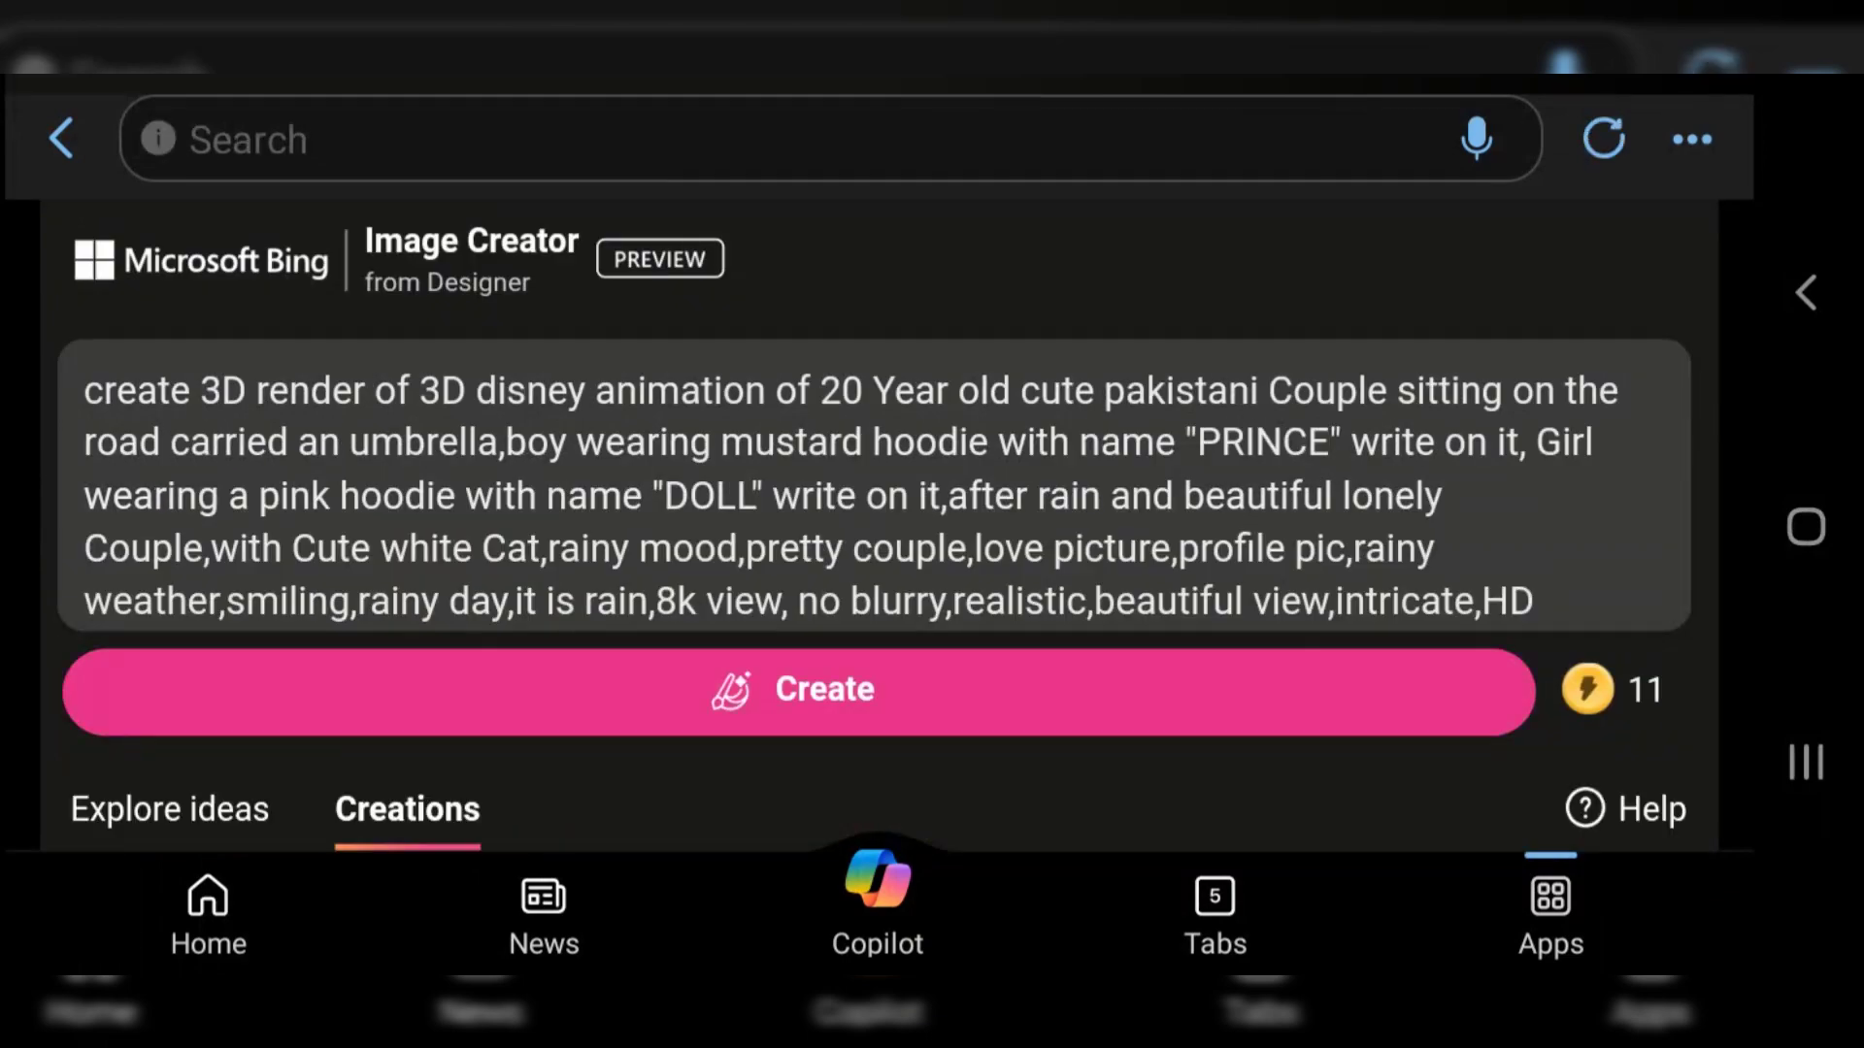
scroll(873, 524, down, 3)
scroll(874, 524, down, 10)
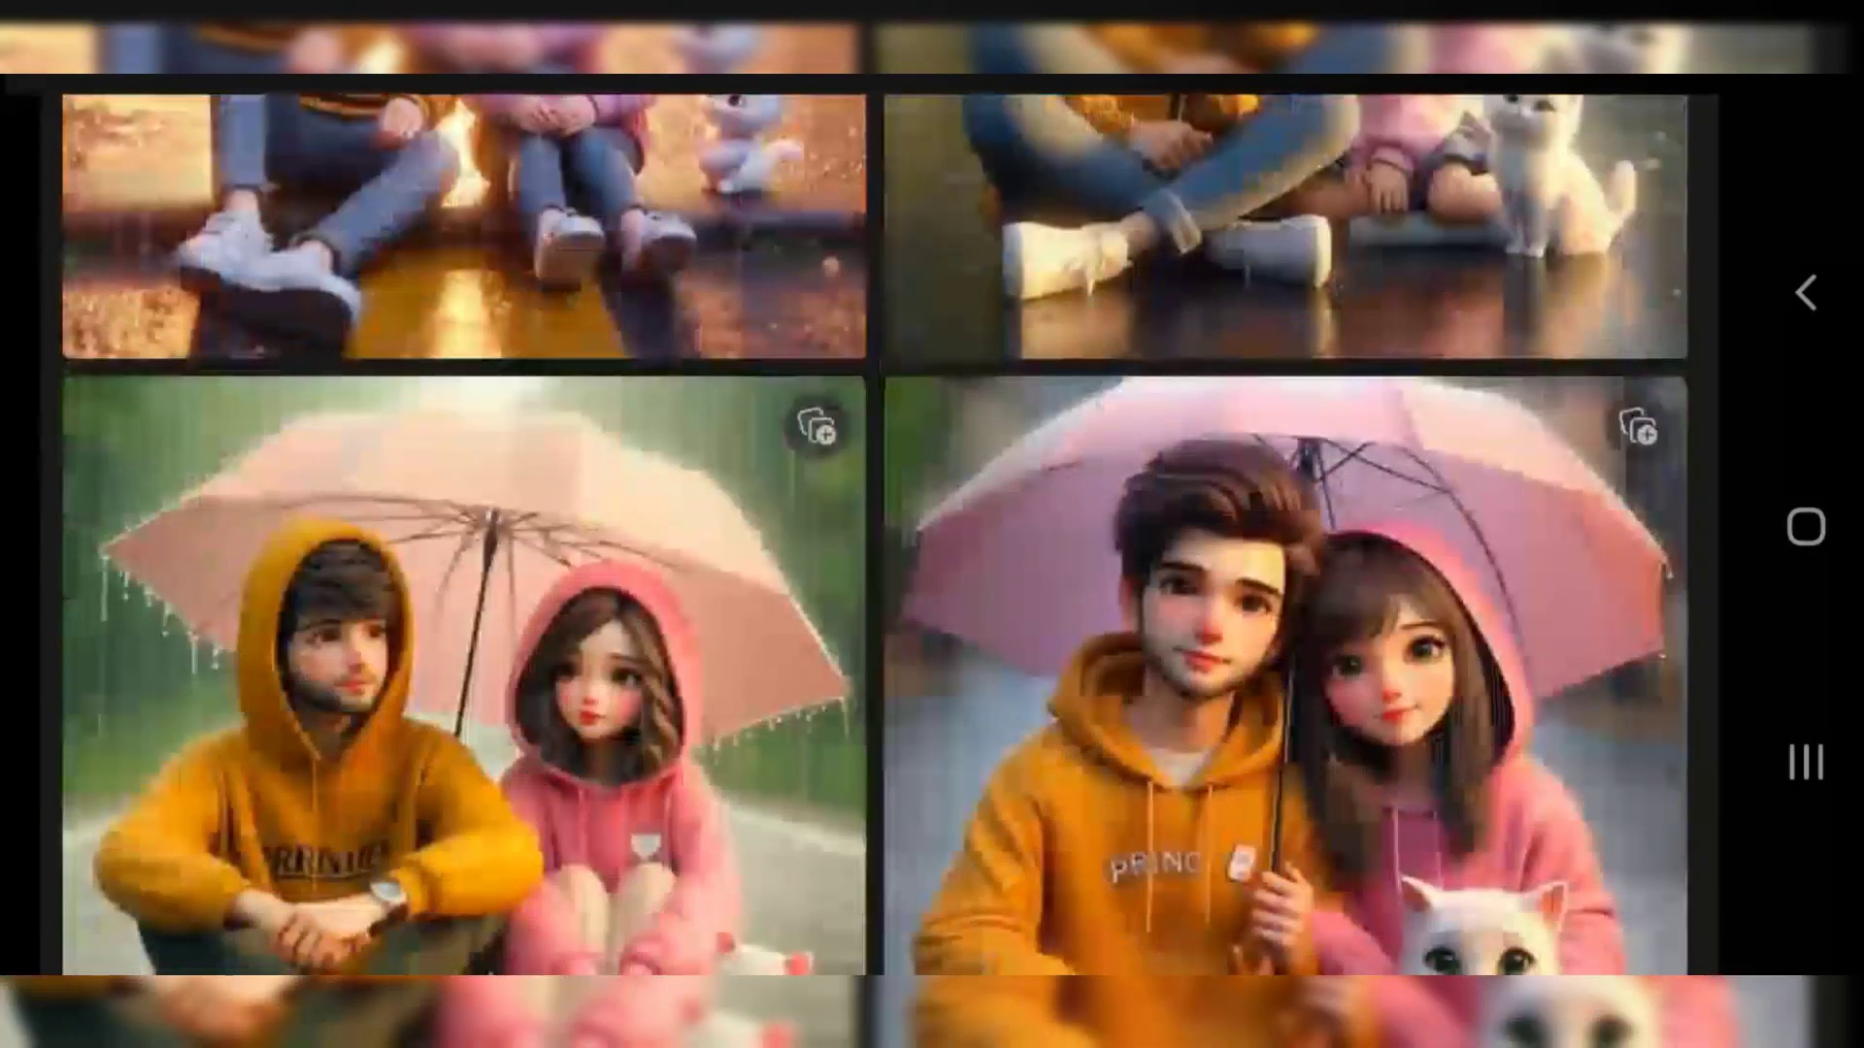
scroll(875, 525, up, 1)
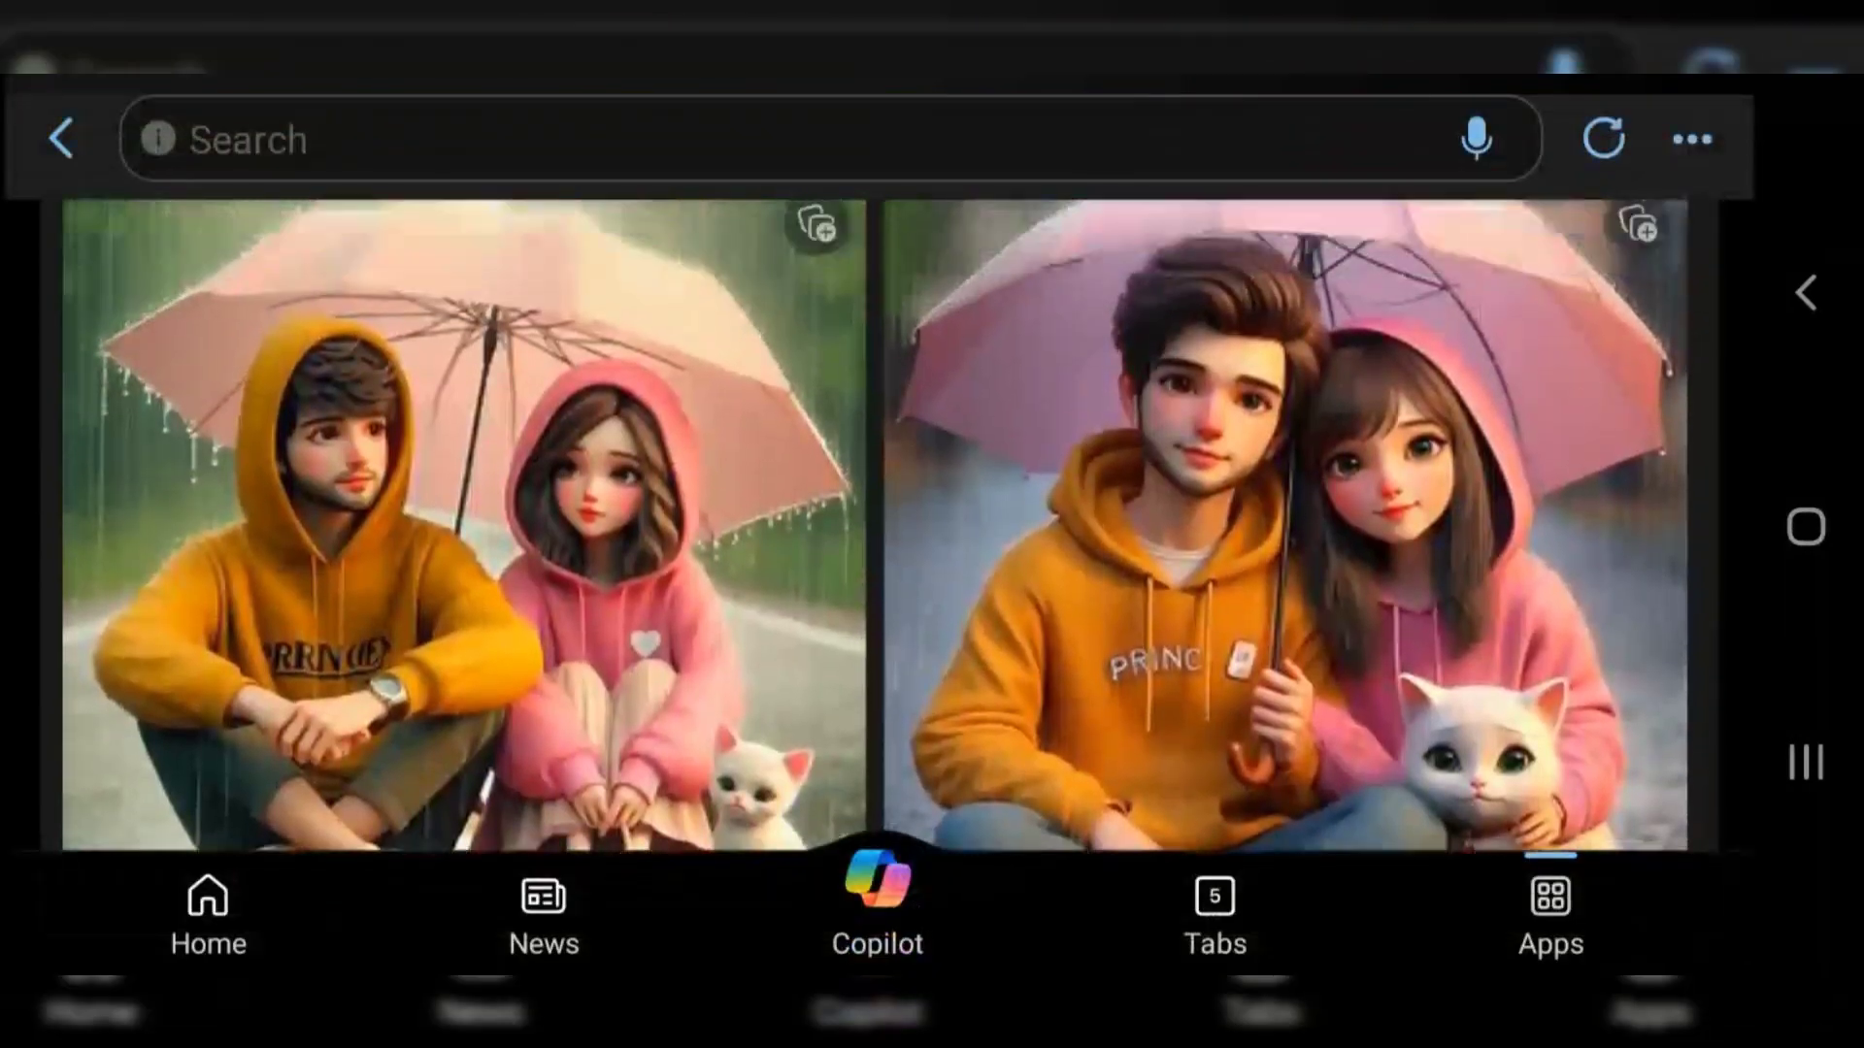
scroll(875, 524, up, 2)
scroll(875, 524, up, 3)
scroll(875, 525, up, 4)
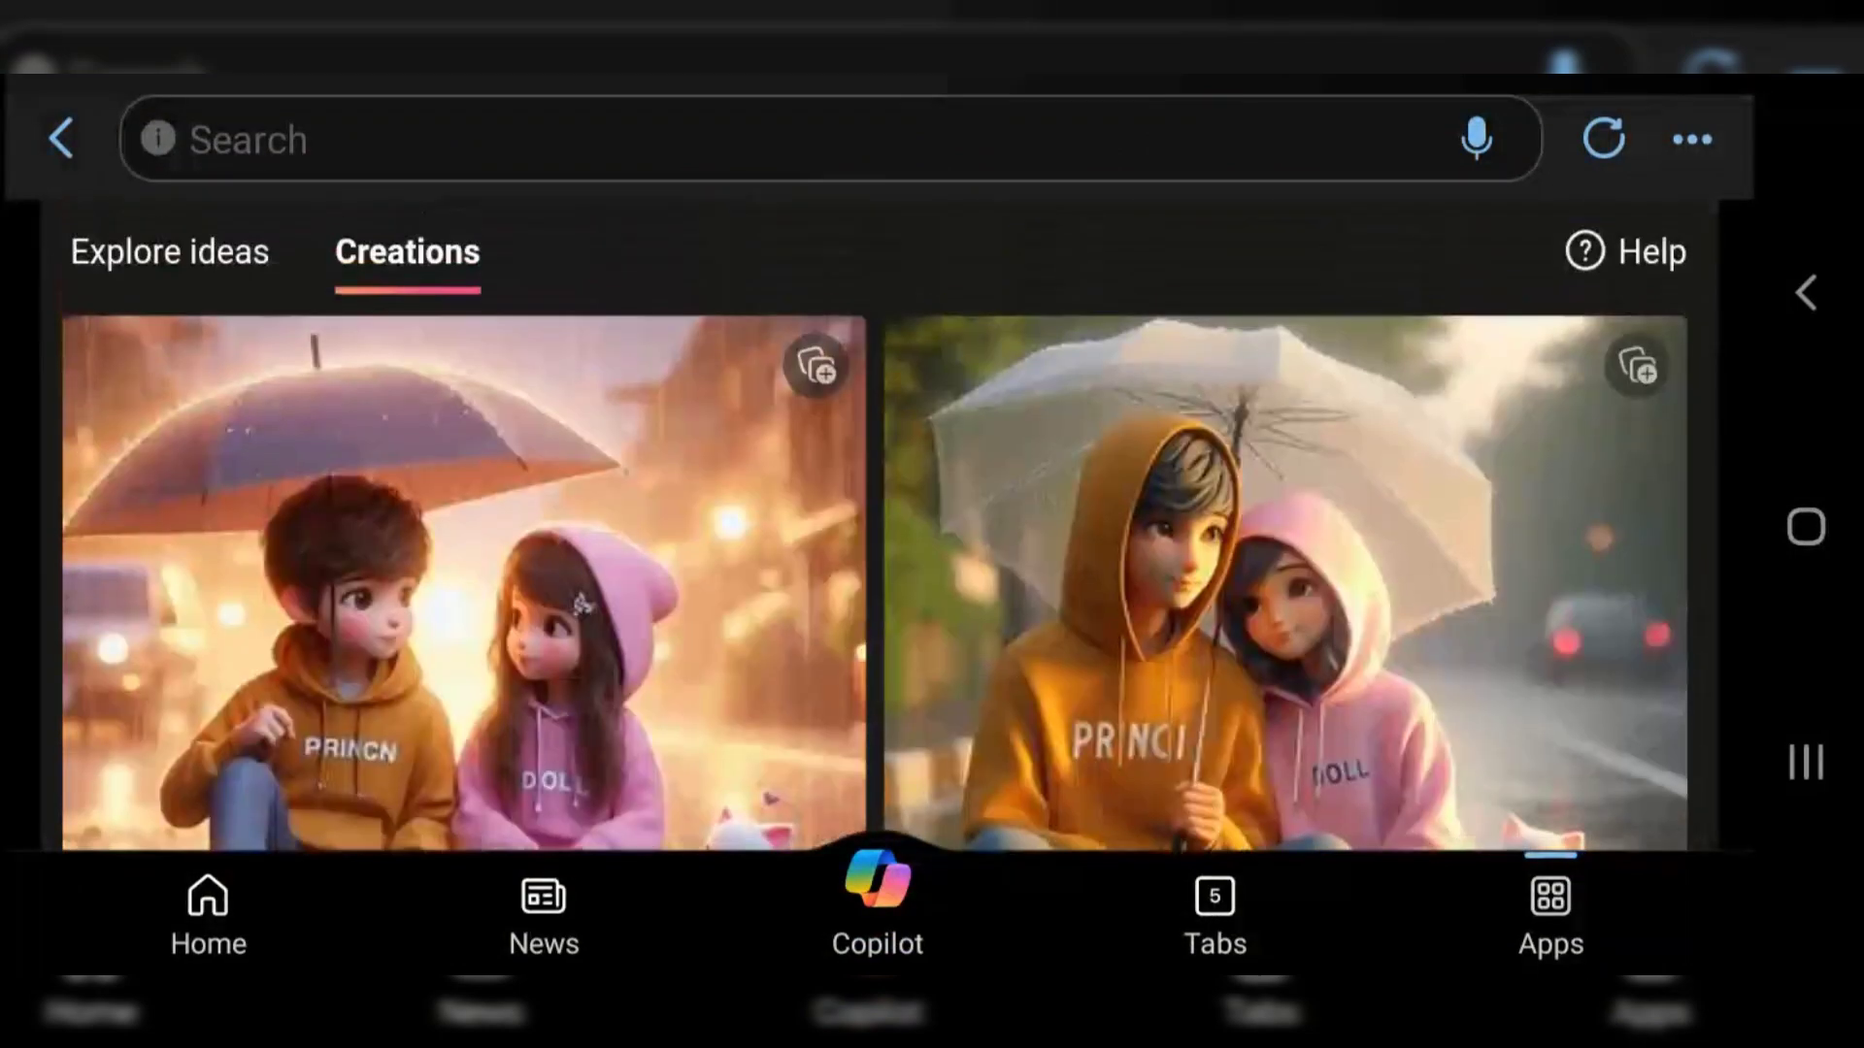
scroll(874, 524, down, 3)
scroll(873, 525, down, 3)
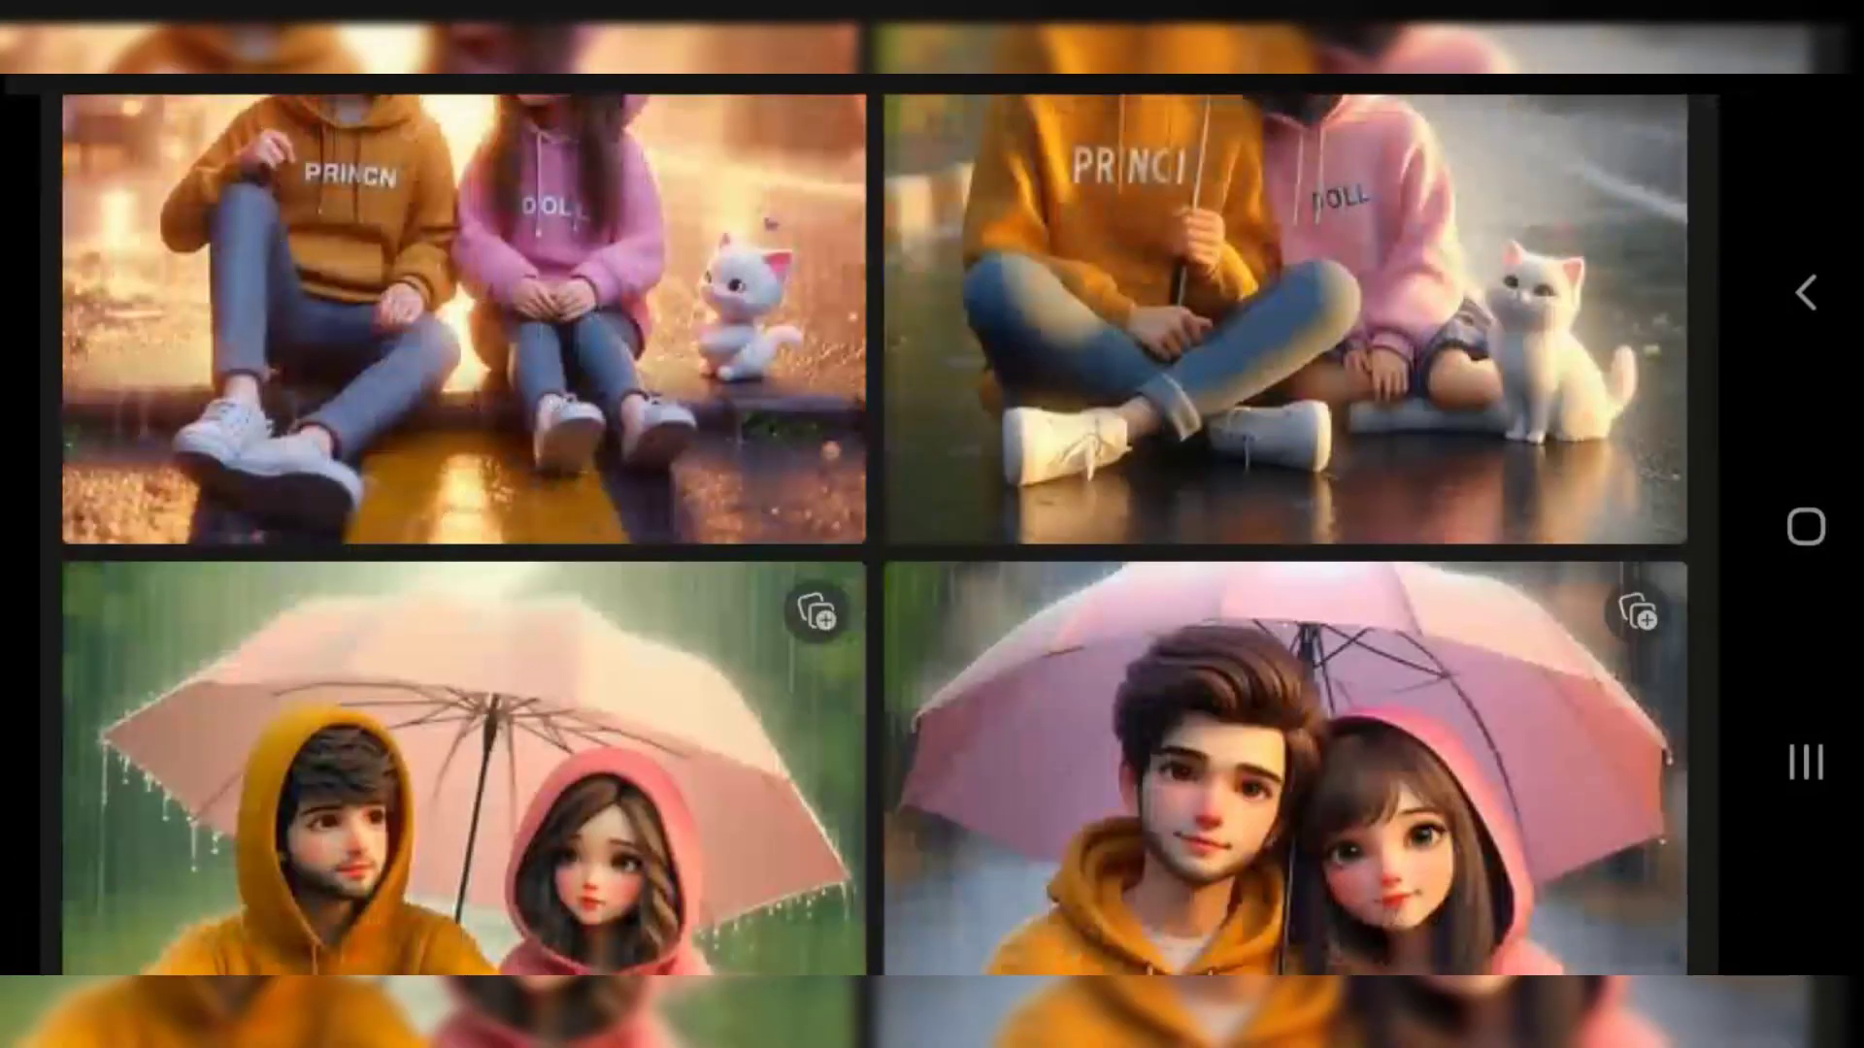
scroll(875, 525, down, 4)
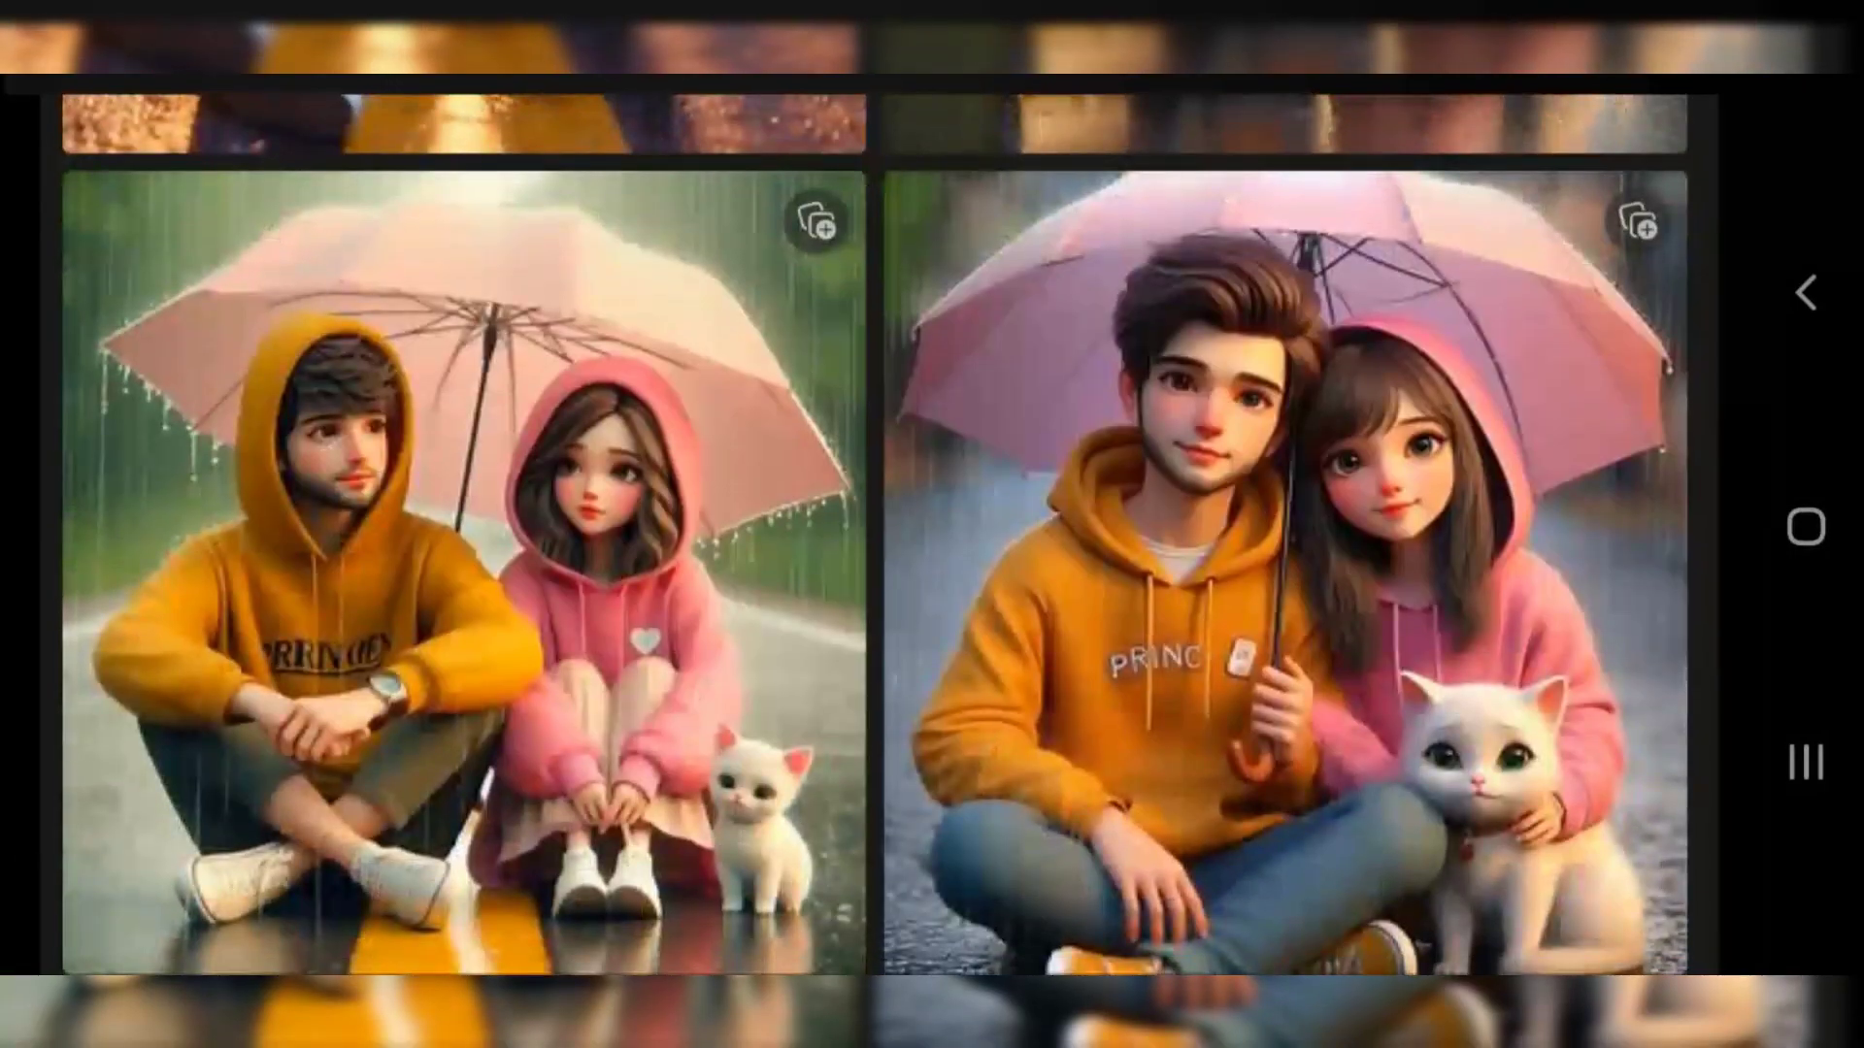
scroll(875, 524, up, 10)
scroll(874, 525, down, 3)
scroll(873, 525, down, 2)
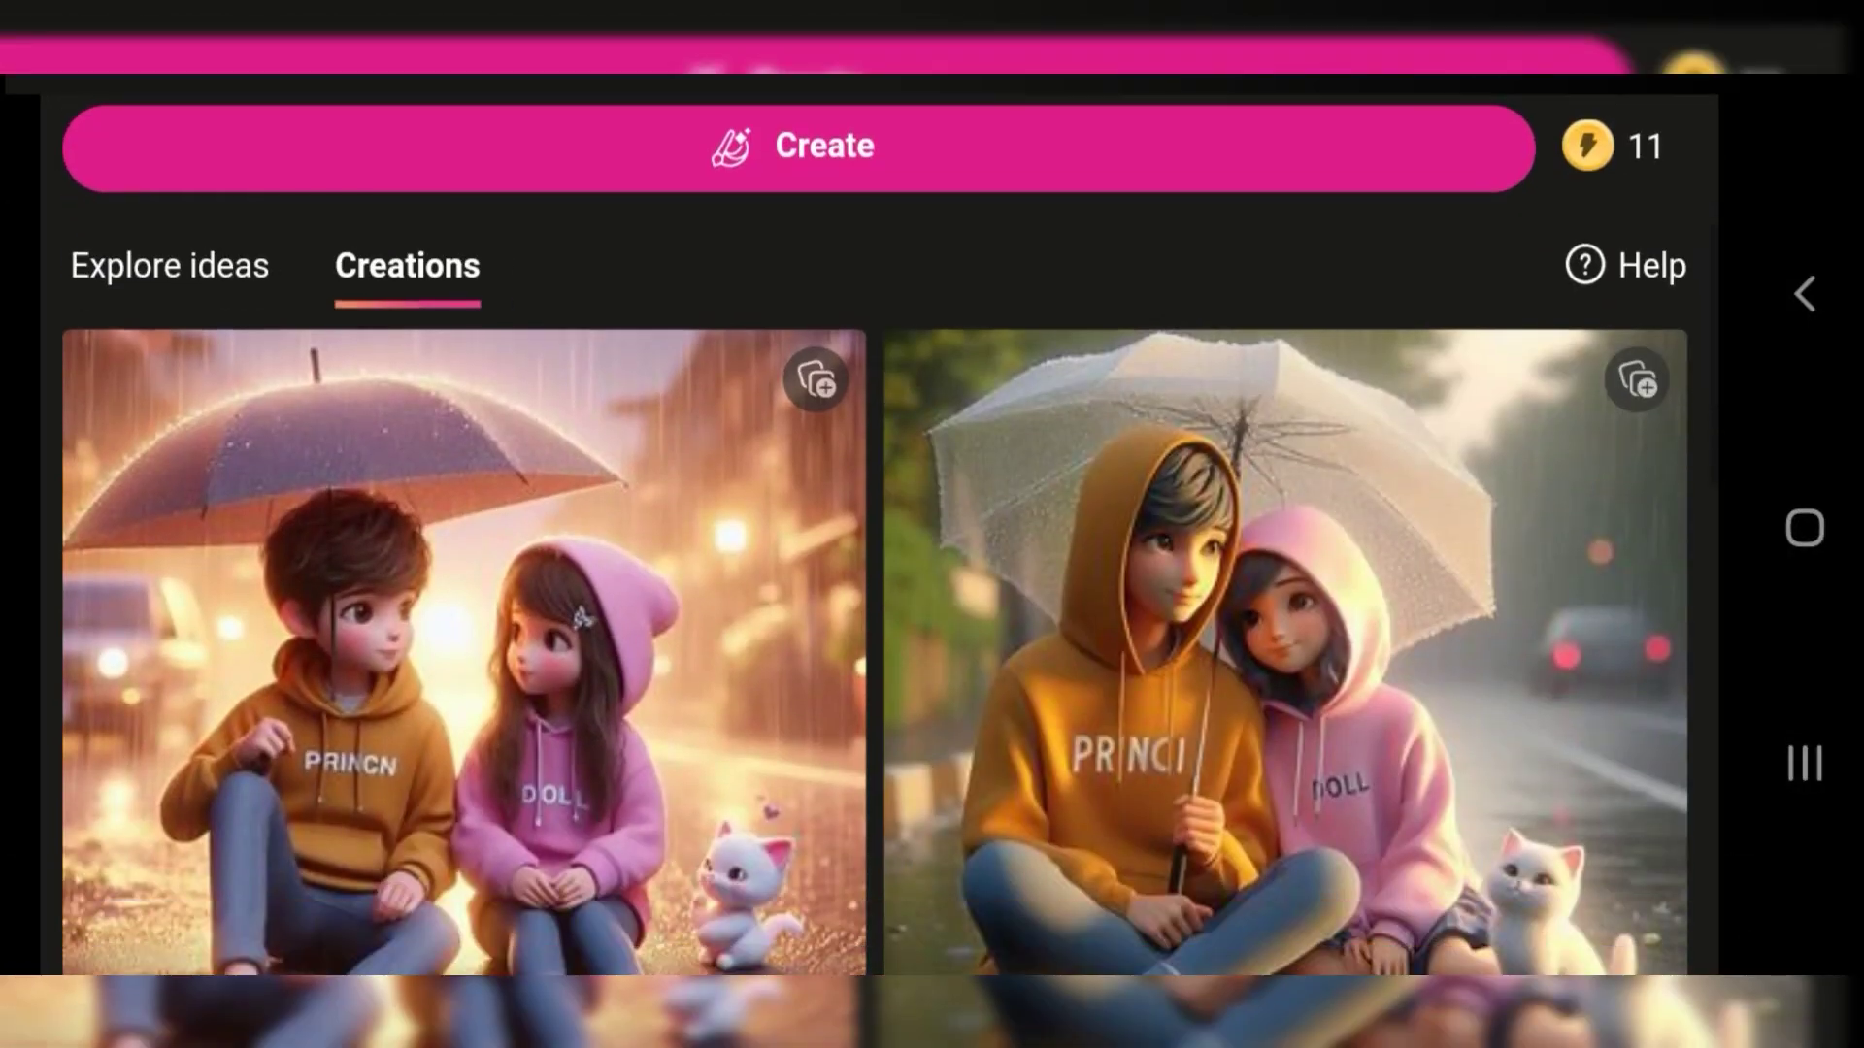
scroll(874, 525, down, 3)
scroll(874, 534, down, 3)
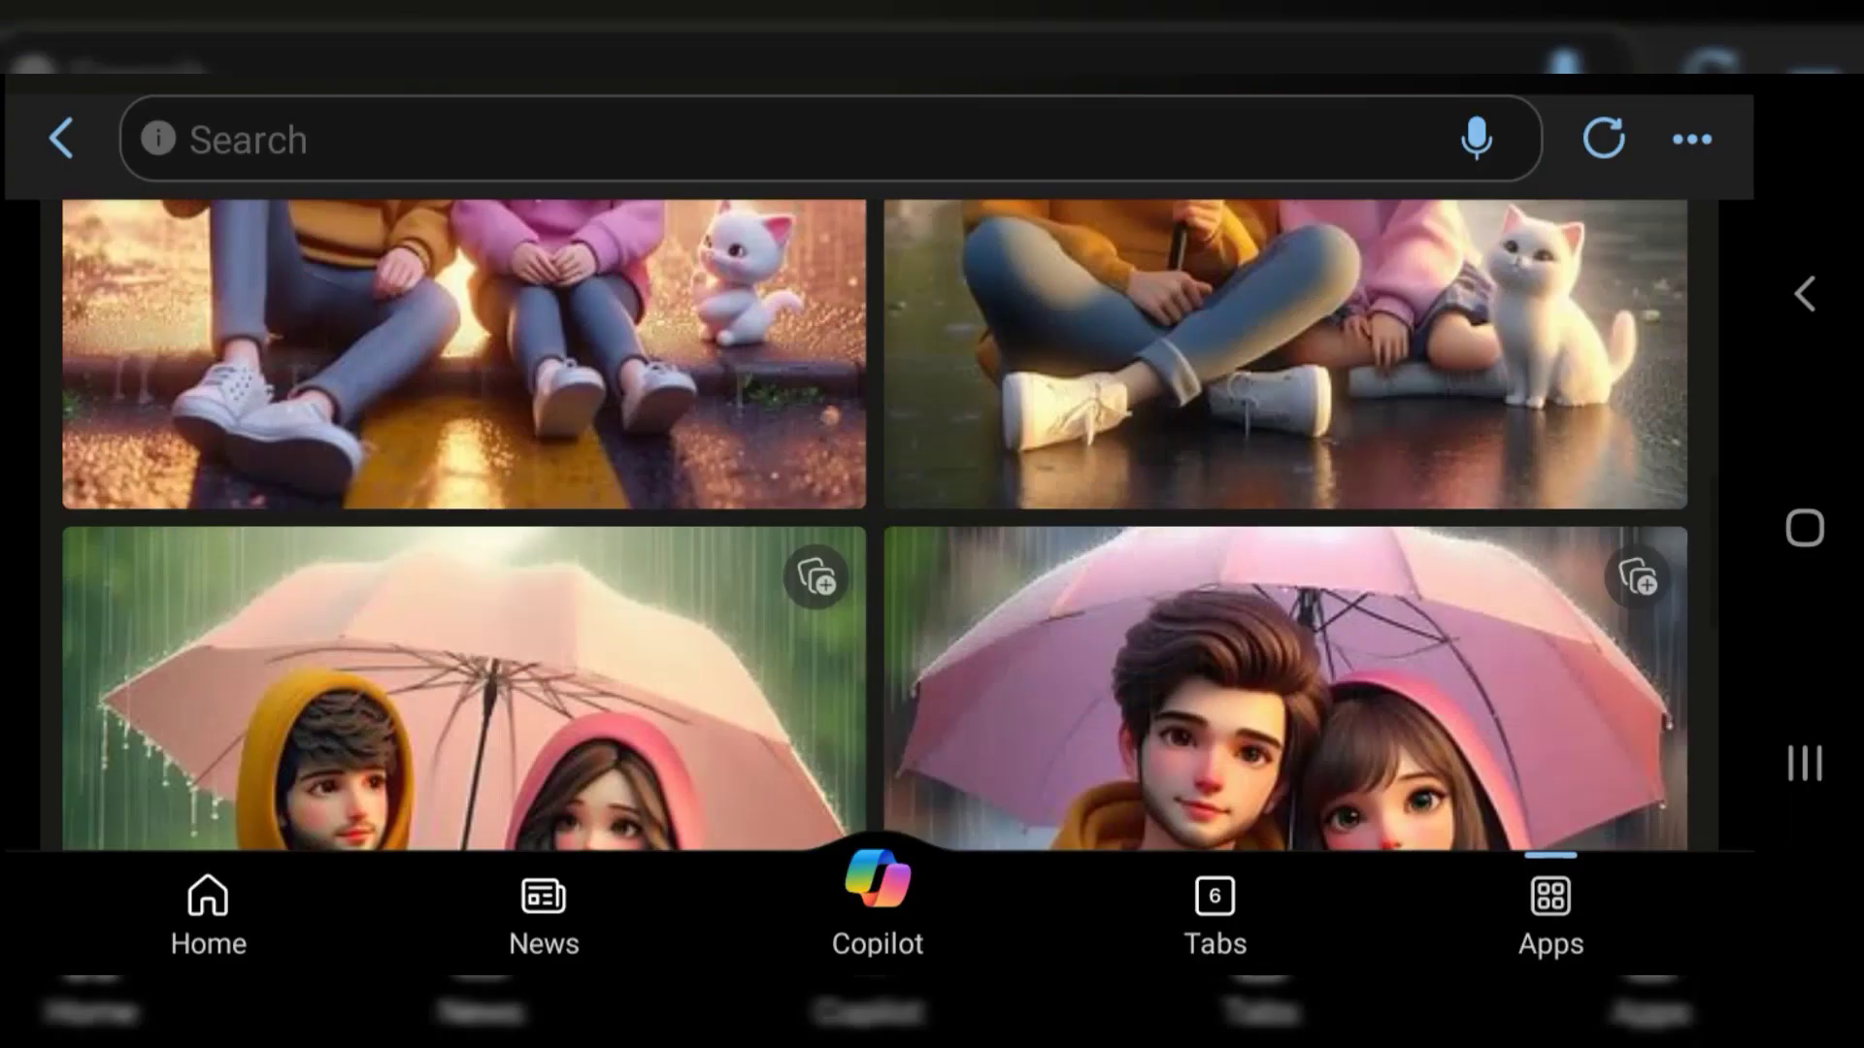
scroll(874, 525, up, 5)
- Change the boy's hoodie colour in the prompt from mustard to white
click(872, 420)
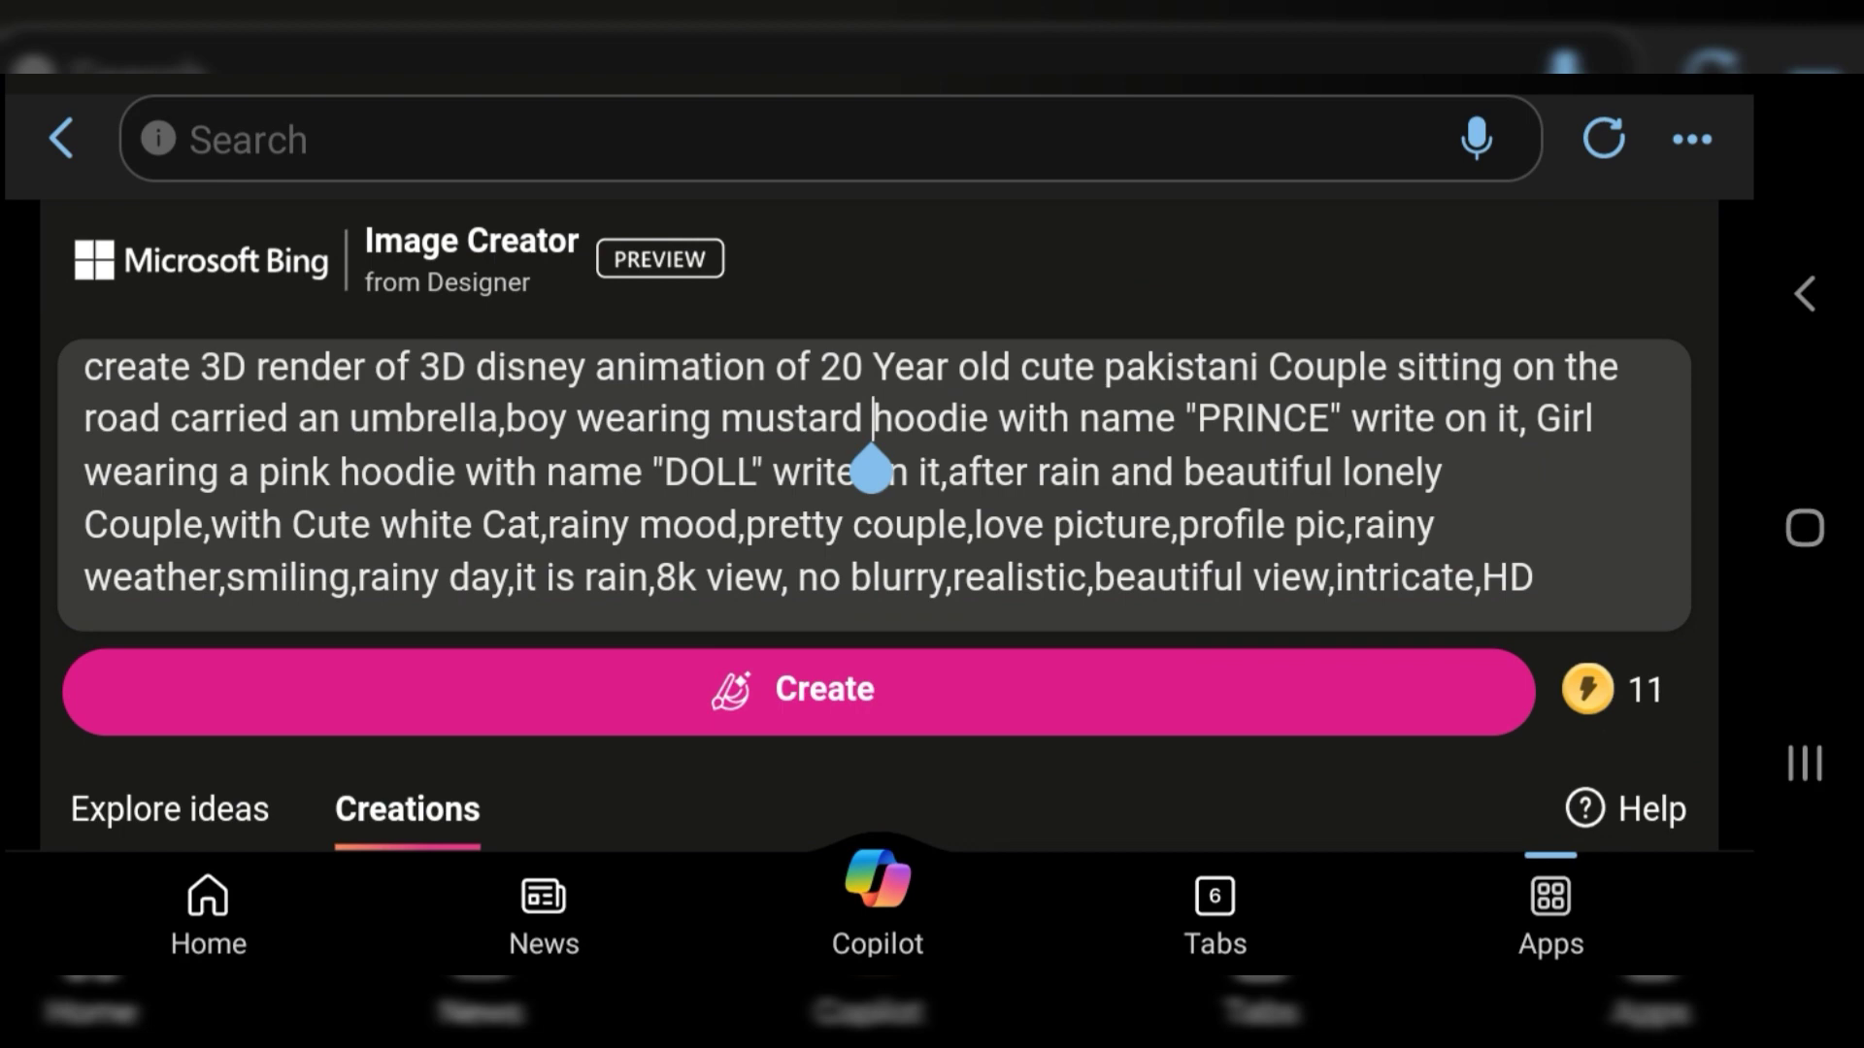
key(BackSpace)
key(BackSpace)
key(BackSpace)
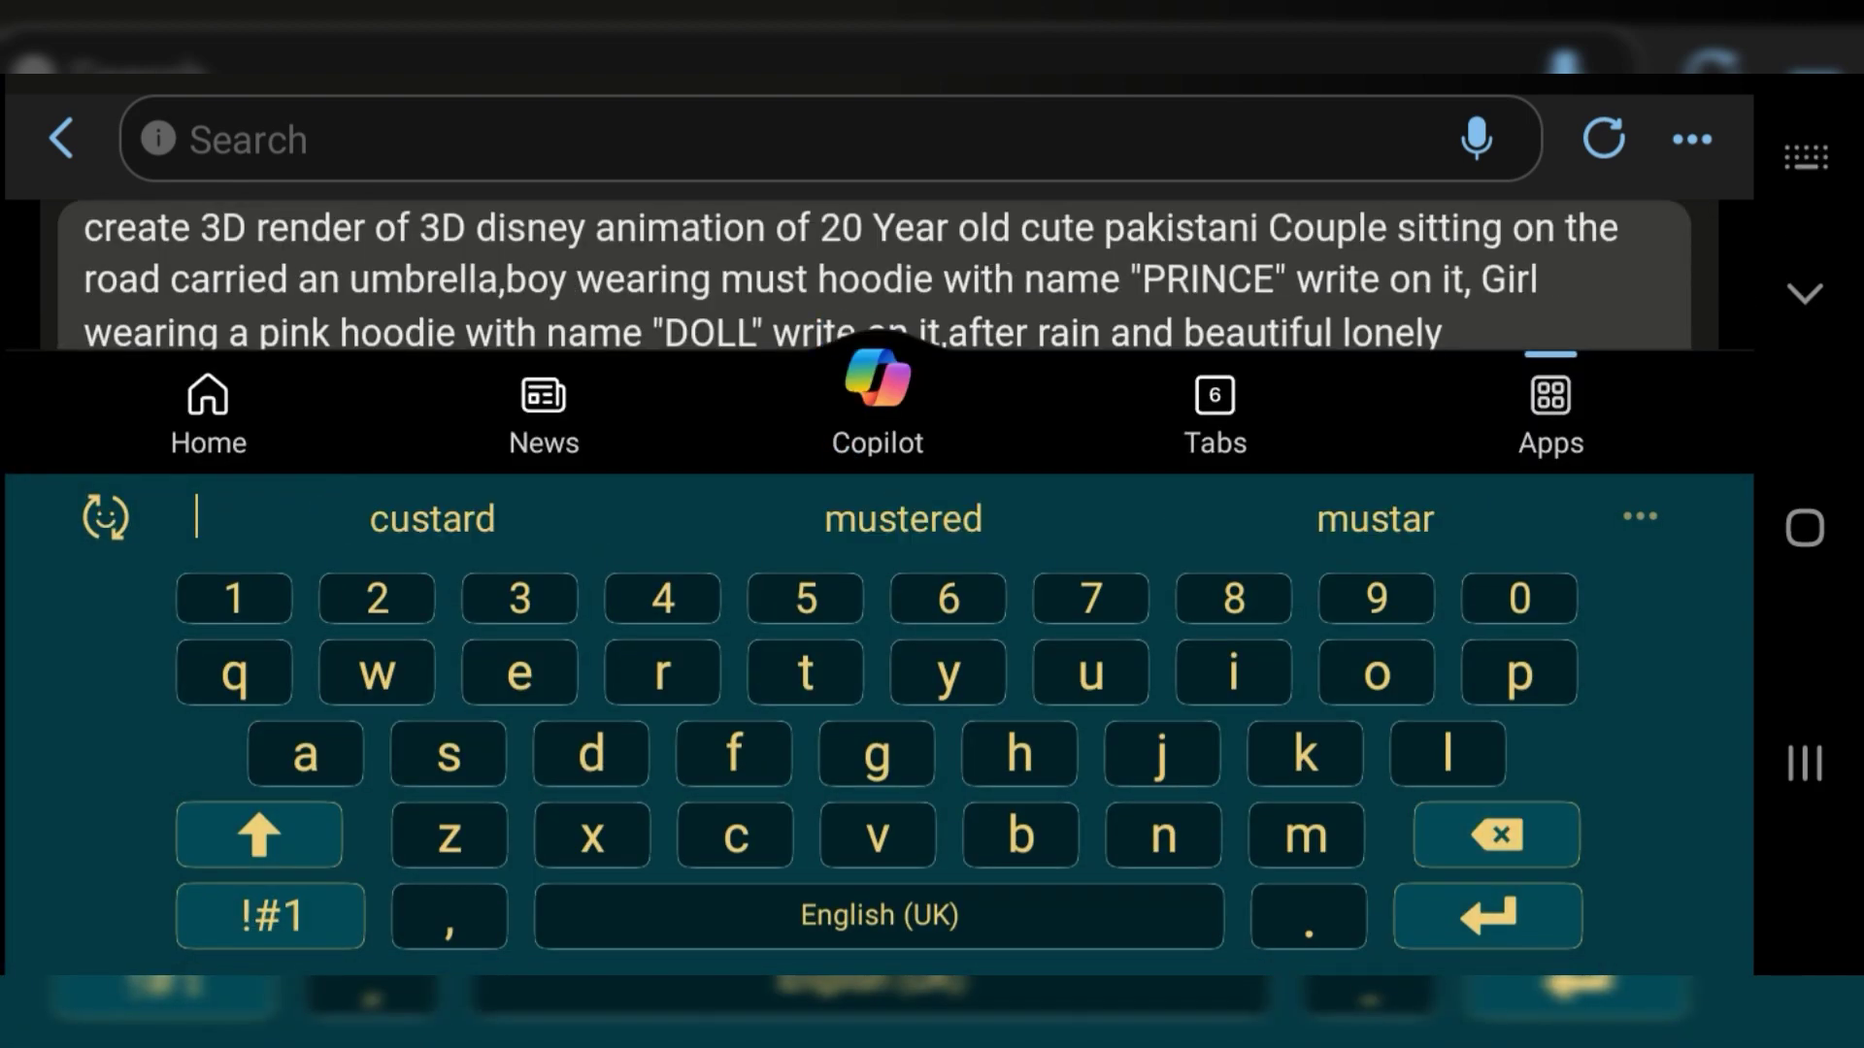
key(BackSpace)
key(BackSpace)
key(BackSpace)
key(BackSpace)
text(whit)
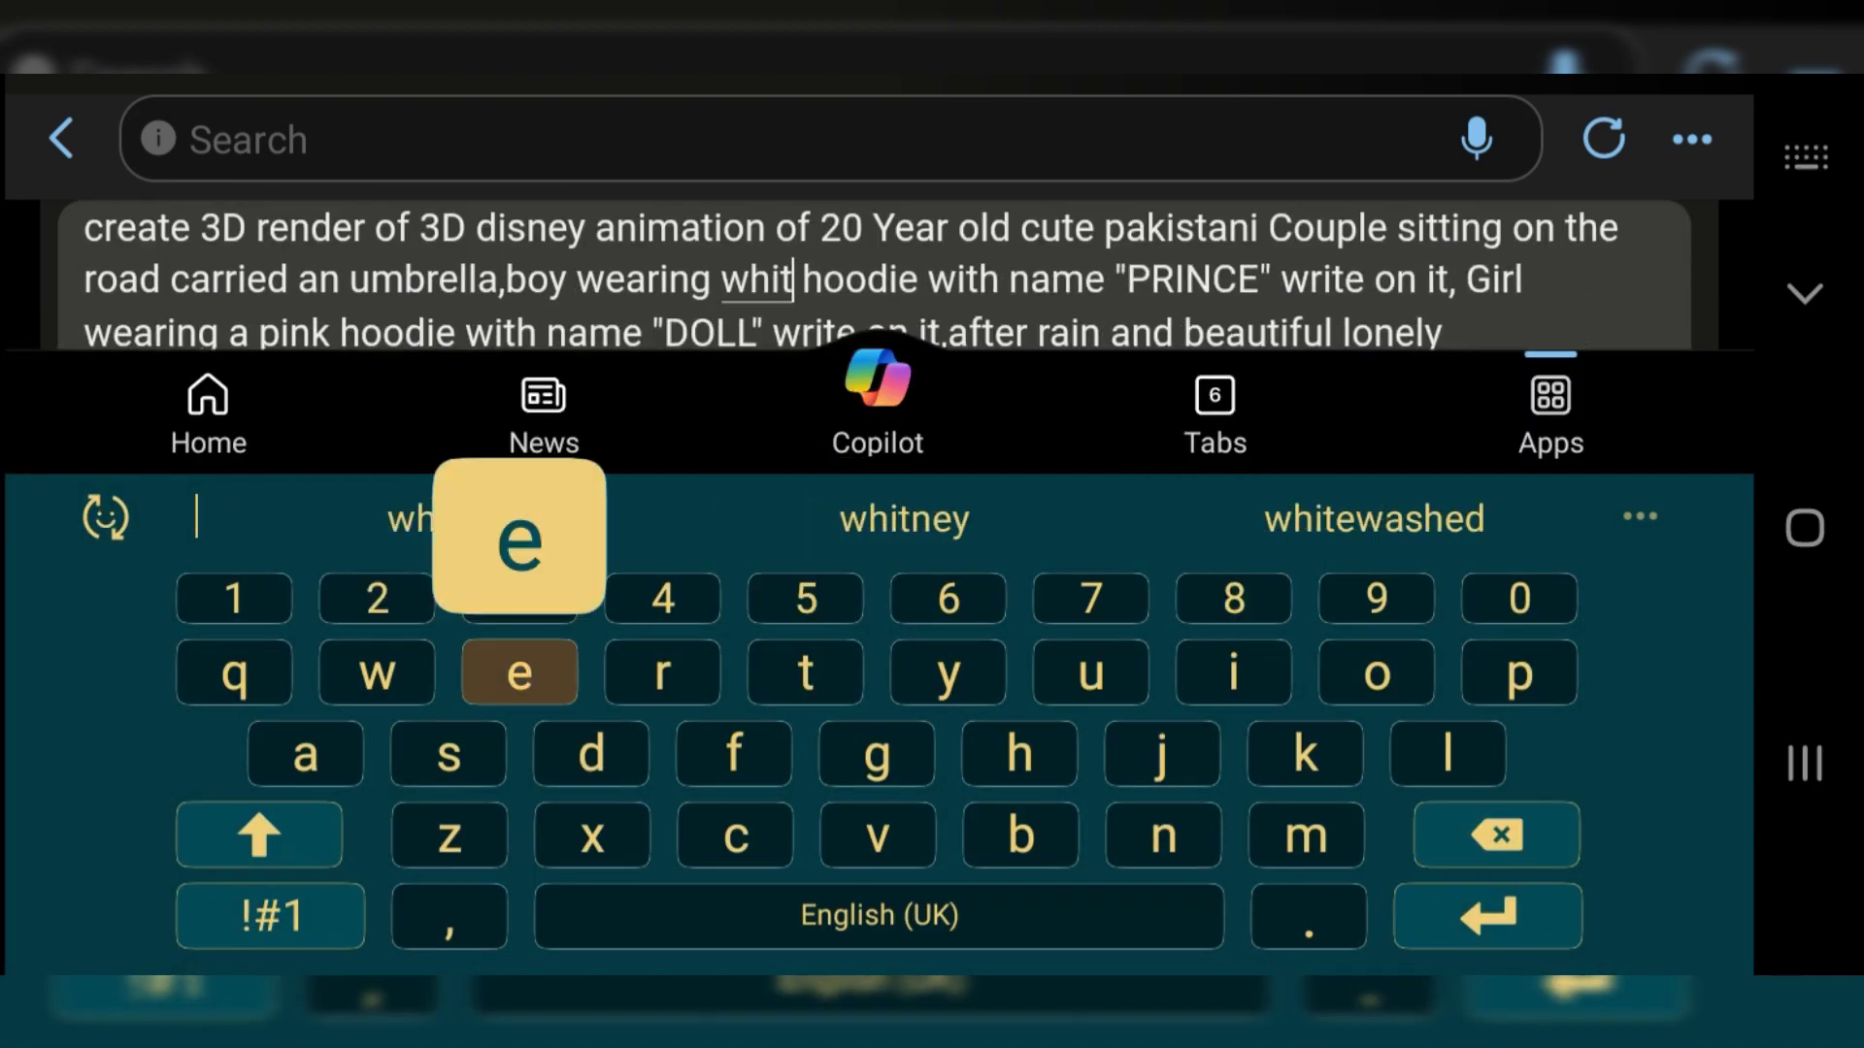
text(e)
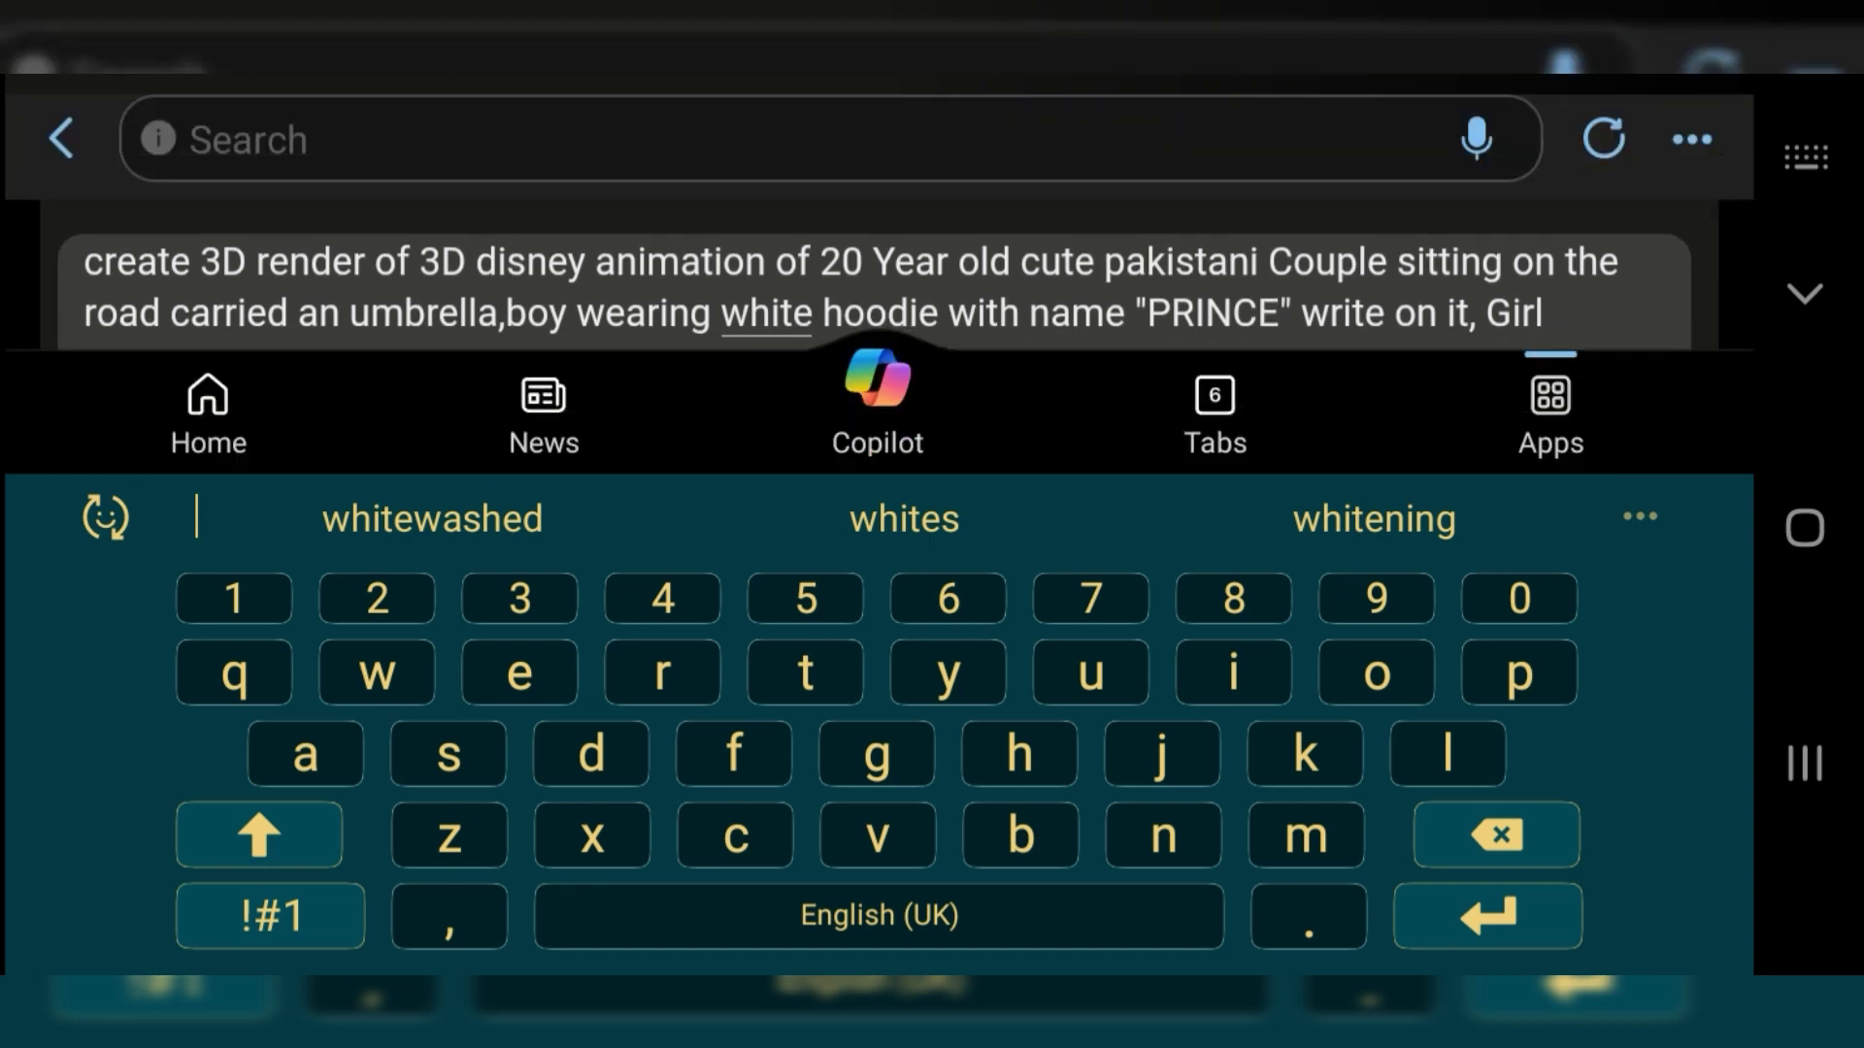
- Replace 'road' with 'bench' in the prompt
click(161, 314)
key(BackSpace)
key(BackSpace)
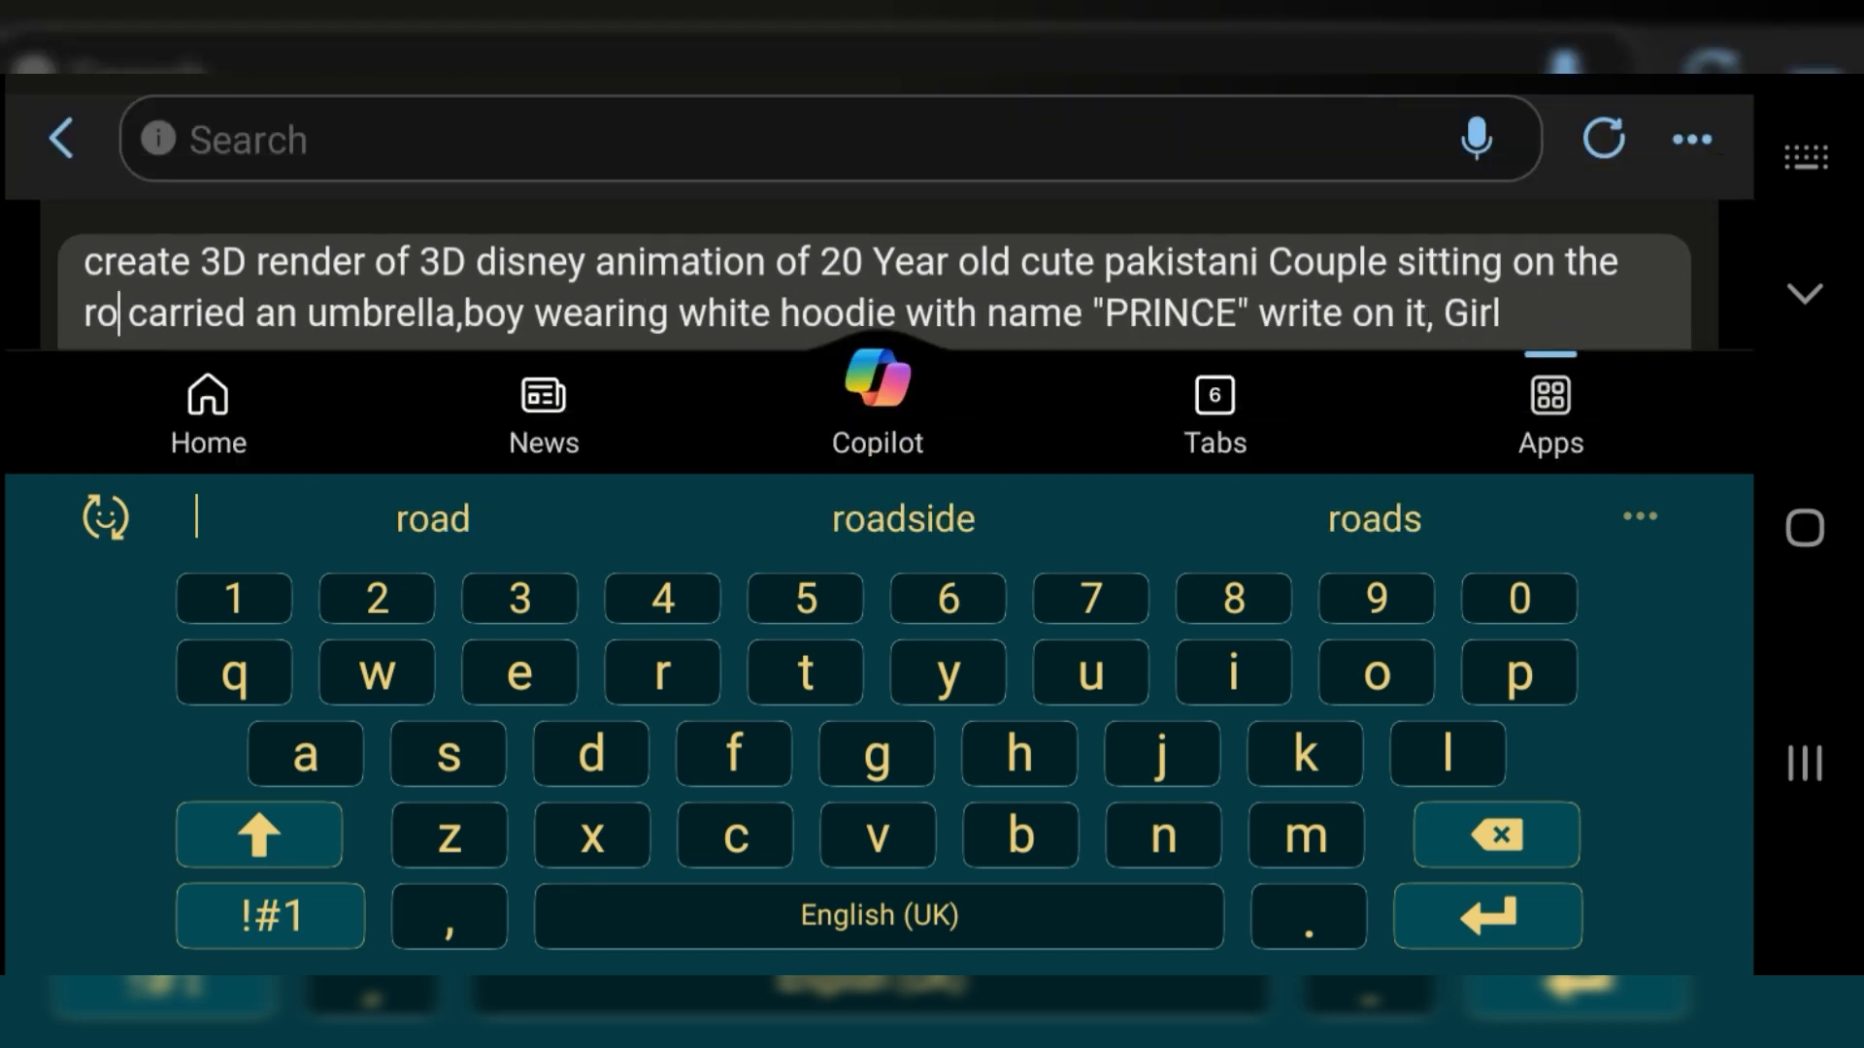
key(BackSpace)
key(BackSpace)
text(bench)
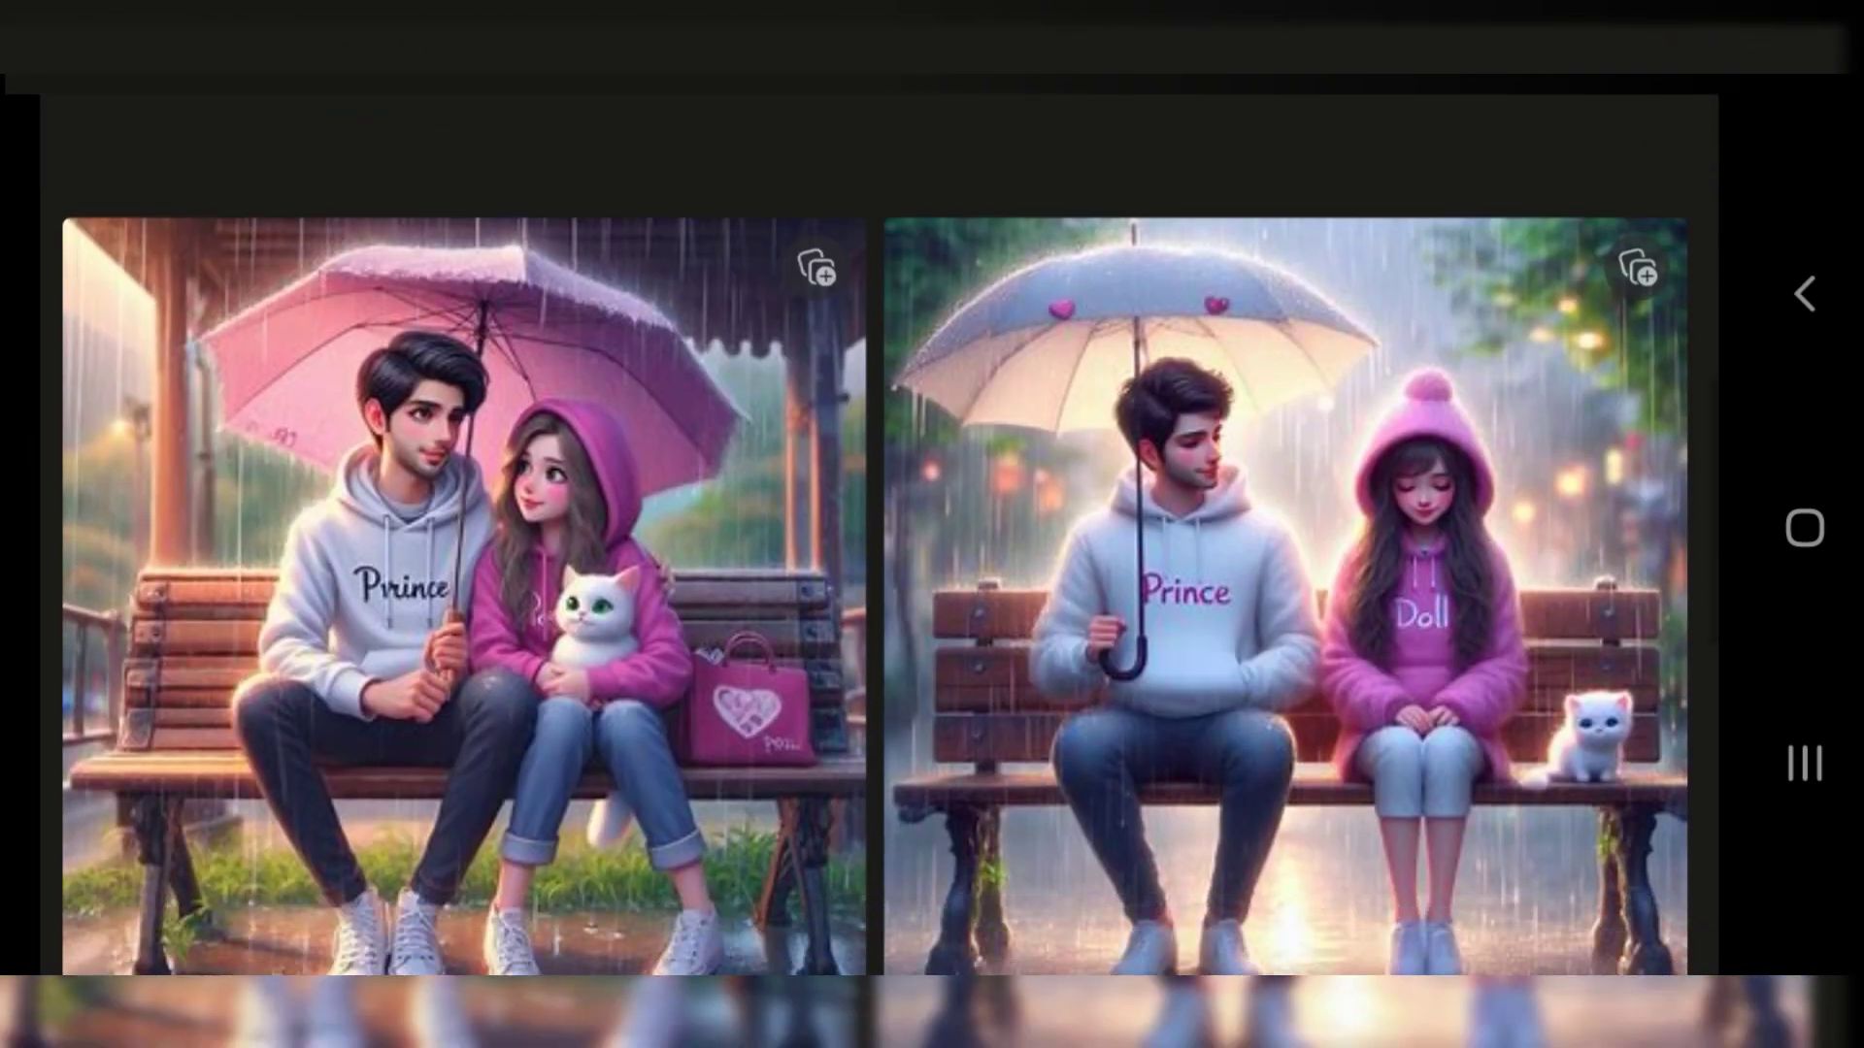
- Browse the new bench results showing the white Prince hoodie
scroll(875, 582, down, 3)
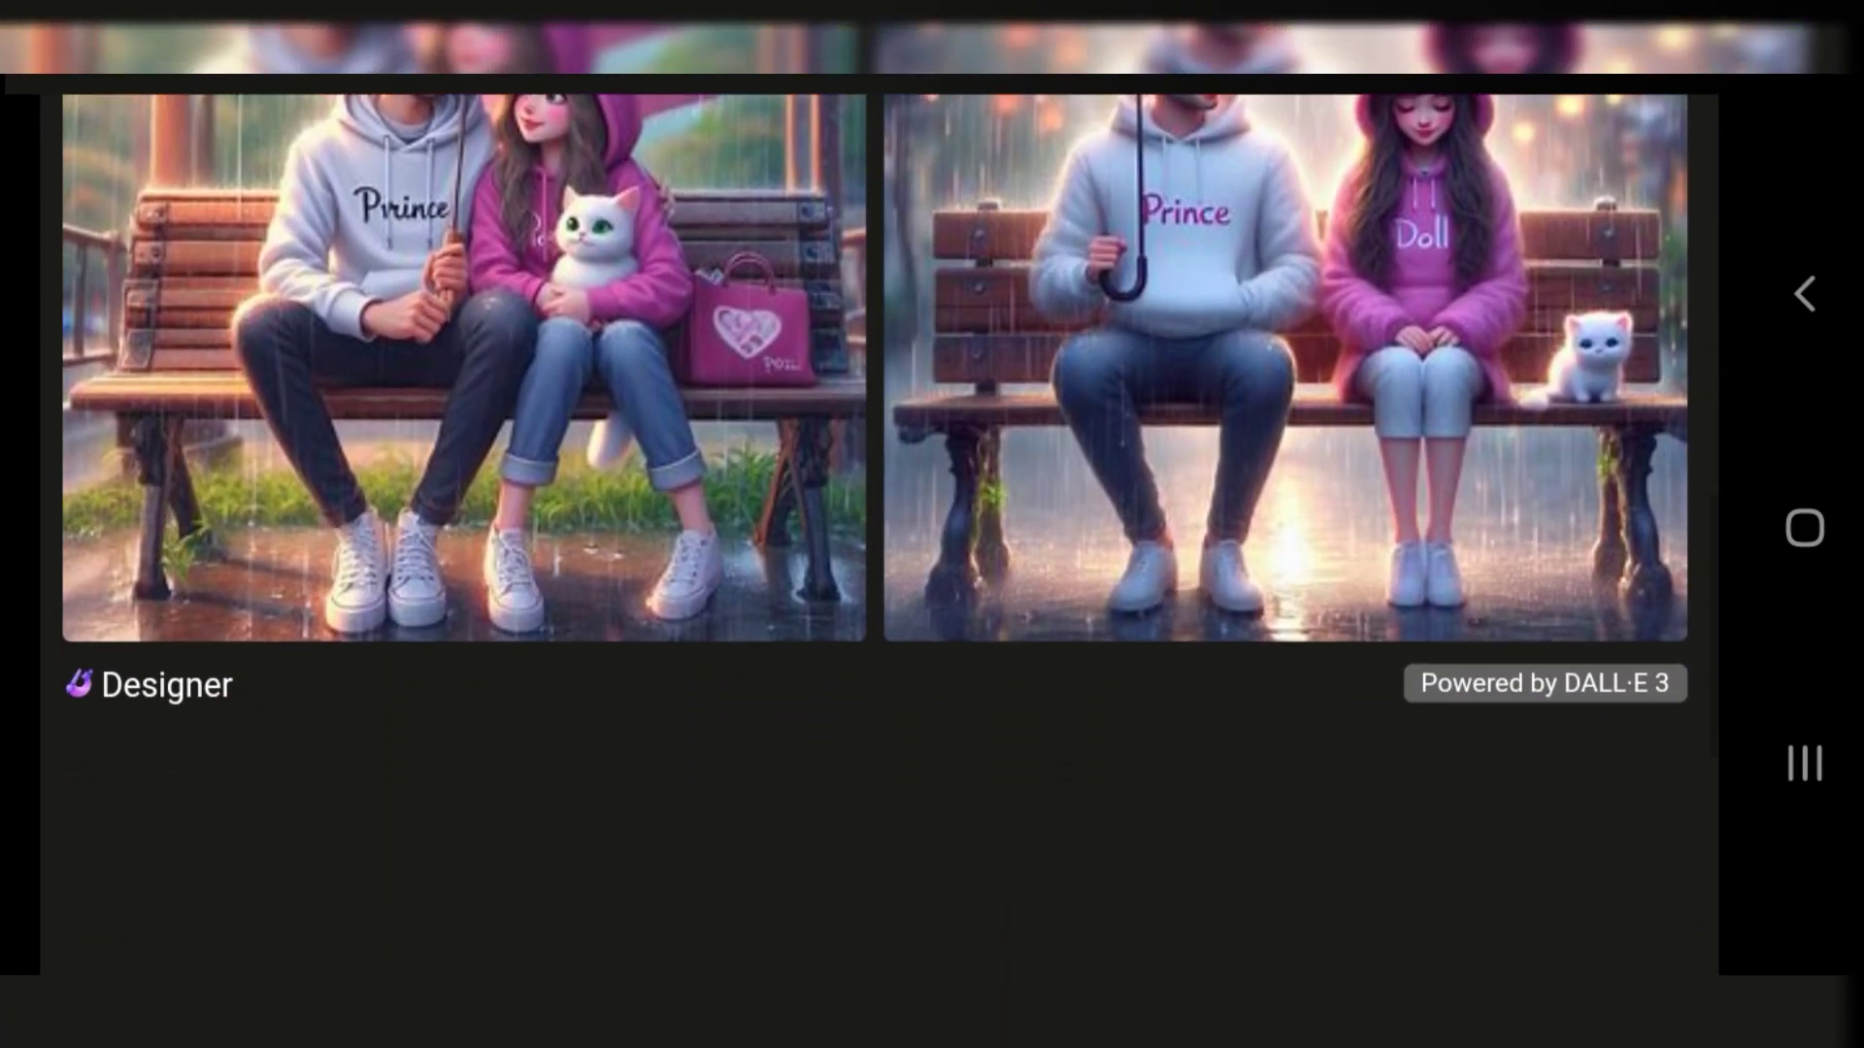
scroll(874, 486, up, 3)
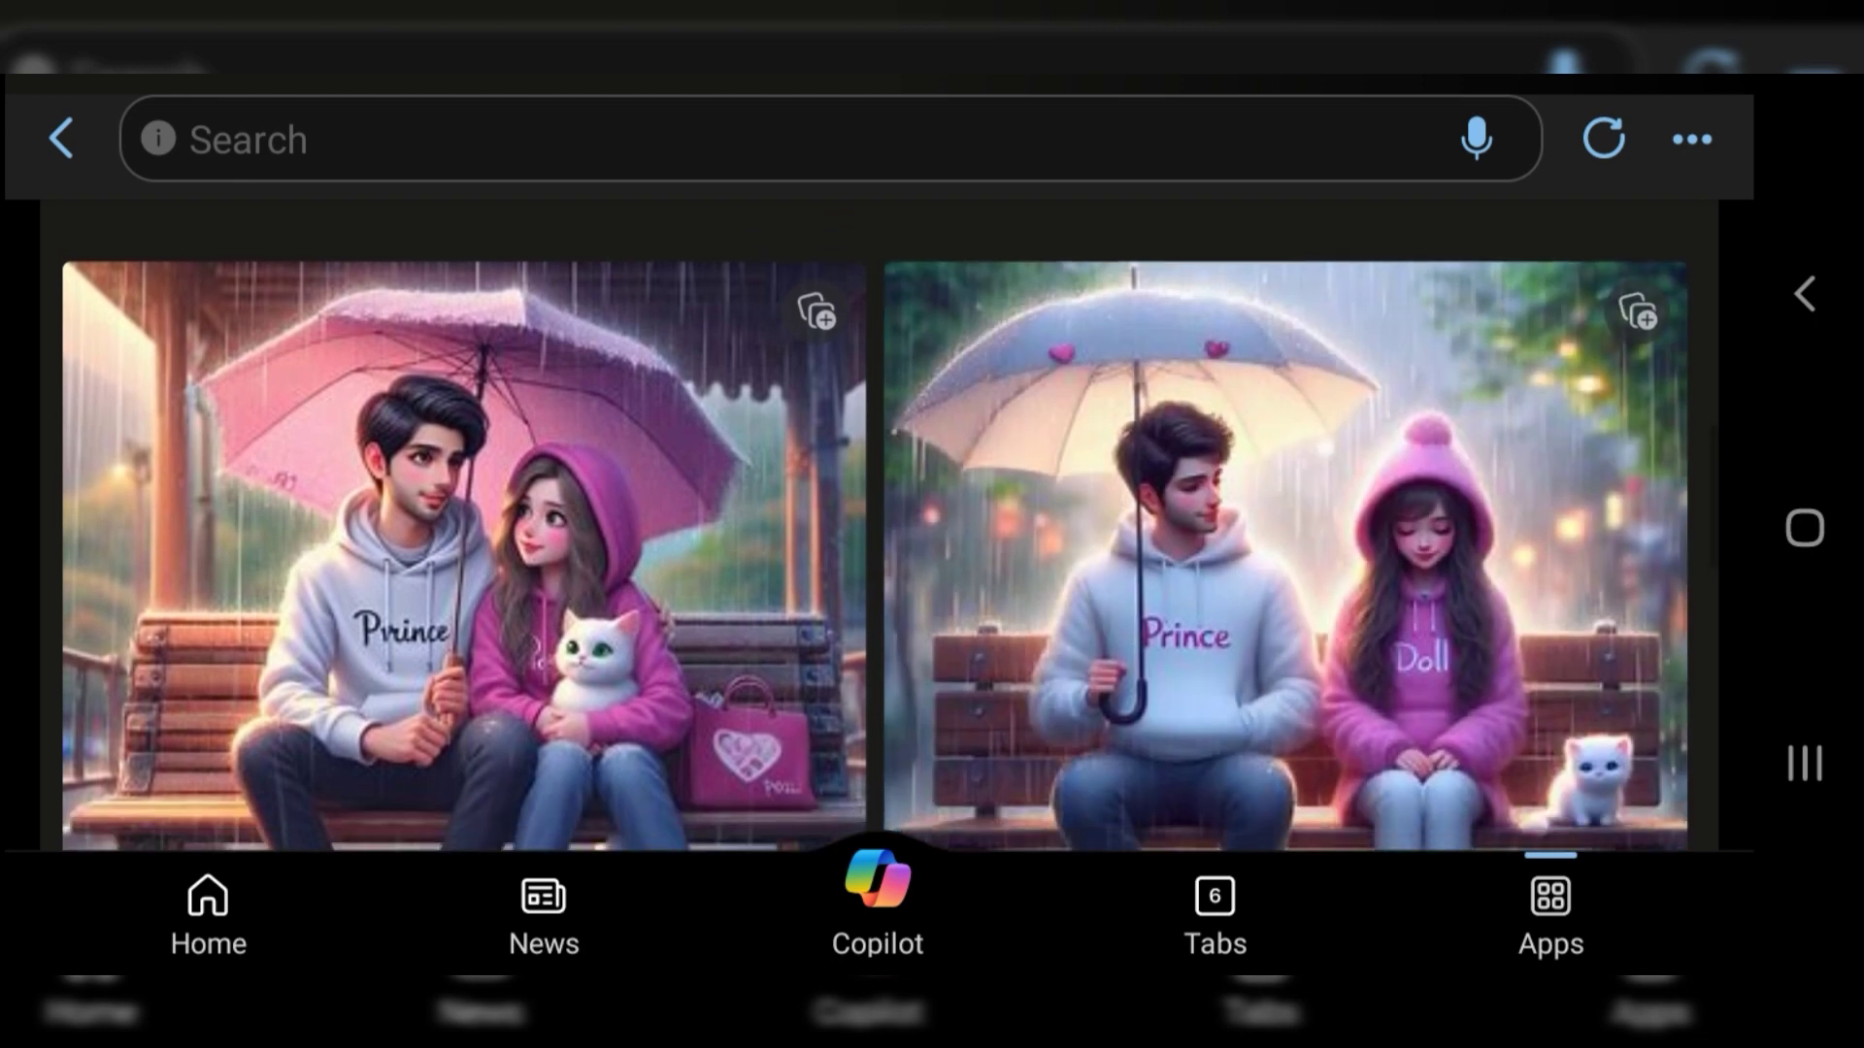